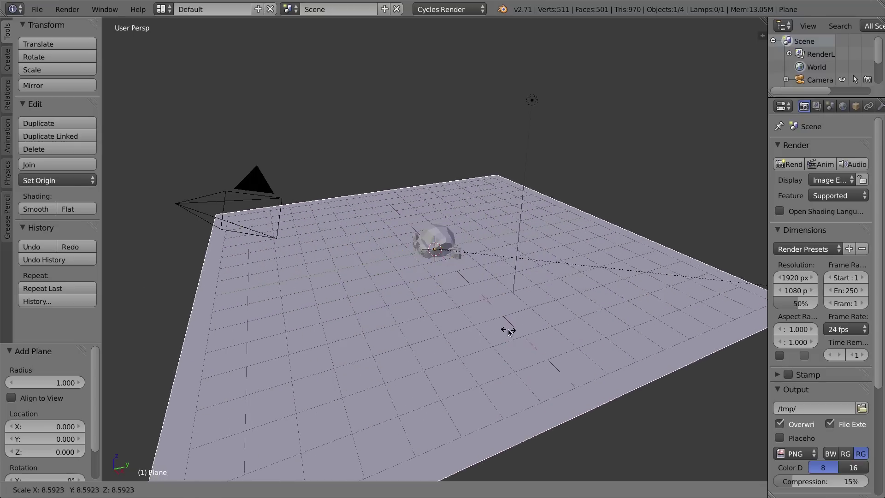
Finish scaling the ground plane to about 8.24 times, and rotate the monkey head about 36.6° in the right orthographic view
{"action": "left_click", "coordinate": [481, 322]}
{"action": "right_click", "coordinate": [459, 237]}
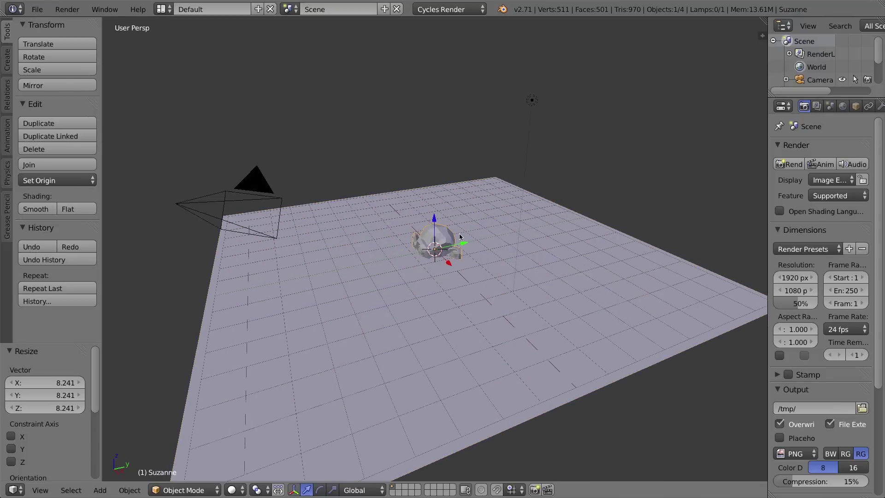
{"action": "key", "text": "KP_3"}
{"action": "scroll", "coordinate": [459, 236], "scroll_direction": "up", "scroll_amount": 5}
{"action": "key", "text": "KP_5"}
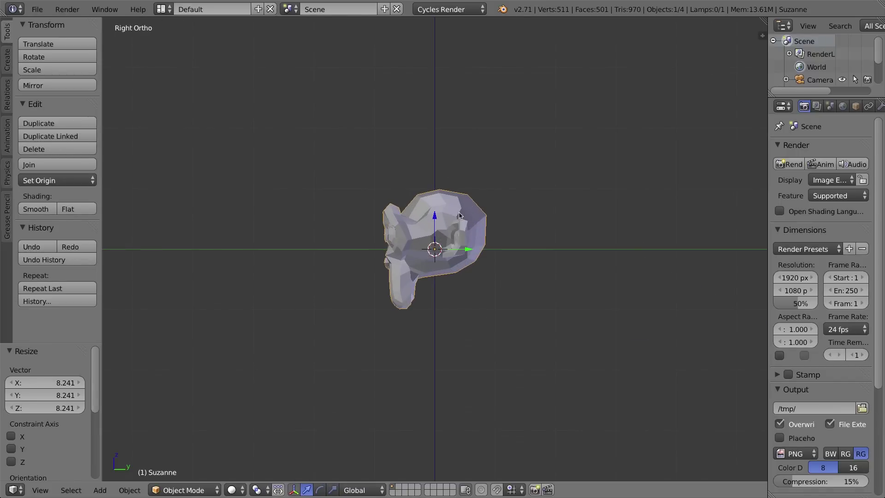
{"action": "key", "text": "r"}
{"action": "left_click", "coordinate": [561, 248]}
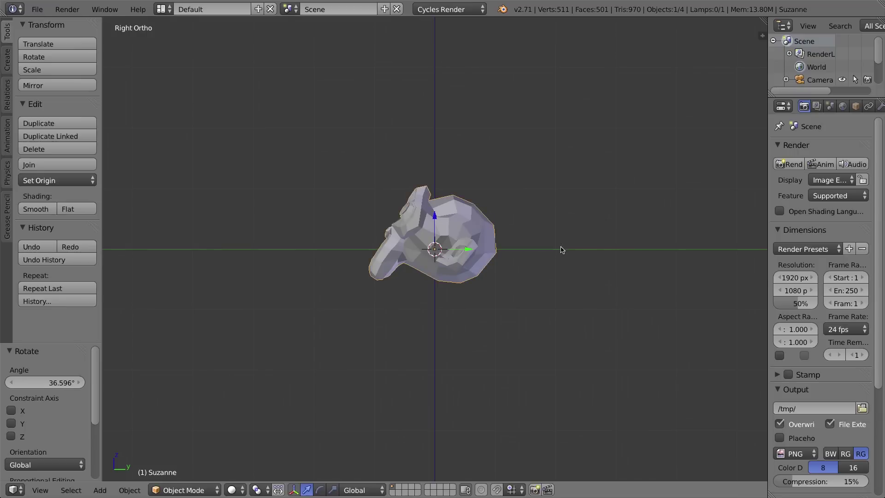
Raise the monkey head about 0.54 units and rotate it about -2.4° so that it rests on the ground line
{"action": "key", "text": "g"}
{"action": "left_click", "coordinate": [555, 214]}
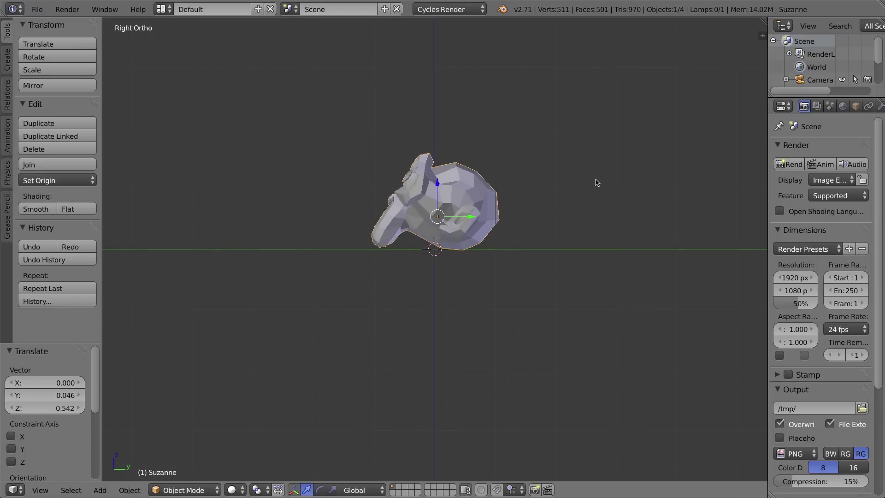
{"action": "key", "text": "t"}
{"action": "key", "text": "r"}
{"action": "left_click", "coordinate": [568, 177]}
{"action": "key", "text": "t"}
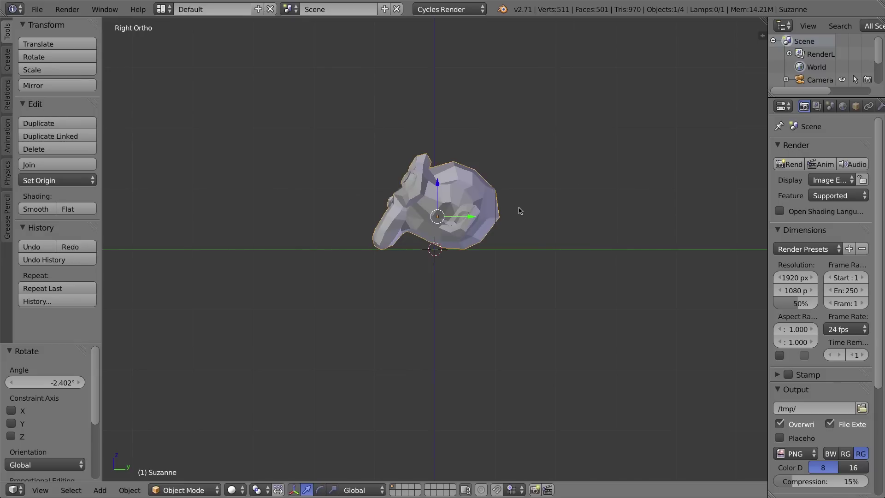
Add a Subdivision Surface modifier with 2 view subdivisions to the monkey head and shade it smooth
{"action": "left_click", "coordinate": [880, 107]}
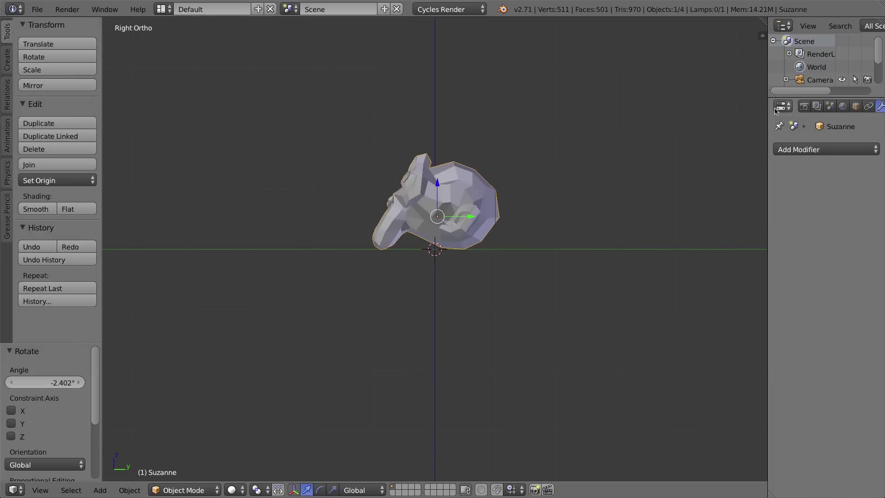
{"action": "left_click_drag", "start_coordinate": [767, 107], "coordinate": [682, 107]}
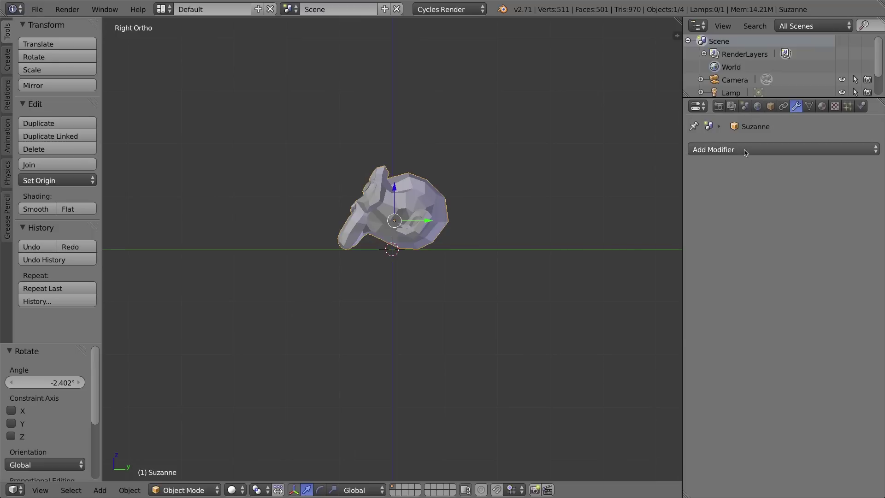
{"action": "left_click", "coordinate": [747, 150]}
{"action": "left_click", "coordinate": [633, 358]}
{"action": "left_click", "coordinate": [775, 236]}
{"action": "left_click", "coordinate": [33, 209]}
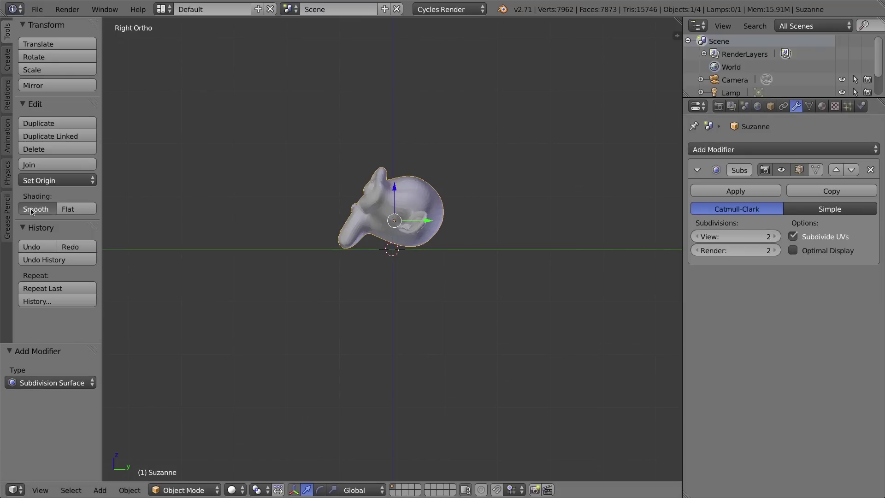
{"action": "middle_click_drag", "start_coordinate": [311, 222], "coordinate": [420, 236]}
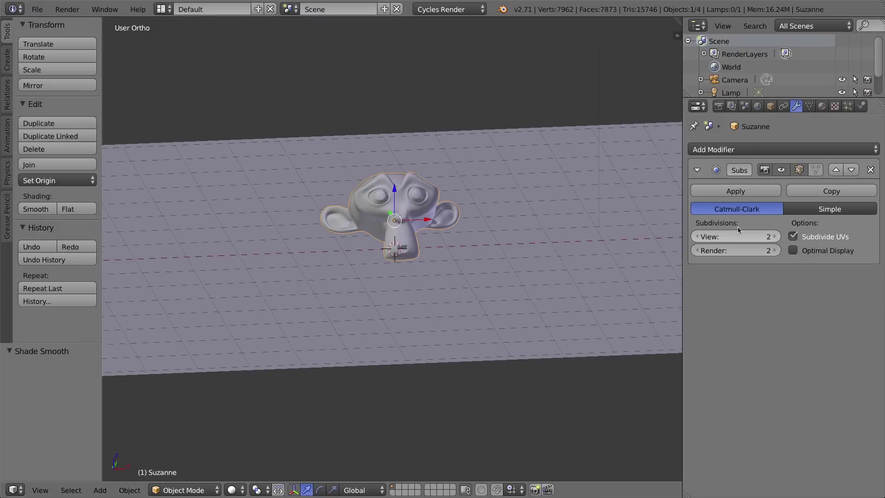
Delete the existing lamp above the ground plane
{"action": "left_click", "coordinate": [719, 106]}
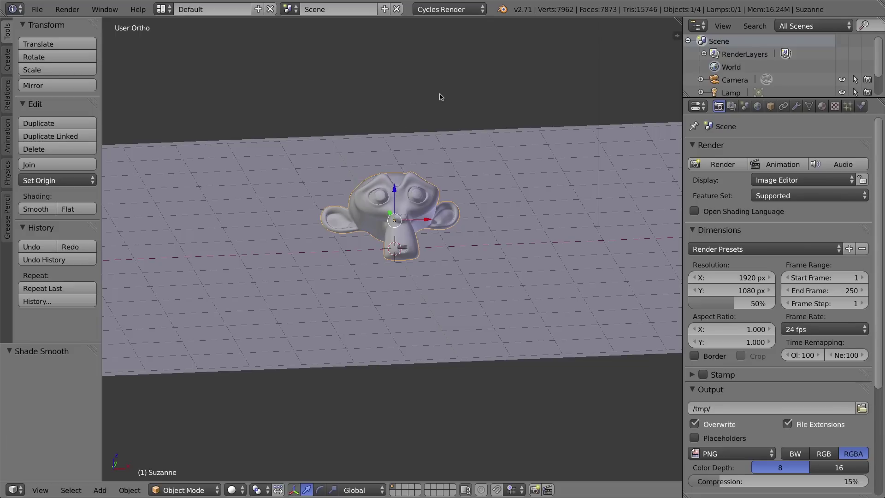
{"action": "scroll", "coordinate": [440, 96], "scroll_direction": "down", "scroll_amount": 5}
{"action": "right_click", "coordinate": [437, 179]}
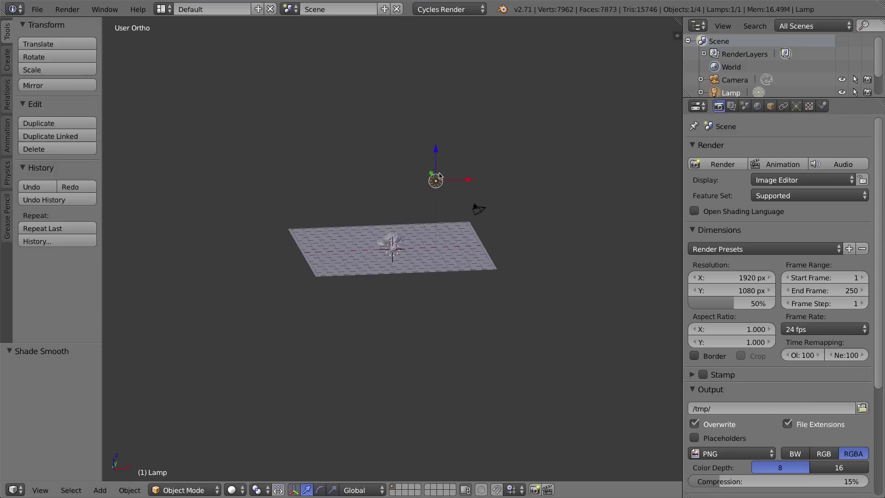
{"action": "key", "text": "x"}
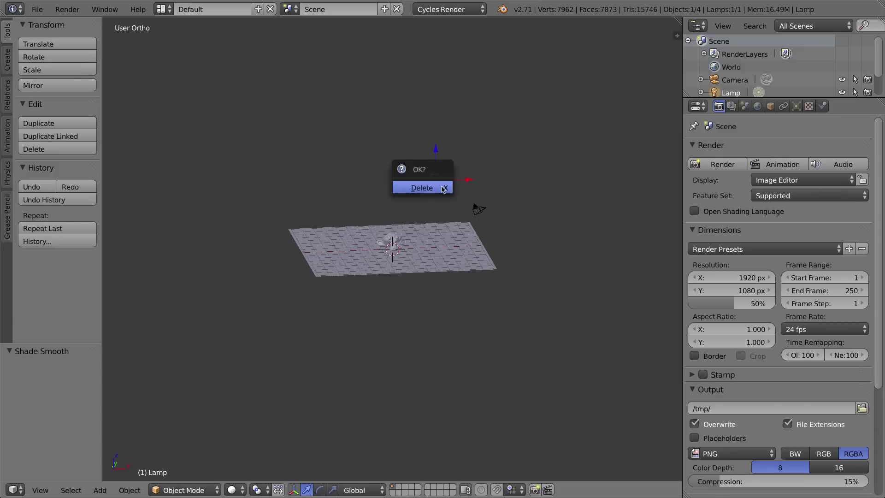
{"action": "left_click", "coordinate": [442, 188]}
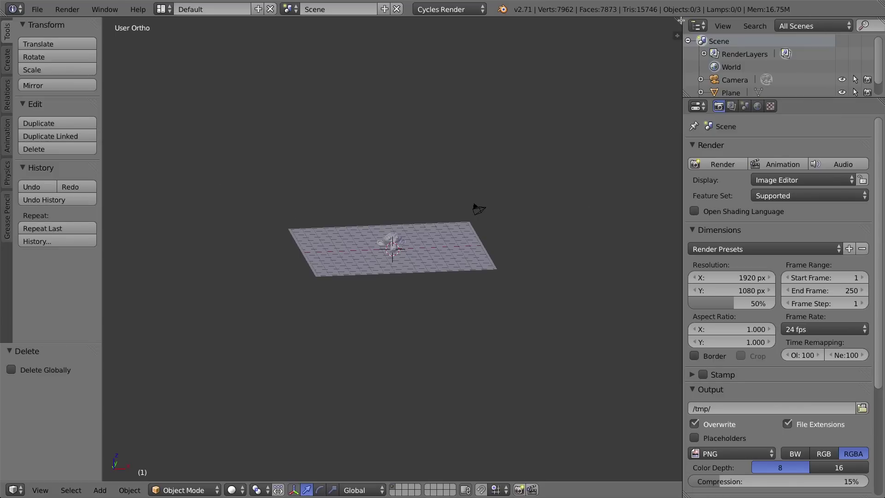
Split the 3D view into an upper and a lower viewport, and set the lower one to Rendered shading
{"action": "left_click_drag", "start_coordinate": [680, 19], "coordinate": [649, 272]}
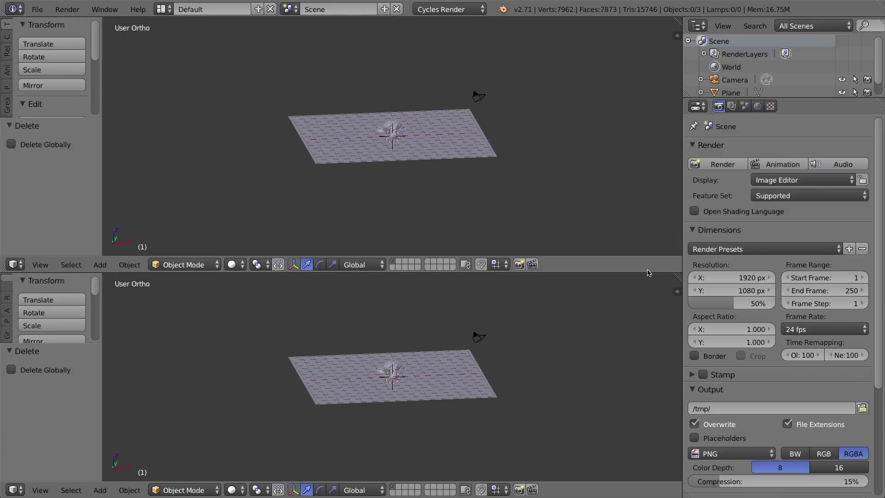
{"action": "left_click", "coordinate": [235, 491]}
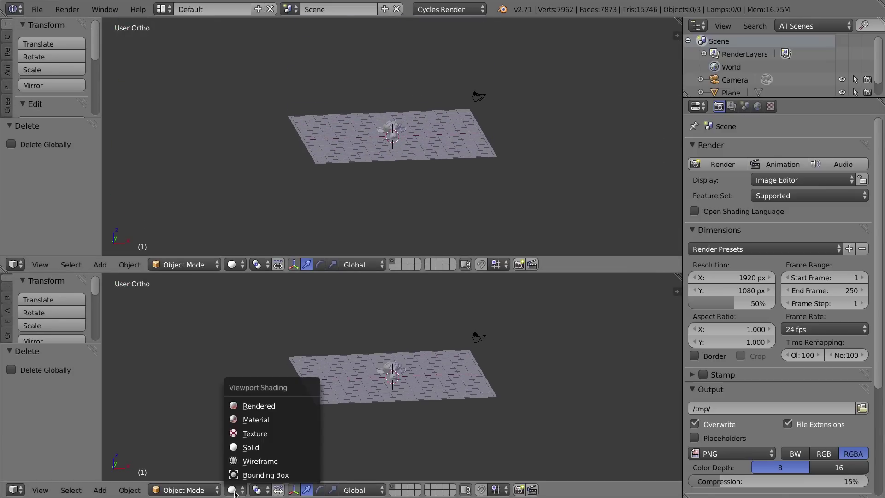
{"action": "left_click", "coordinate": [268, 406]}
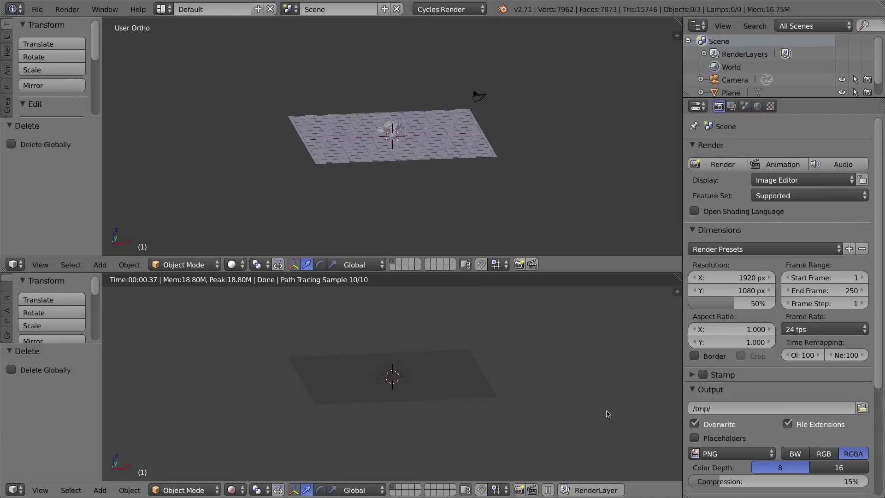
Set the world surface color to white
{"action": "left_click", "coordinate": [757, 107]}
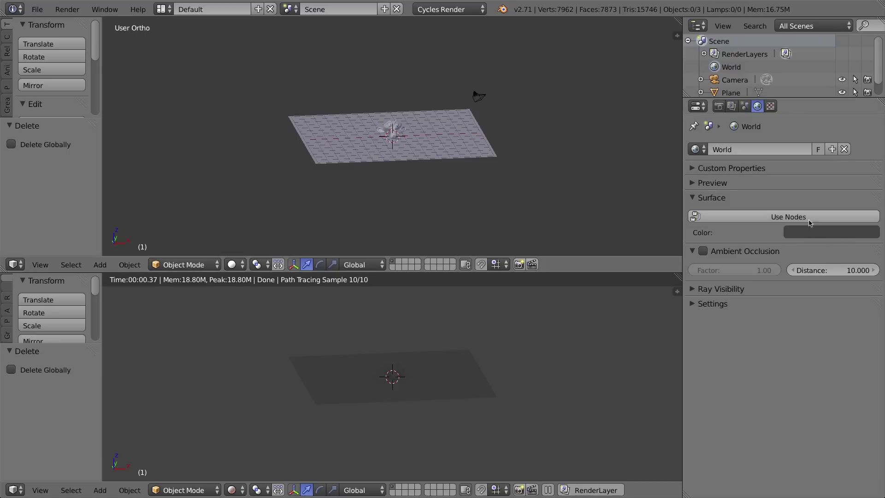
{"action": "left_click", "coordinate": [806, 237]}
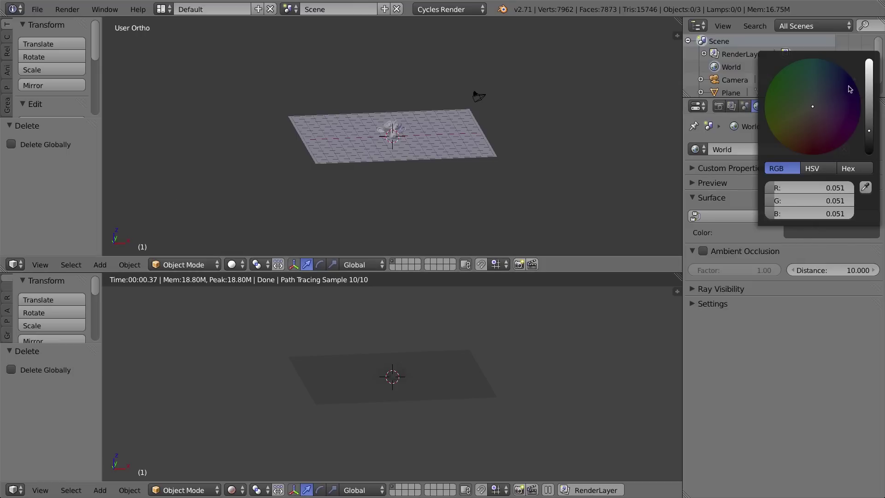
{"action": "left_click_drag", "start_coordinate": [870, 86], "coordinate": [869, 59]}
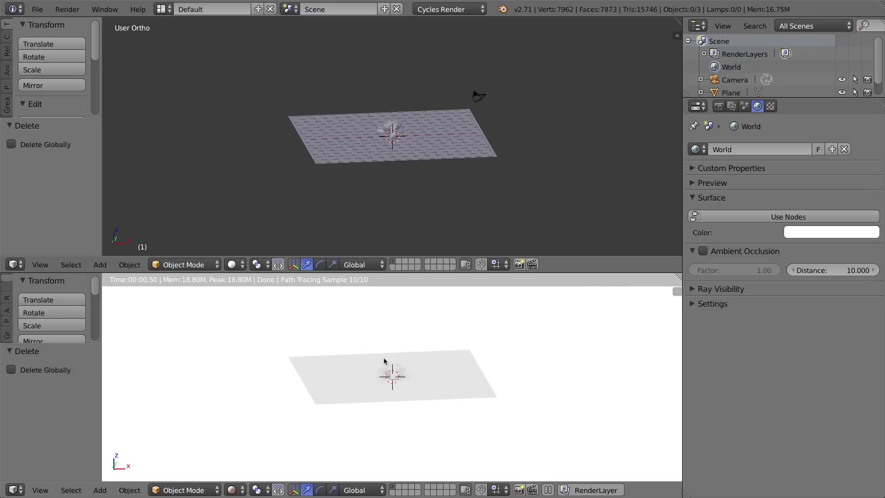
Try a magenta world surface color (R 1.000, G 0.264, B 0.966), and return it to white
{"action": "left_click", "coordinate": [824, 228]}
{"action": "left_click", "coordinate": [850, 115]}
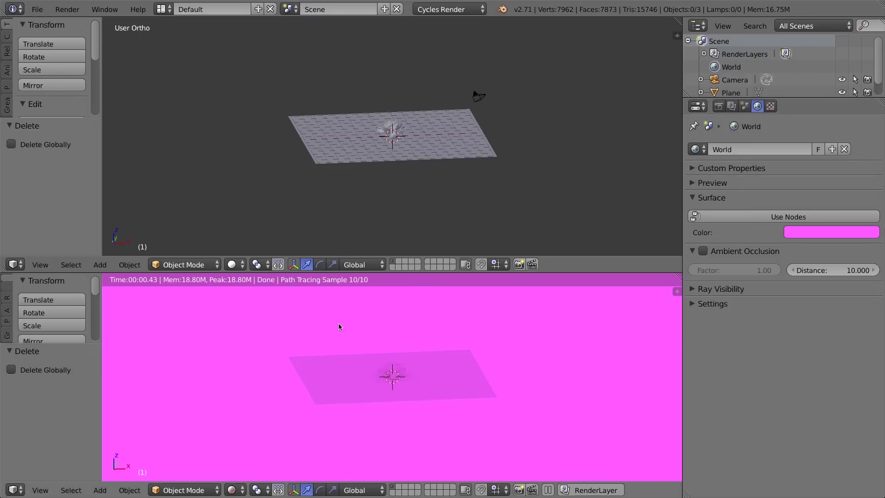
{"action": "left_click", "coordinate": [819, 233]}
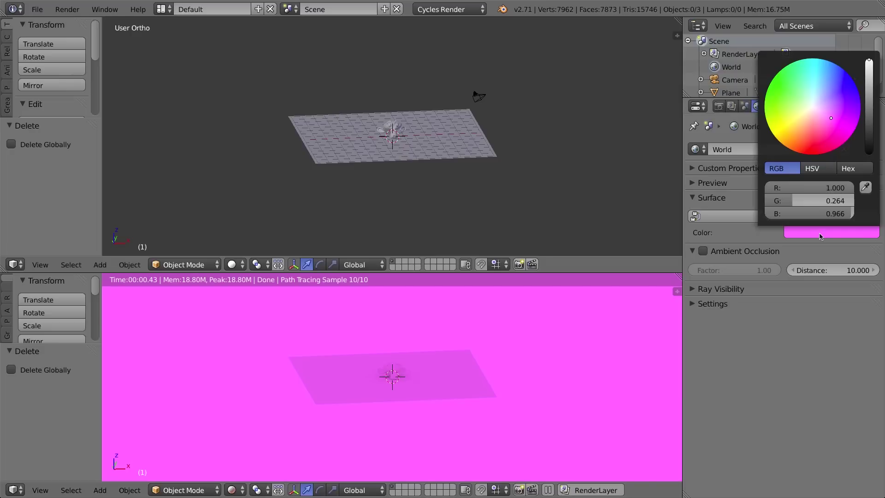
{"action": "left_click_drag", "start_coordinate": [794, 200], "coordinate": [854, 216]}
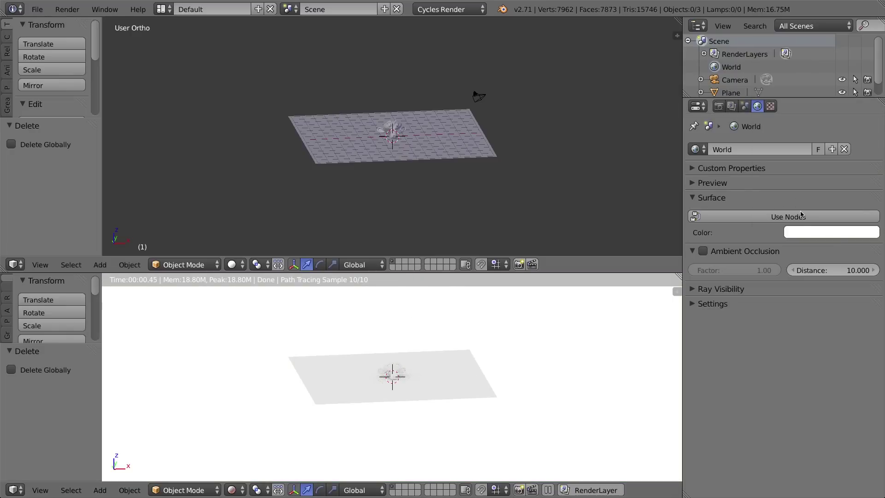
Set the world surface color to black
{"action": "left_click", "coordinate": [826, 229]}
{"action": "left_click_drag", "start_coordinate": [870, 141], "coordinate": [870, 156]}
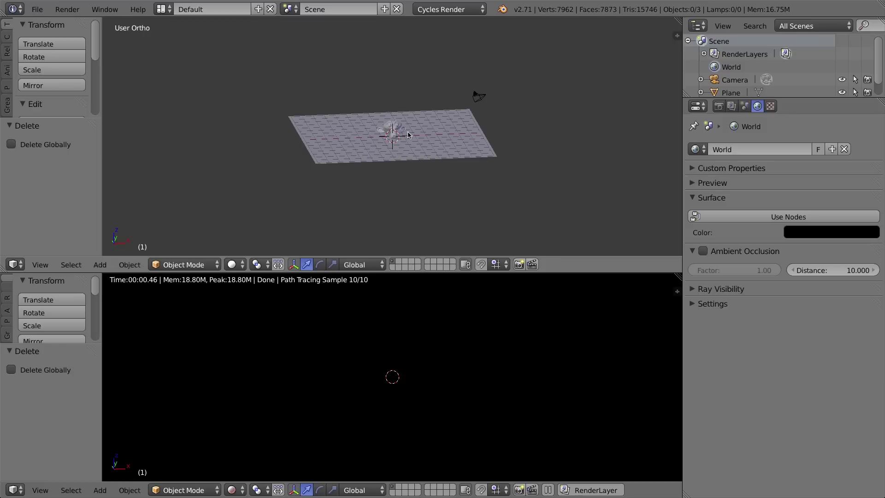
Add a point lamp at the origin and raise it about 6.78 units along Z above the monkey head
{"action": "key", "text": "shift+a"}
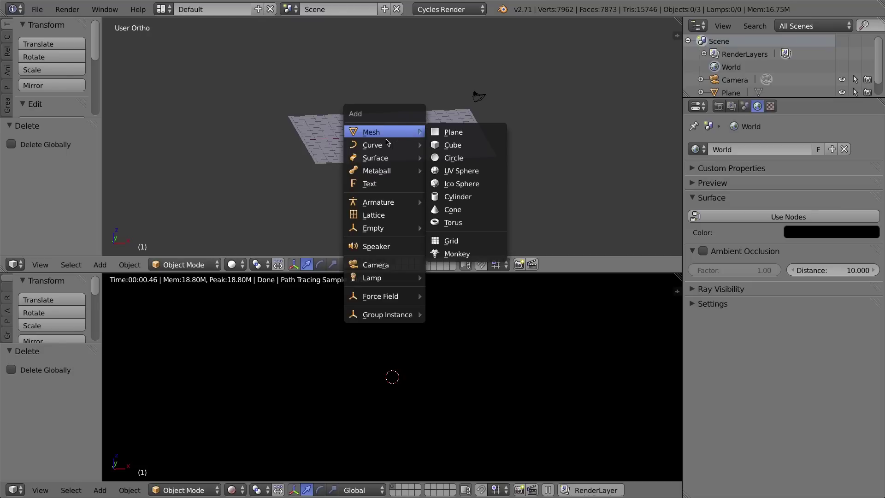
{"action": "mouse_move", "coordinate": [395, 281]}
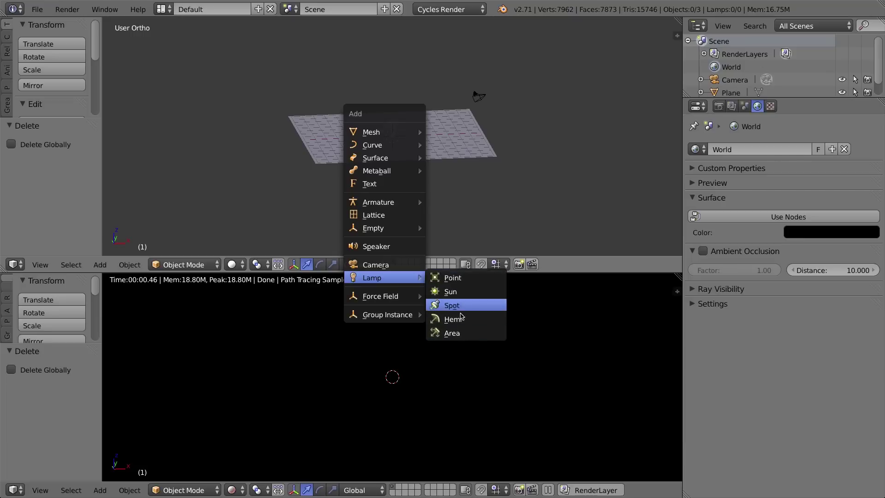
{"action": "left_click", "coordinate": [460, 278]}
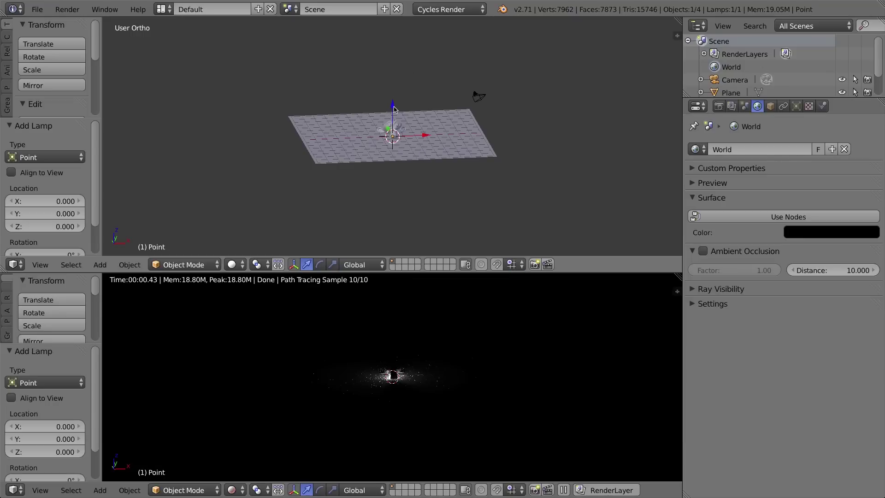
{"action": "left_click_drag", "start_coordinate": [393, 110], "coordinate": [400, 41]}
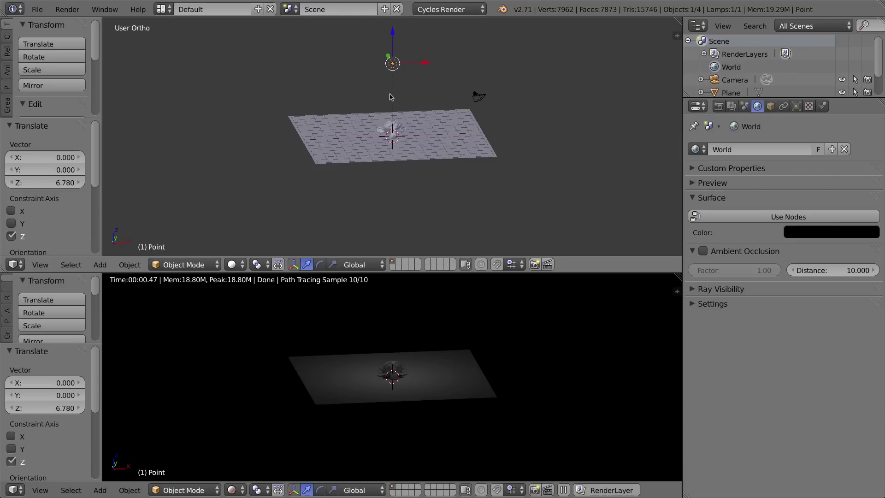
Show the point lamp's settings and examine its lighting on the monkey head in the rendered viewport
{"action": "left_click", "coordinate": [796, 107]}
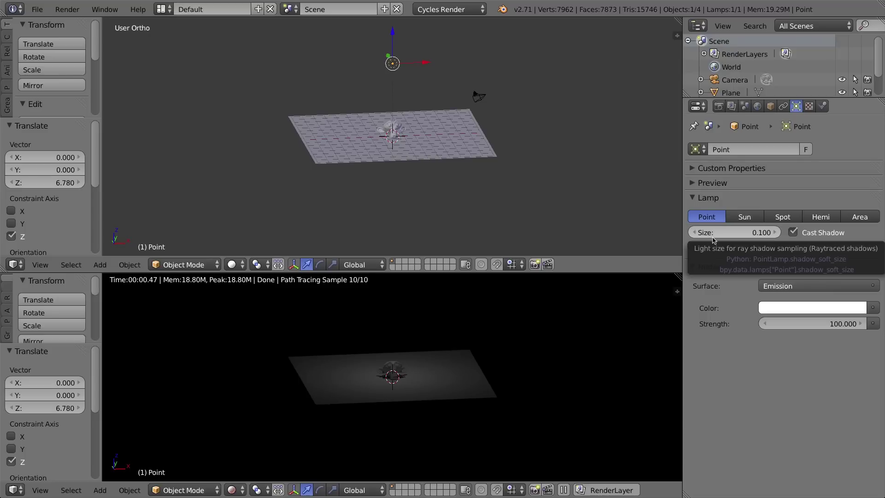
{"action": "scroll", "coordinate": [387, 371], "scroll_direction": "up", "scroll_amount": 8}
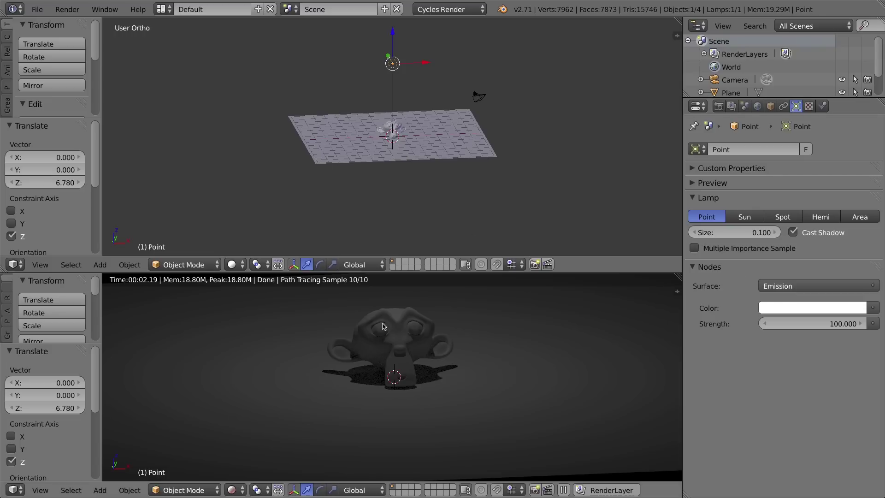
Give the monkey head a new Diffuse BSDF material with a blue color
{"action": "right_click", "coordinate": [397, 331]}
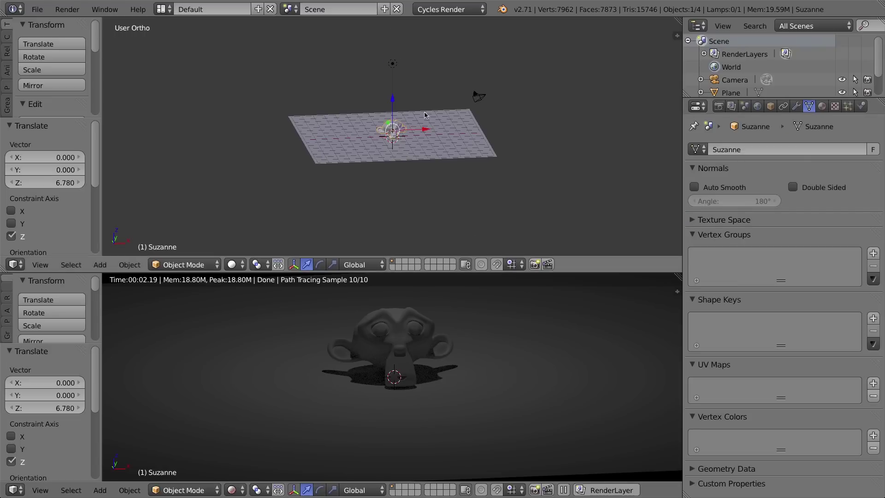
{"action": "left_click", "coordinate": [823, 106]}
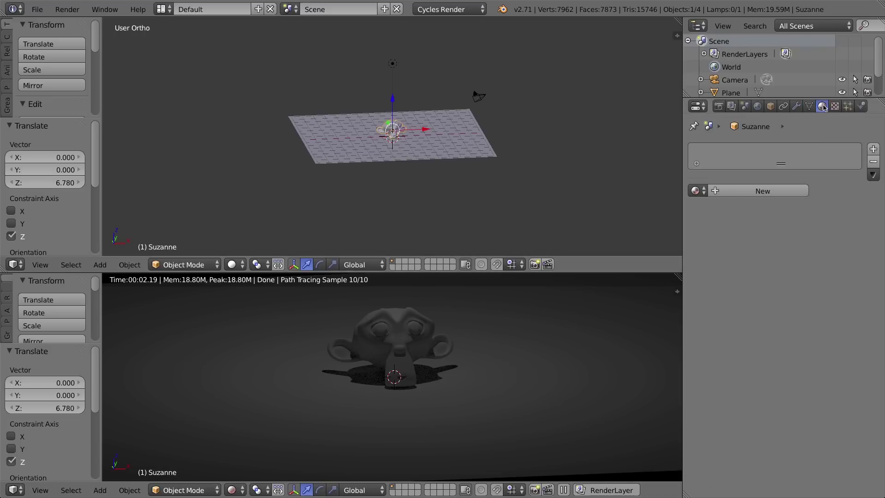
{"action": "left_click", "coordinate": [760, 191]}
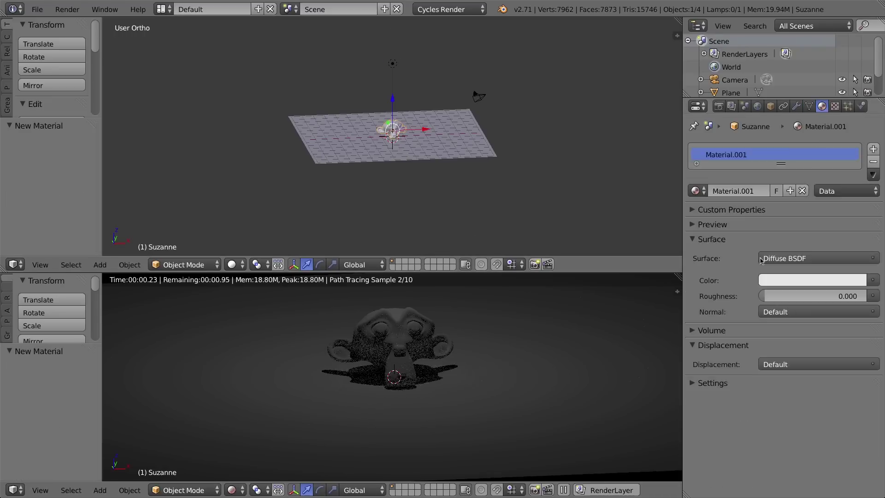
{"action": "left_click", "coordinate": [799, 281]}
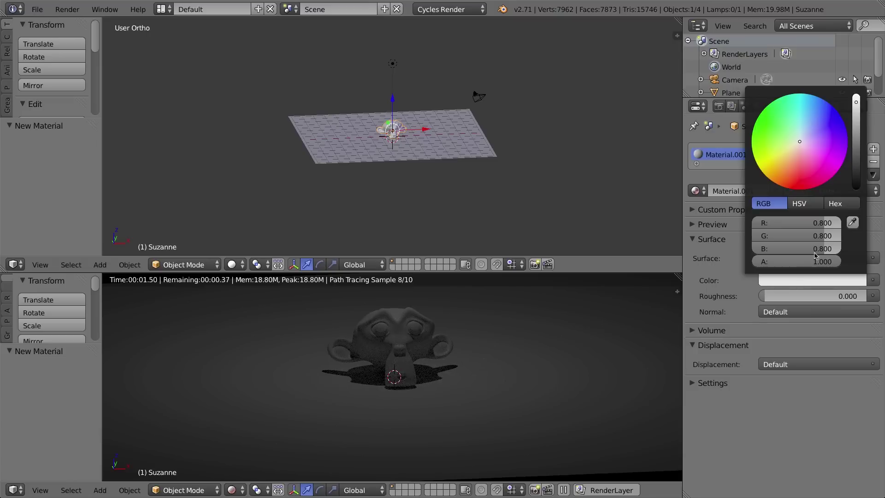
{"action": "left_click", "coordinate": [807, 117]}
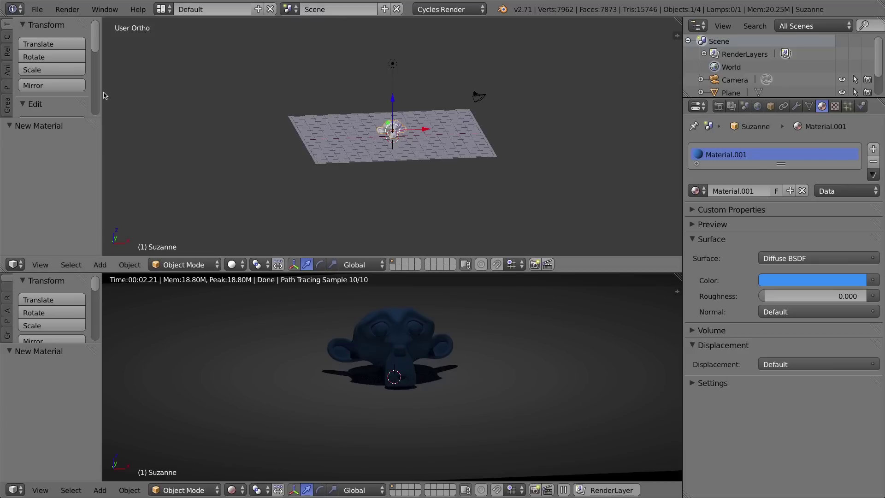
Hide the tool shelf in the upper 3D viewport
{"action": "key", "text": "t"}
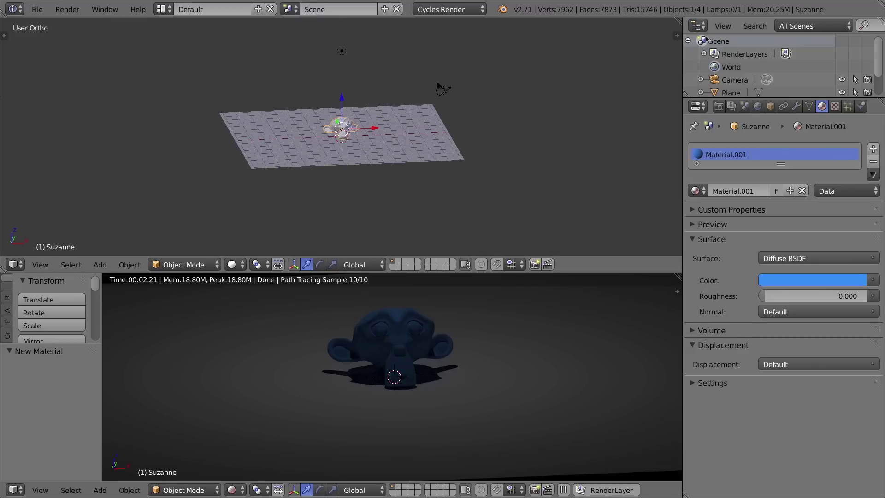
Split the upper 3D viewport side by side, turn one half into a Node Editor and hide its properties sidebar
{"action": "left_click_drag", "start_coordinate": [678, 20], "coordinate": [347, 30]}
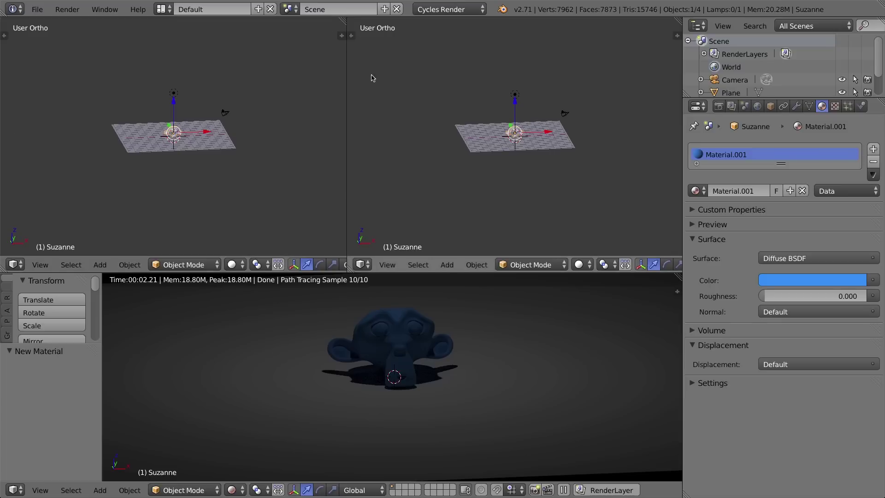
{"action": "left_click", "coordinate": [14, 265]}
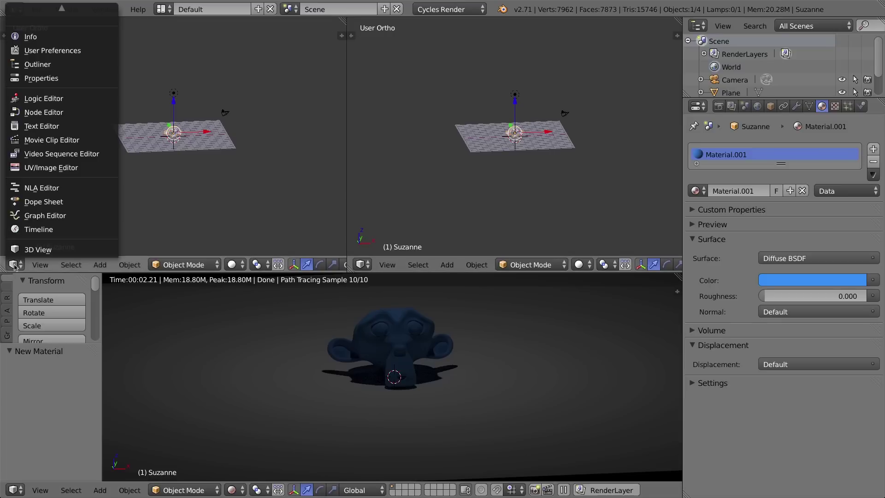
{"action": "left_click", "coordinate": [60, 116]}
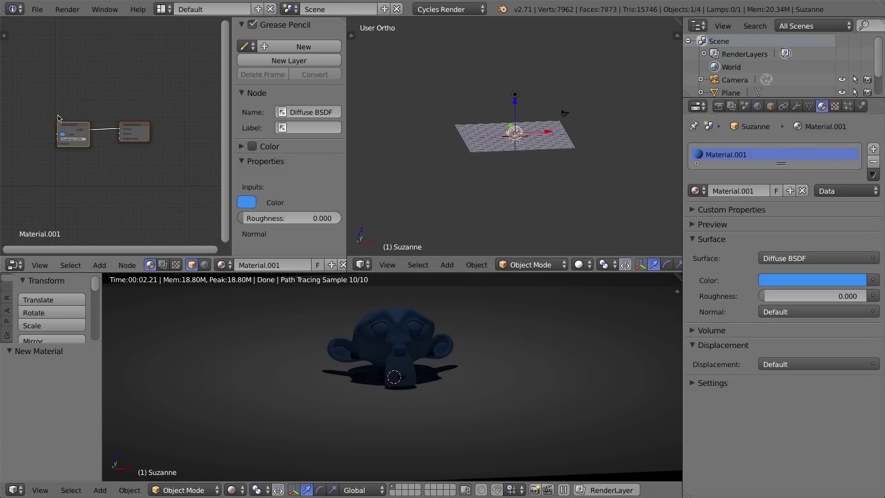
{"action": "key", "text": "n"}
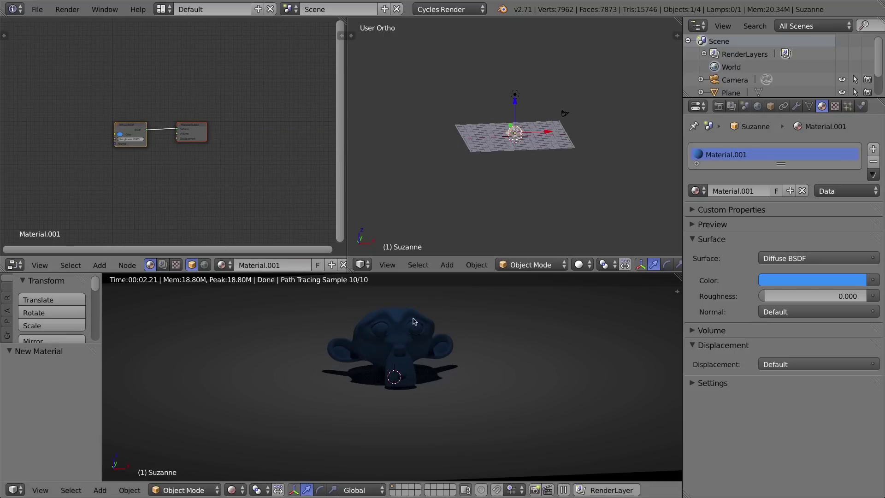
{"action": "scroll", "coordinate": [125, 115], "scroll_direction": "up", "scroll_amount": 3}
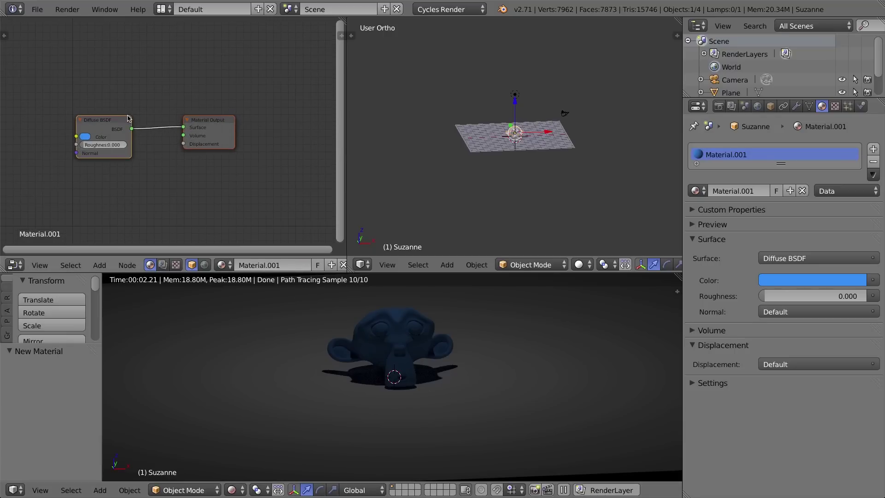
{"action": "scroll", "coordinate": [195, 120], "scroll_direction": "up", "scroll_amount": 2}
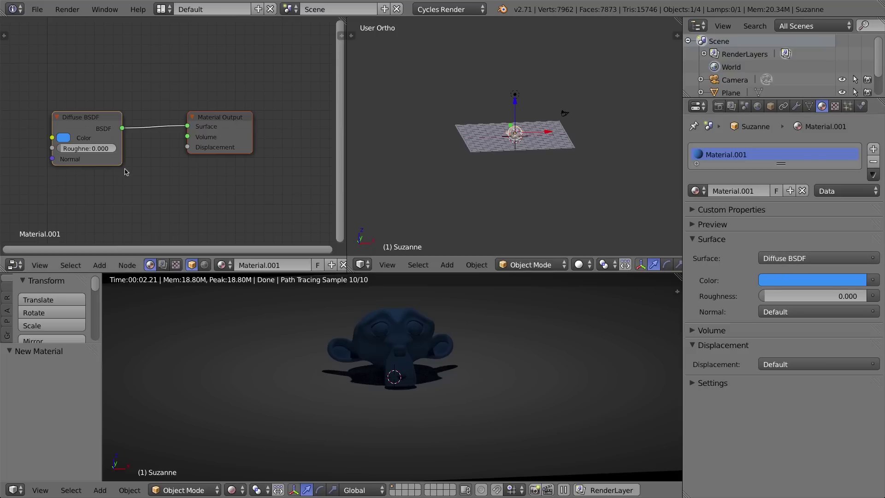
Reposition the Diffuse BSDF node of the monkey head's material, and rearrange the point lamp's Emission and Lamp Output nodes
{"action": "left_click_drag", "start_coordinate": [79, 113], "coordinate": [102, 108]}
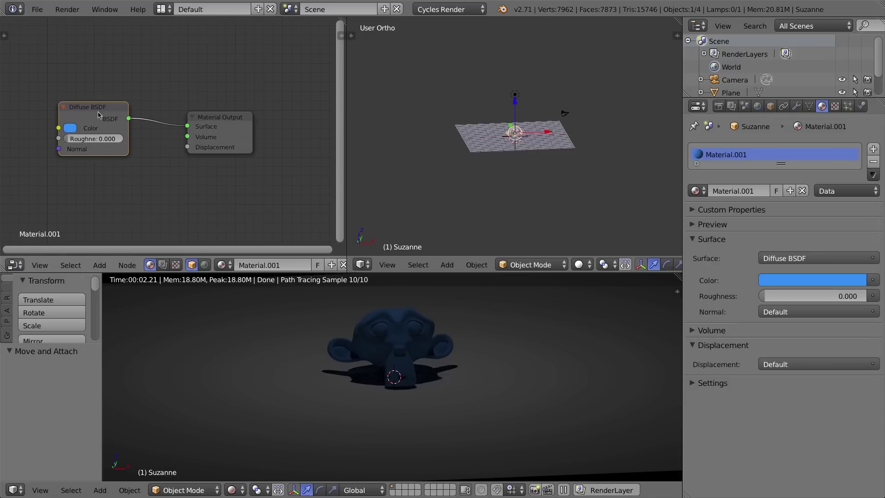
{"action": "mouse_move", "coordinate": [248, 128]}
{"action": "left_mouse_down"}
{"action": "mouse_move", "coordinate": [236, 129]}
{"action": "mouse_move", "coordinate": [274, 121]}
{"action": "mouse_move", "coordinate": [252, 122]}
{"action": "left_mouse_up"}
{"action": "right_click", "coordinate": [516, 94]}
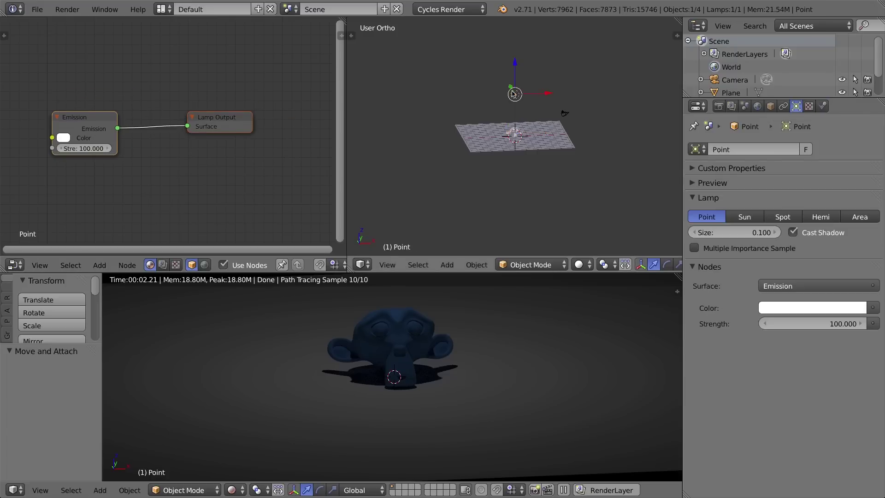
{"action": "left_click_drag", "start_coordinate": [101, 113], "coordinate": [80, 114]}
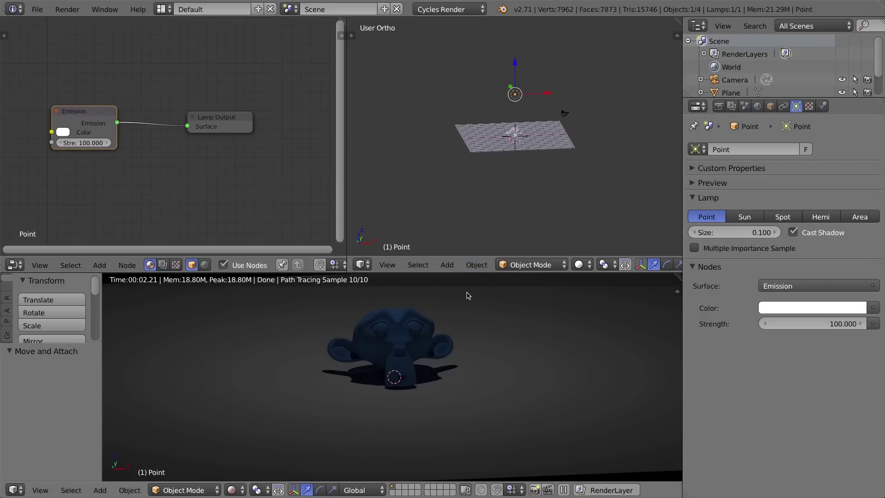
{"action": "left_click_drag", "start_coordinate": [206, 115], "coordinate": [226, 117]}
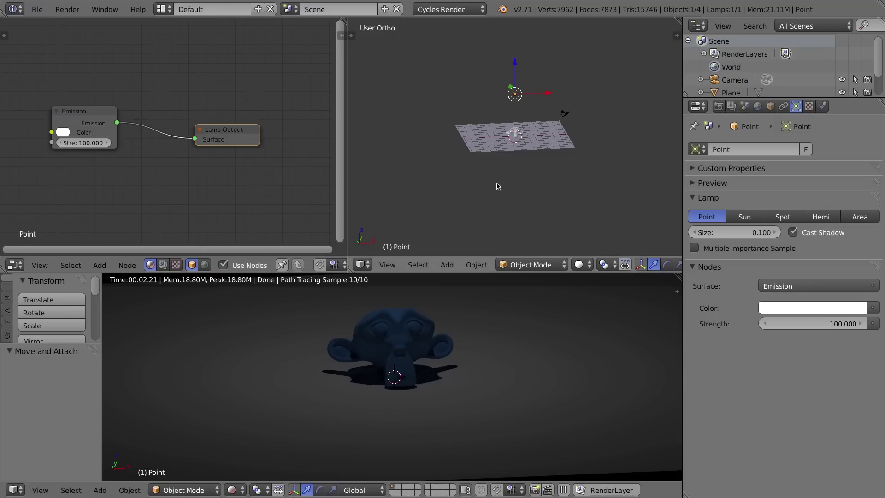
Toggle node use for the point lamp off and on repeatedly, leaving it enabled
{"action": "left_click", "coordinate": [224, 265]}
{"action": "left_click", "coordinate": [224, 265]}
{"action": "double_click", "coordinate": [224, 265]}
{"action": "left_click", "coordinate": [224, 265]}
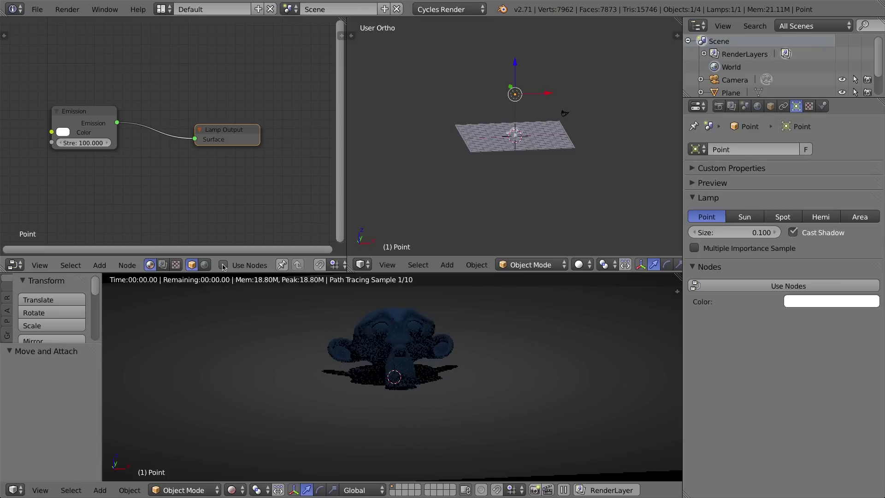
{"action": "left_click", "coordinate": [224, 265]}
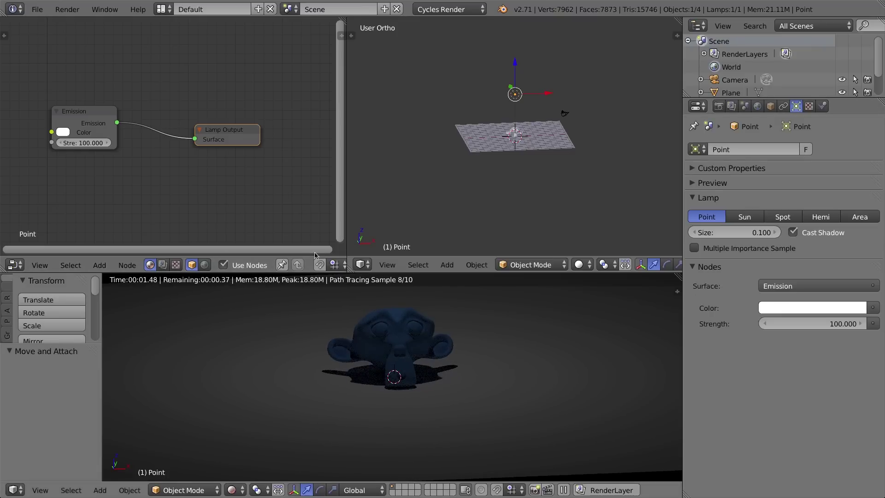
Set the strength of the point lamp's Emission node to 500
{"action": "left_click", "coordinate": [77, 144]}
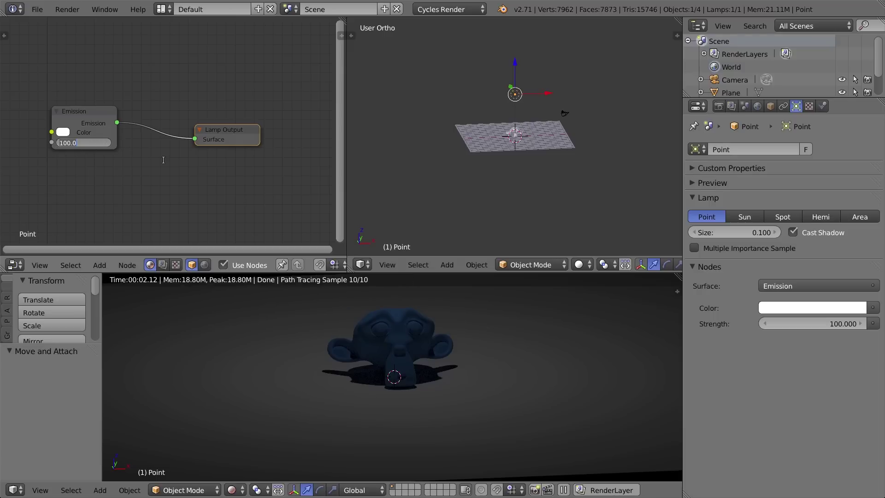
{"action": "type", "text": "500"}
{"action": "key", "text": "Return"}
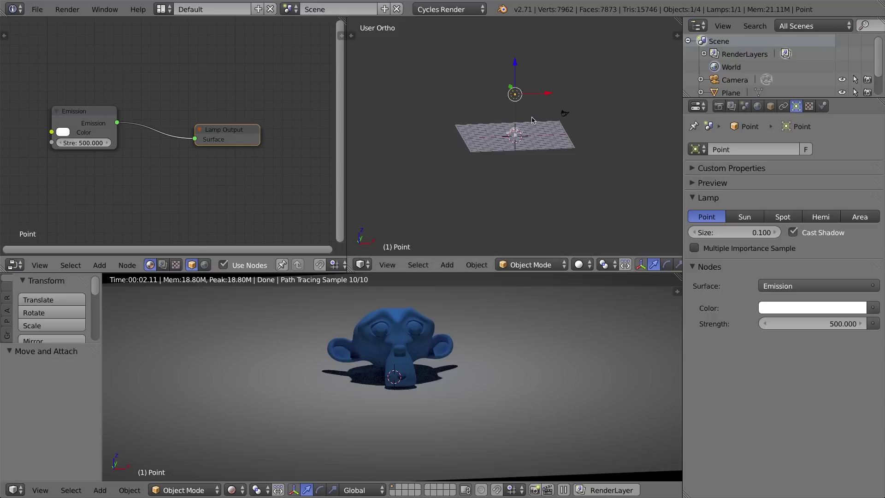
Set the point lamp's size to 10 to soften its shadows
{"action": "scroll", "coordinate": [507, 95], "scroll_direction": "up", "scroll_amount": 4}
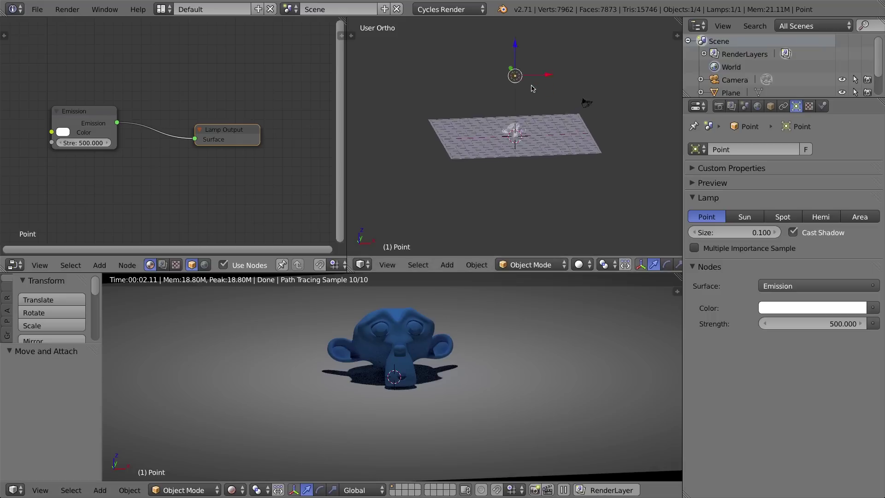
{"action": "middle_click_drag", "start_coordinate": [512, 139], "coordinate": [470, 200], "text": "shift"}
{"action": "left_click_drag", "start_coordinate": [751, 235], "coordinate": [734, 235]}
{"action": "left_click", "coordinate": [735, 235]}
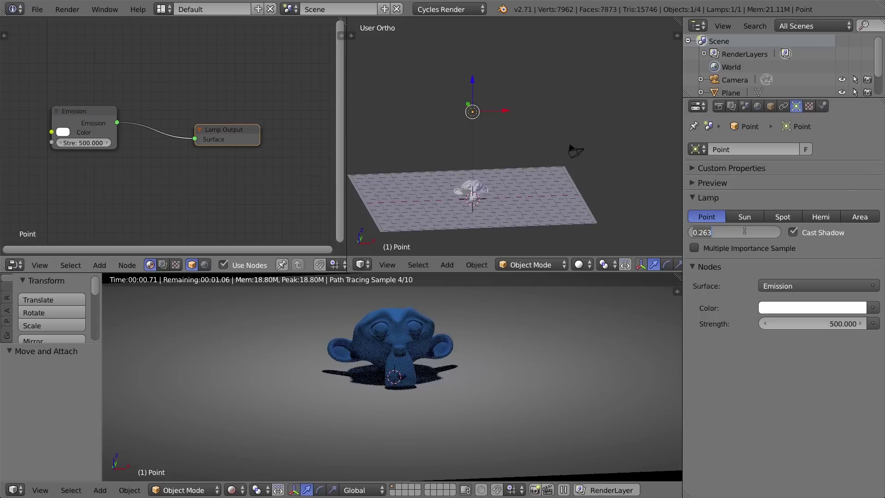
{"action": "type", "text": "10"}
{"action": "key", "text": "Return"}
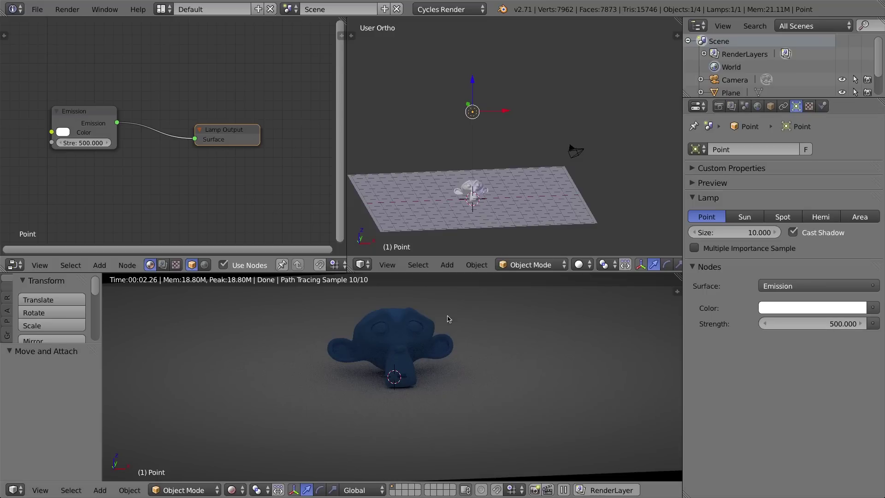
Widen the point lamp's Emission node and set its strength to 1500
{"action": "left_click_drag", "start_coordinate": [118, 145], "coordinate": [138, 147]}
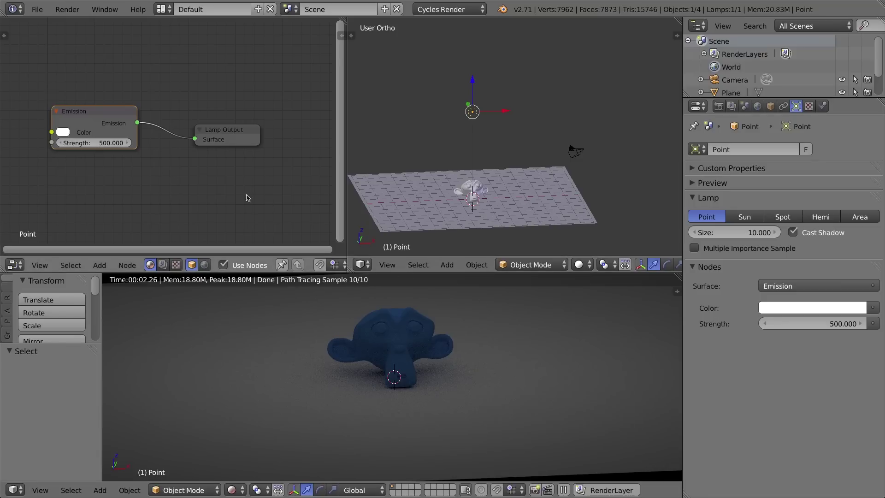
{"action": "left_click", "coordinate": [104, 143]}
{"action": "type", "text": "150"}
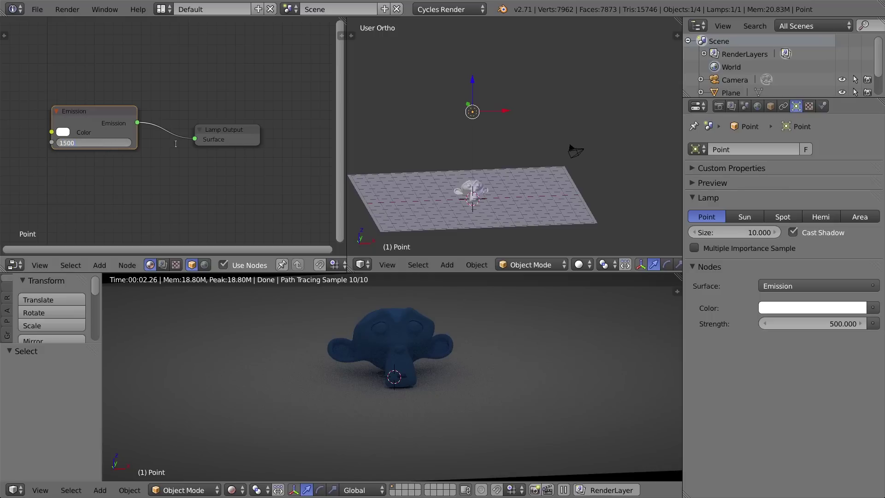
{"action": "type", "text": "0"}
{"action": "key", "text": "Return"}
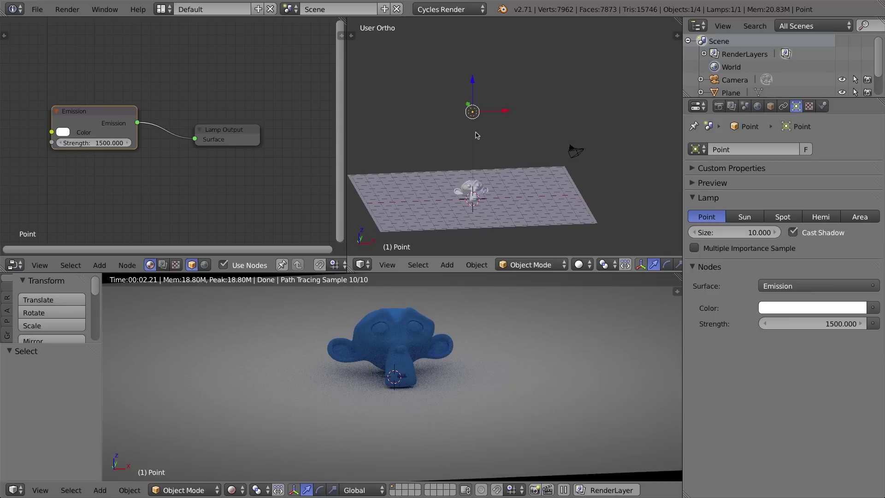
Try the point lamp at different heights: down about 3.98 units, up about 91.58 along Z, and back closer to the plane
{"action": "scroll", "coordinate": [481, 88], "scroll_direction": "down", "scroll_amount": 6}
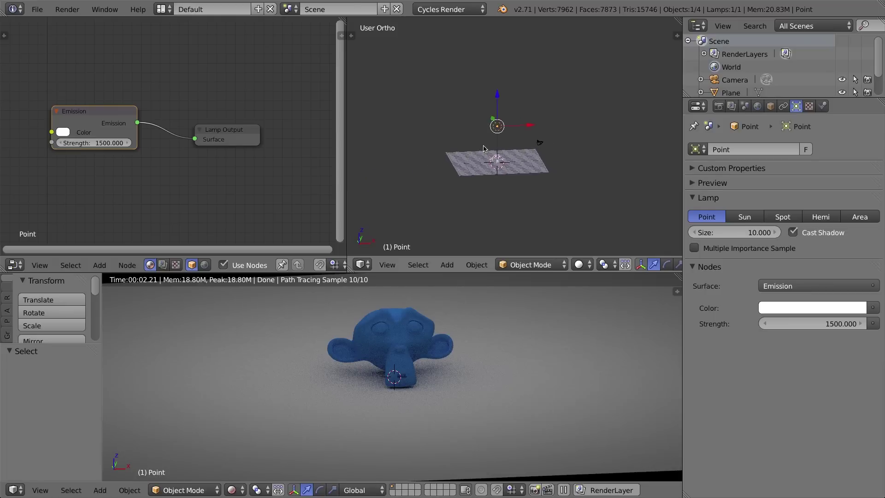
{"action": "left_click_drag", "start_coordinate": [502, 97], "coordinate": [502, 113]}
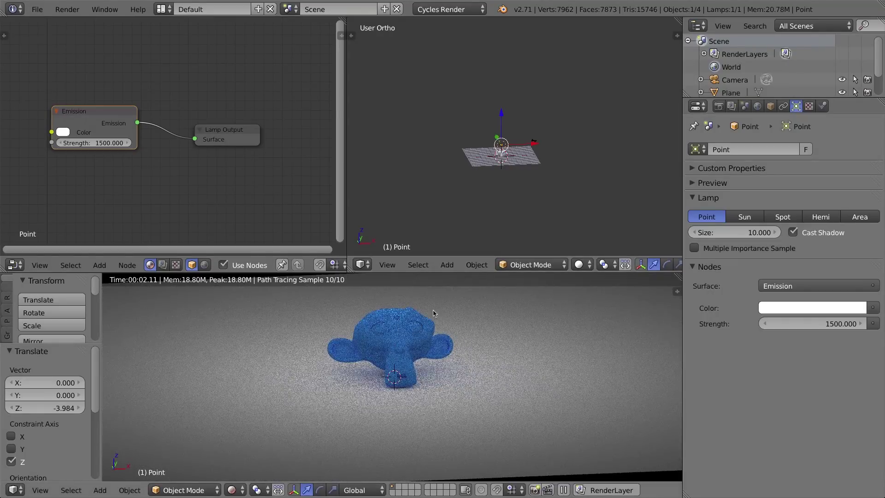
{"action": "scroll", "coordinate": [502, 111], "scroll_direction": "down", "scroll_amount": 4}
{"action": "middle_click_drag", "start_coordinate": [524, 107], "coordinate": [513, 161], "text": "shift"}
{"action": "left_click_drag", "start_coordinate": [497, 163], "coordinate": [490, 419]}
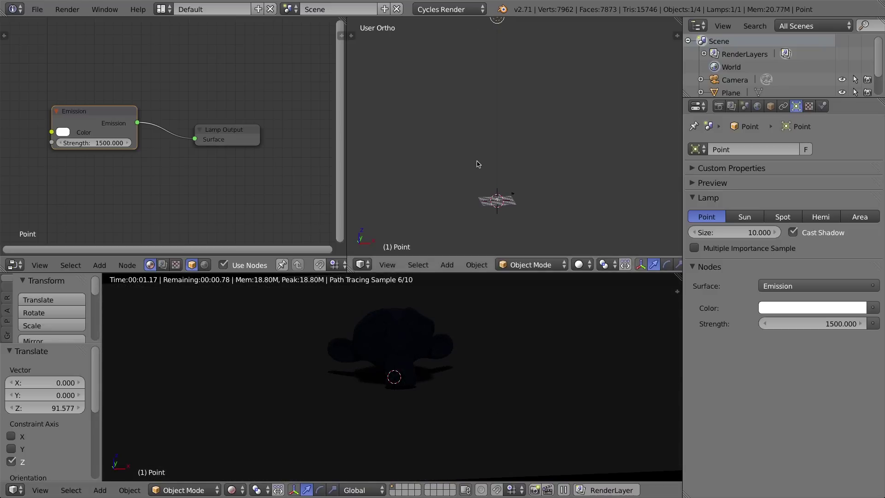
{"action": "scroll", "coordinate": [477, 163], "scroll_direction": "down", "scroll_amount": 3}
{"action": "mouse_move", "coordinate": [508, 33]}
{"action": "left_mouse_down"}
{"action": "mouse_move", "coordinate": [506, 123]}
{"action": "mouse_move", "coordinate": [504, 95]}
{"action": "mouse_move", "coordinate": [514, 127]}
{"action": "left_mouse_up"}
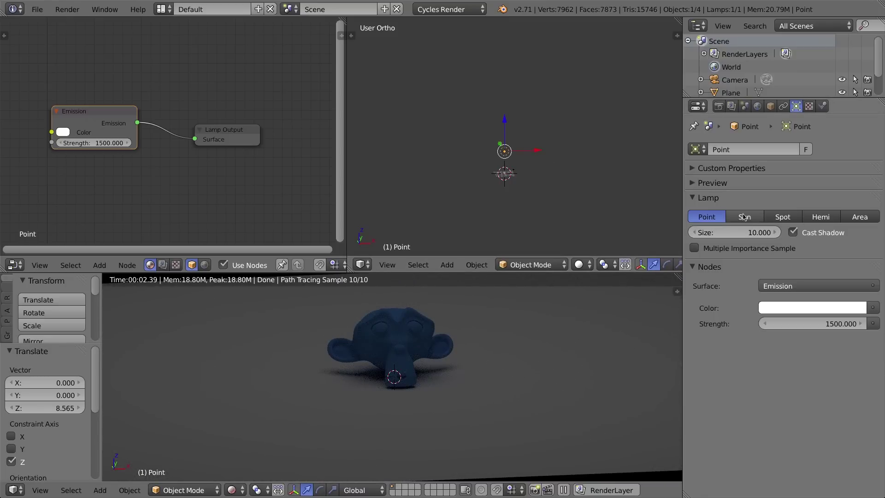
Delete the point lamp from the scene
{"action": "middle_click_drag", "start_coordinate": [496, 133], "coordinate": [503, 115]}
{"action": "scroll", "coordinate": [503, 115], "scroll_direction": "down", "scroll_amount": 3, "text": "shift"}
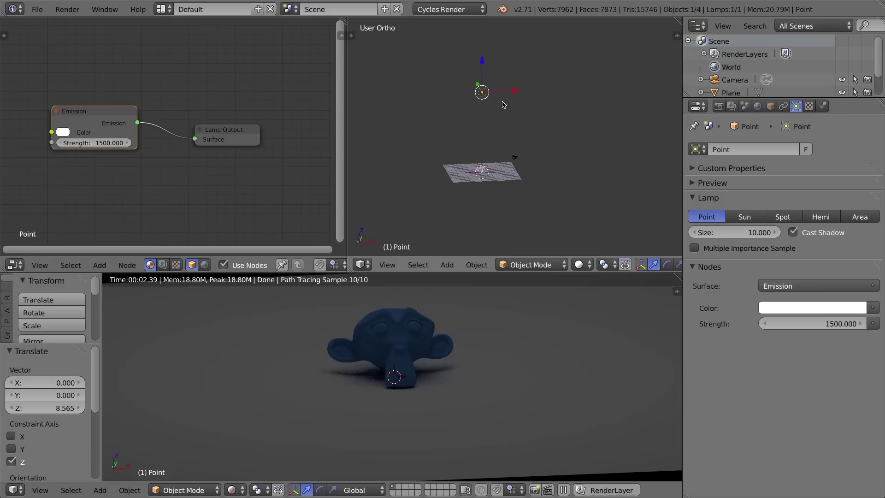
{"action": "key", "text": "x"}
{"action": "left_click", "coordinate": [501, 105]}
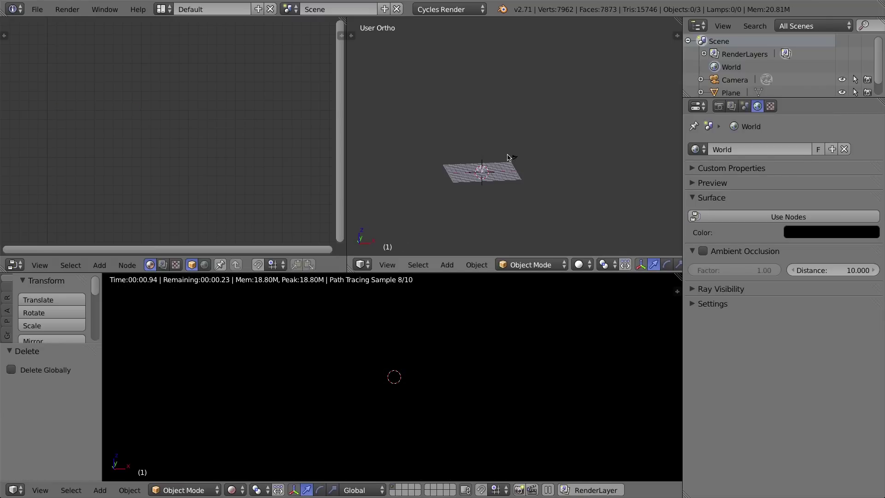
Add a sun lamp at the origin and raise it about 12.52 units along Z above the plane
{"action": "key", "text": "shift+a"}
{"action": "mouse_move", "coordinate": [490, 181]}
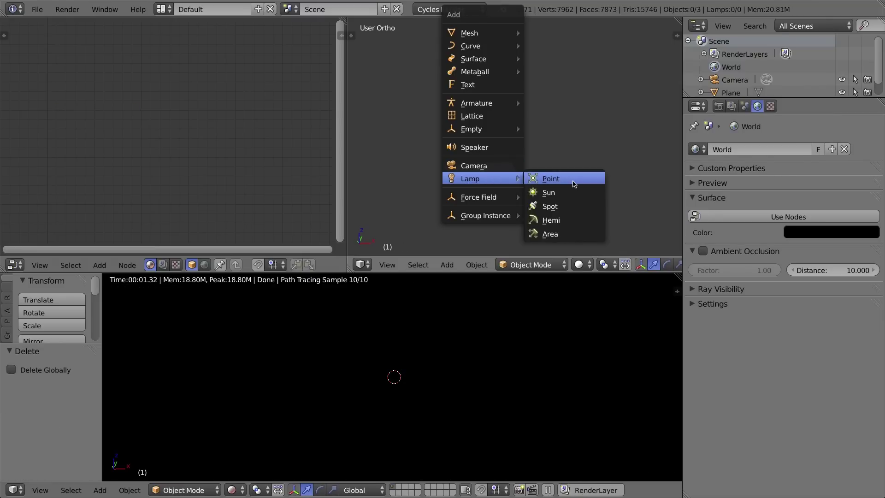
{"action": "left_click", "coordinate": [560, 197]}
{"action": "key", "text": "g"}
{"action": "key", "text": "z"}
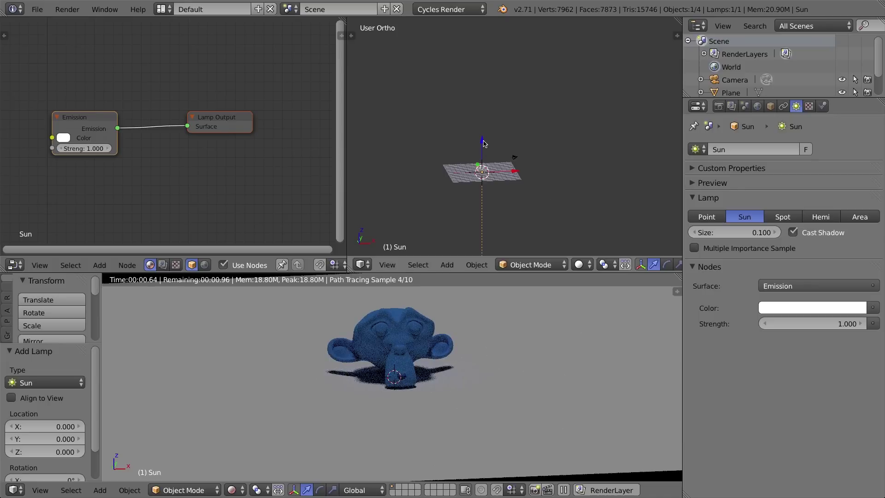
{"action": "left_click", "coordinate": [485, 94]}
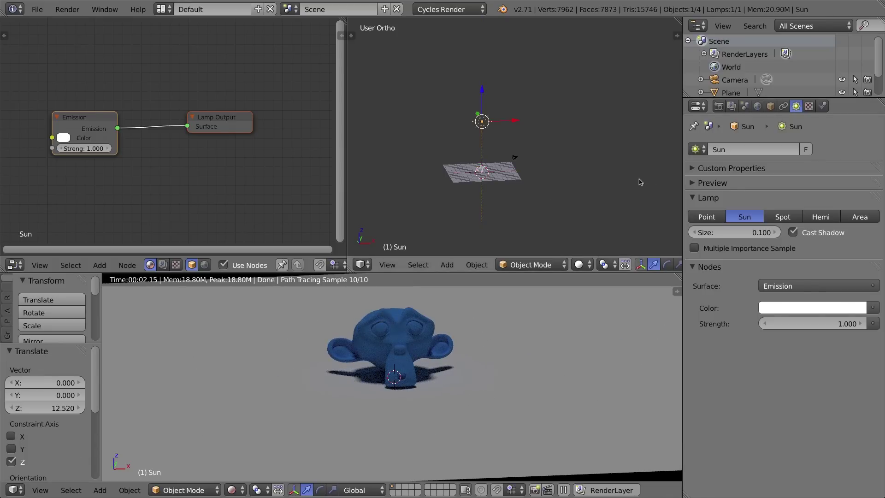
Lower the sun lamp about 24.78 units along Z to a spot below the plane
{"action": "middle_click_drag", "start_coordinate": [519, 133], "coordinate": [496, 122]}
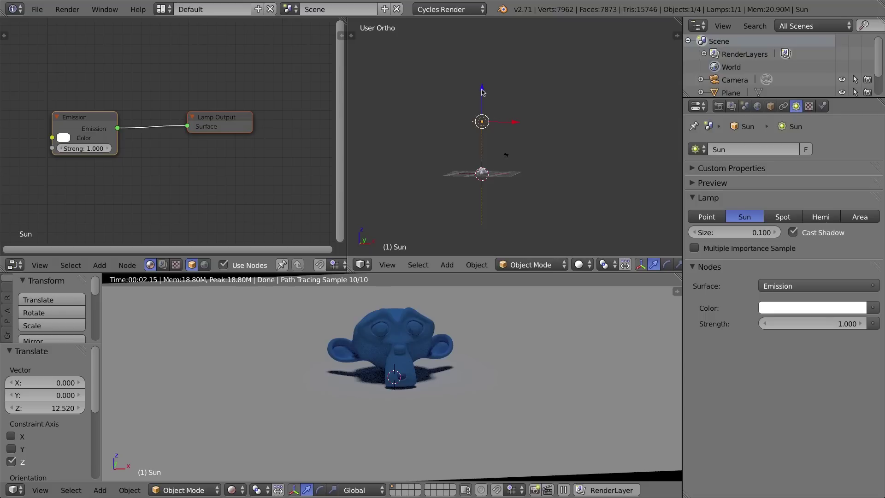
{"action": "left_click_drag", "start_coordinate": [483, 90], "coordinate": [483, 193]}
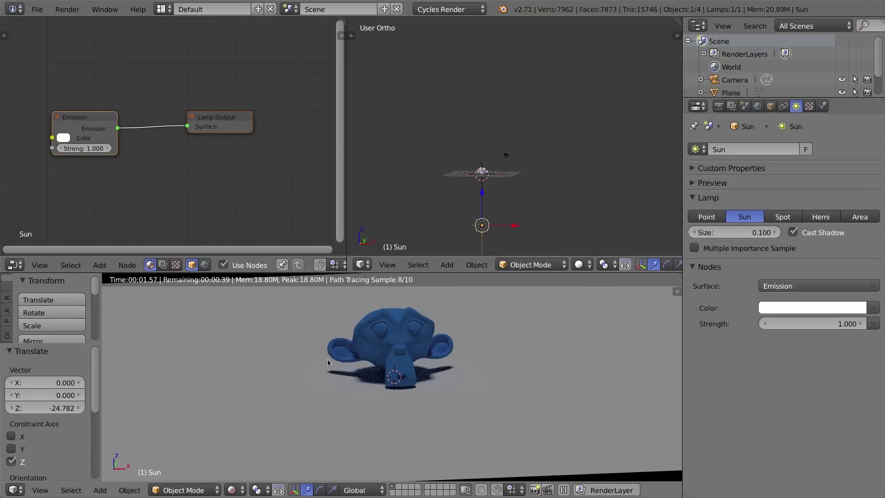
Move the sun lamp far from the scene in front view, finishing with a shift of about -605.2 on X and 93.56 on Z
{"action": "key", "text": "KP_1"}
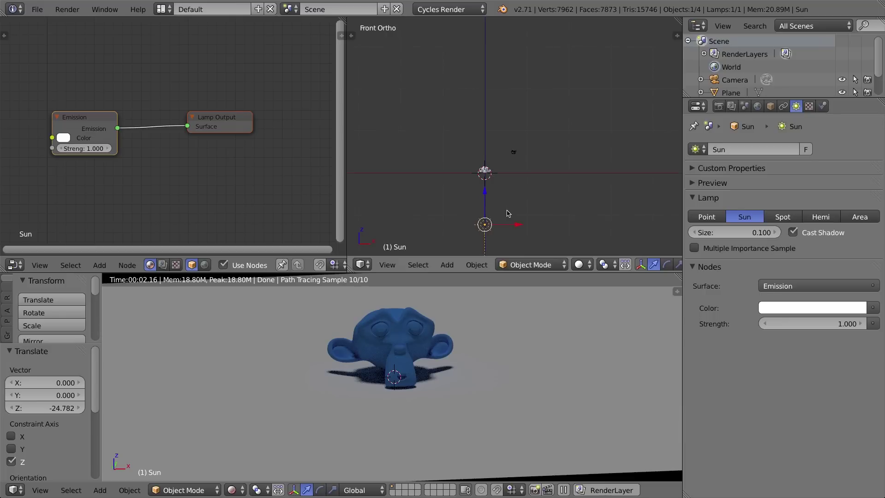
{"action": "scroll", "coordinate": [508, 213], "scroll_direction": "down", "scroll_amount": 10}
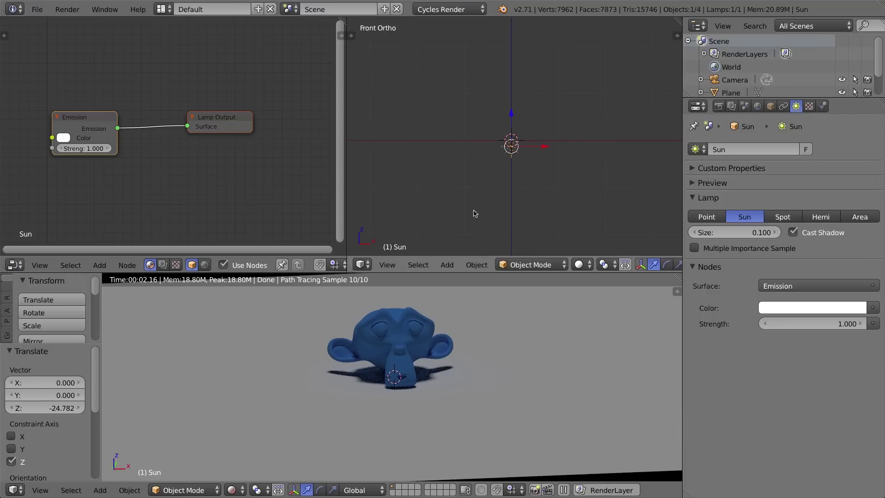
{"action": "key", "text": "g"}
{"action": "left_click", "coordinate": [408, 128]}
{"action": "scroll", "coordinate": [482, 196], "scroll_direction": "down", "scroll_amount": 5}
{"action": "key", "text": "g"}
{"action": "left_click", "coordinate": [506, 92]}
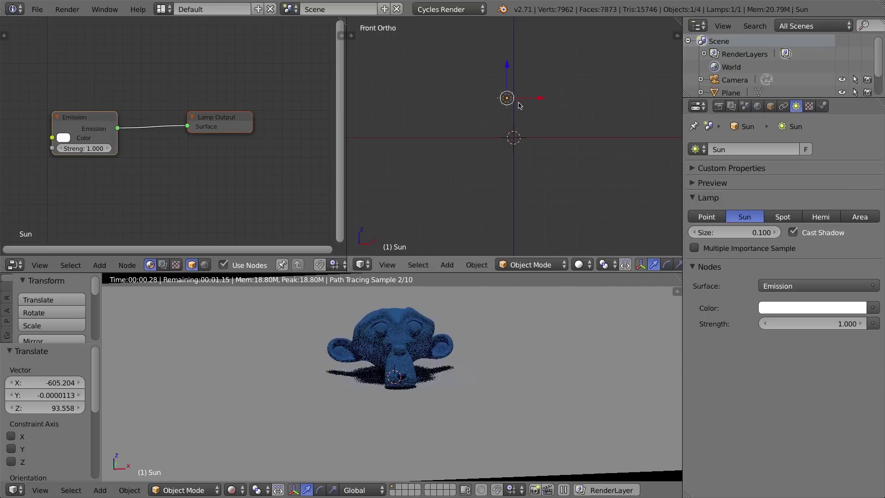
{"action": "scroll", "coordinate": [519, 105], "scroll_direction": "up", "scroll_amount": 5}
{"action": "middle_click_drag", "start_coordinate": [518, 65], "coordinate": [508, 128], "text": "shift"}
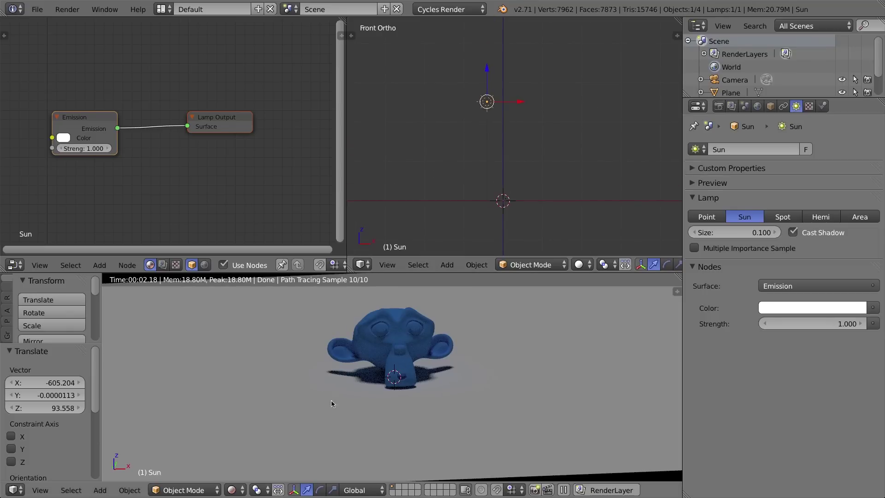
Rotate the distant sun lamp about 30.84° in the front view
{"action": "key", "text": "r"}
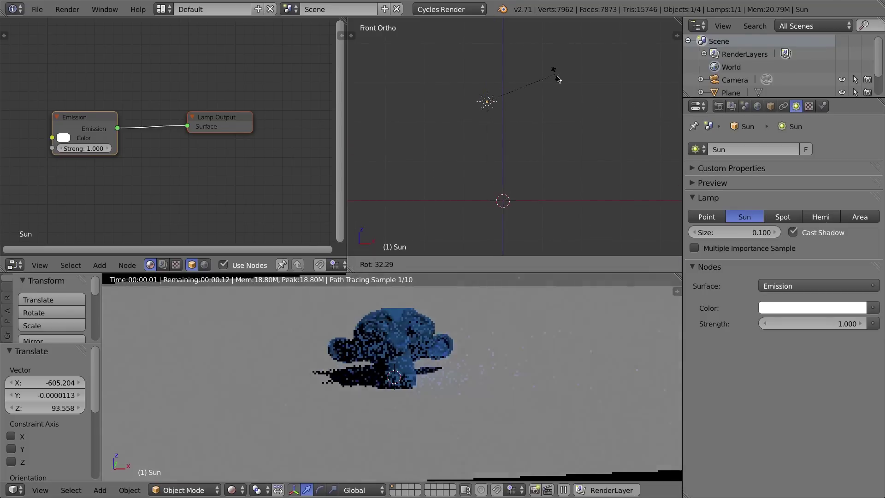
{"action": "left_click", "coordinate": [555, 80]}
{"action": "middle_click_drag", "start_coordinate": [543, 93], "coordinate": [533, 118]}
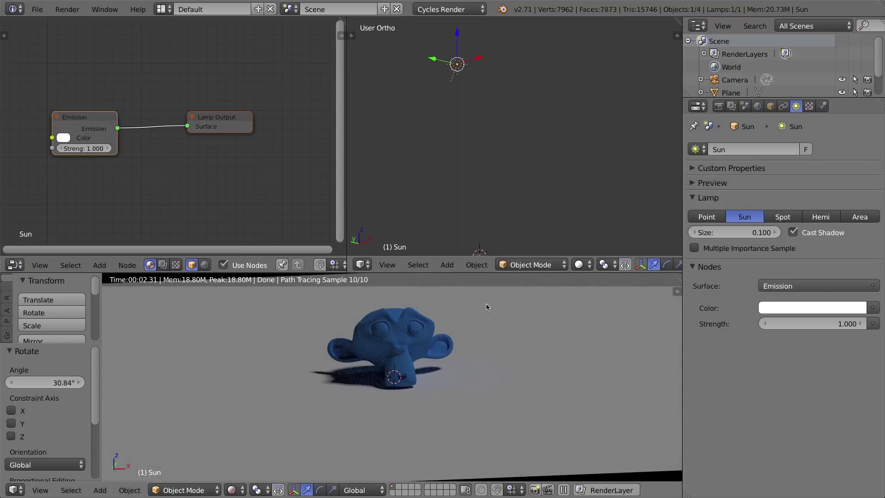
Bring the sun lamp back close above the monkey head in front view, finishing with a shift of about -4.39 on X and -6.22 on Z
{"action": "left_click", "coordinate": [494, 206]}
{"action": "key", "text": "KP_1"}
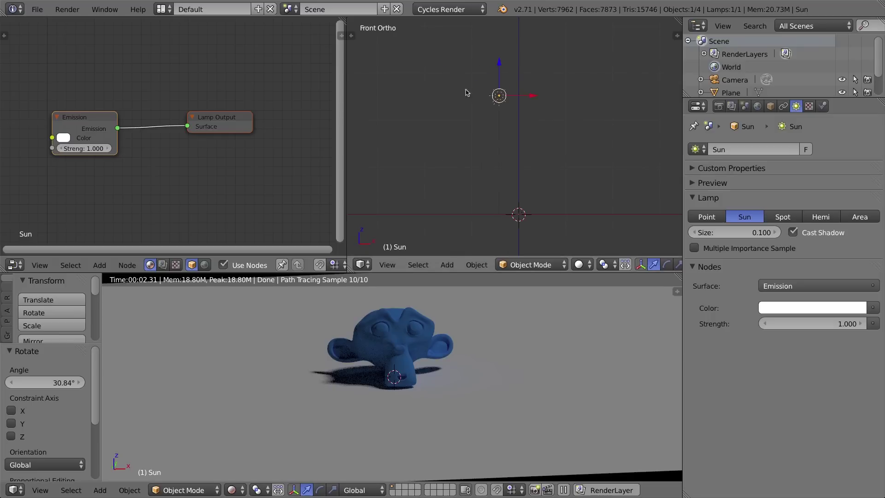
{"action": "key", "text": "g"}
{"action": "left_click", "coordinate": [493, 212]}
{"action": "scroll", "coordinate": [496, 209], "scroll_direction": "up", "scroll_amount": 5}
{"action": "scroll", "coordinate": [504, 165], "scroll_direction": "down", "scroll_amount": 5}
{"action": "middle_click_drag", "start_coordinate": [445, 165], "coordinate": [466, 159], "text": "shift"}
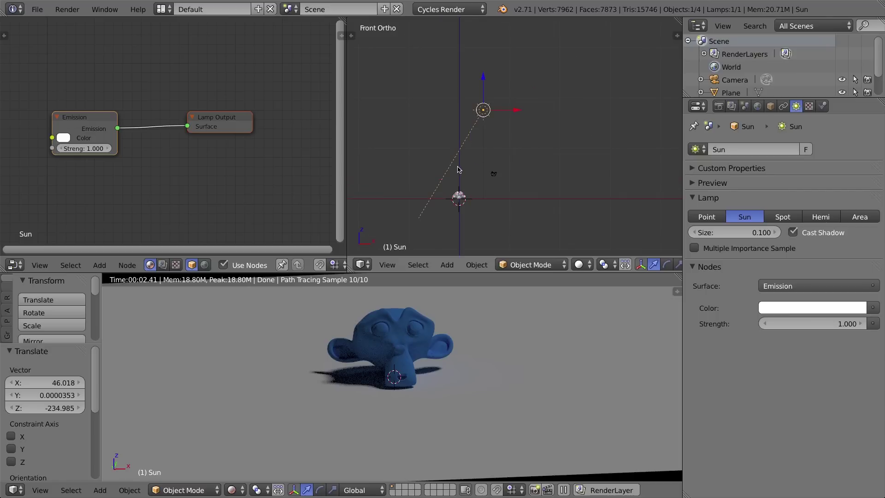
{"action": "key", "text": "g"}
{"action": "left_click", "coordinate": [437, 200]}
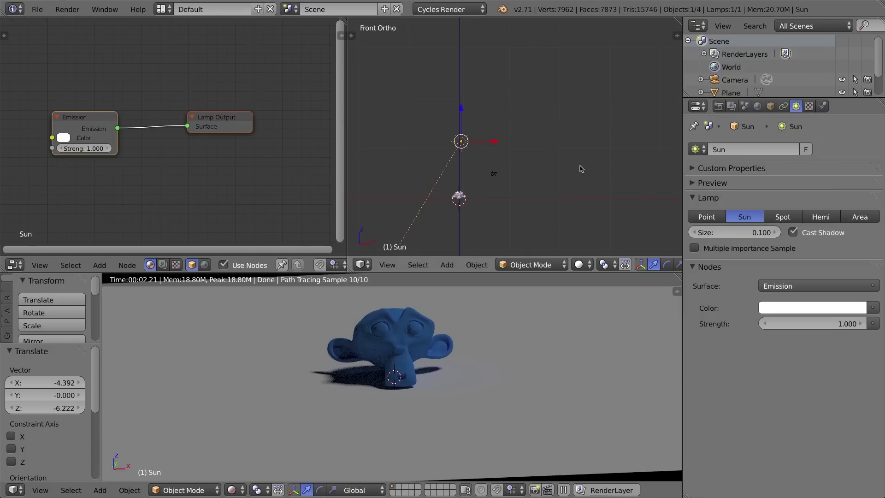
Lower the sun lamp far beneath the plane in front view, by about 20.68 and another 58.04 units along Z
{"action": "key", "text": "g"}
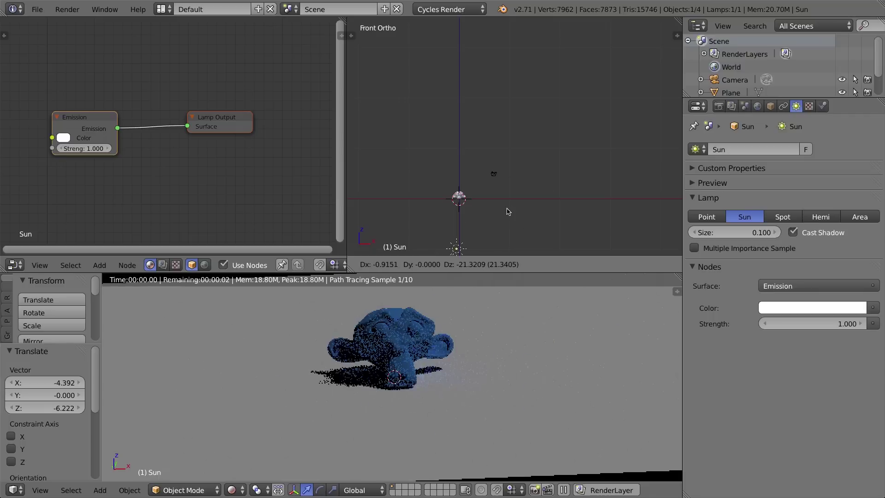
{"action": "left_click", "coordinate": [504, 208]}
{"action": "scroll", "coordinate": [514, 205], "scroll_direction": "down", "scroll_amount": 5}
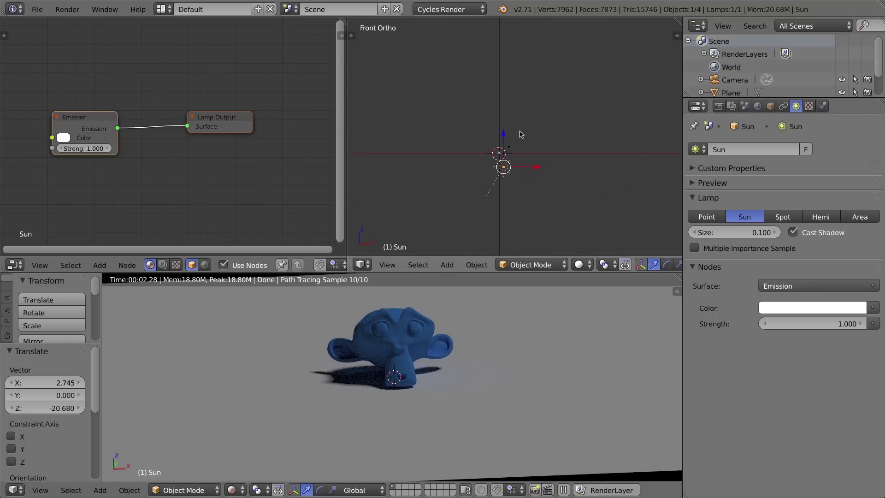
{"action": "key", "text": "g"}
{"action": "left_click", "coordinate": [523, 223]}
Rotate the sun lamp about 6.54° in front view and about -108.76° around the global Z axis
{"action": "key", "text": "r"}
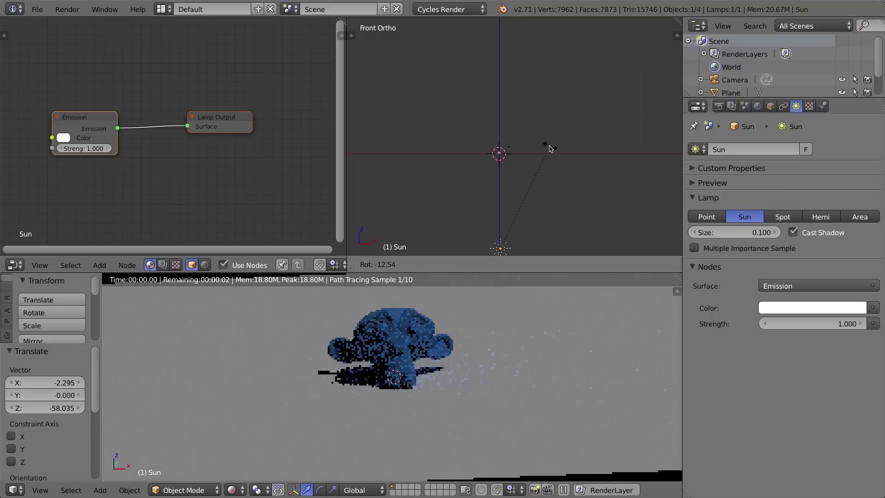
{"action": "left_click", "coordinate": [578, 174]}
{"action": "middle_click_drag", "start_coordinate": [576, 174], "coordinate": [500, 200]}
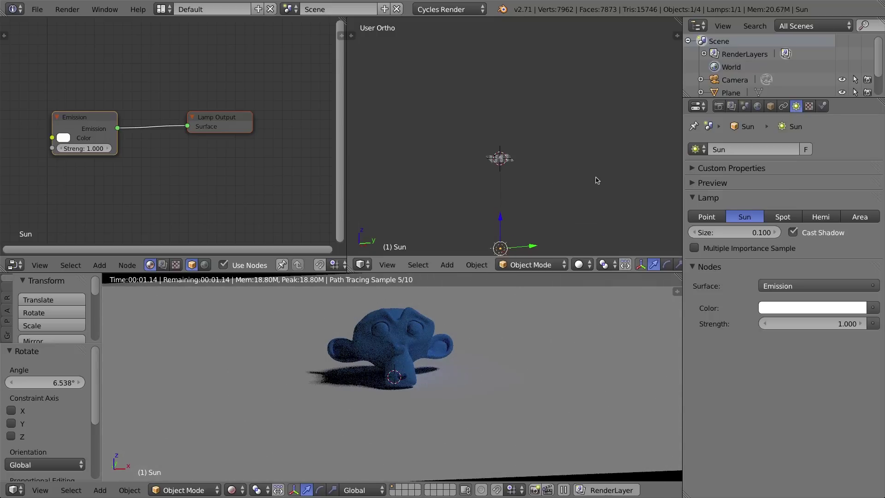
{"action": "key", "text": "r"}
{"action": "key", "text": "z"}
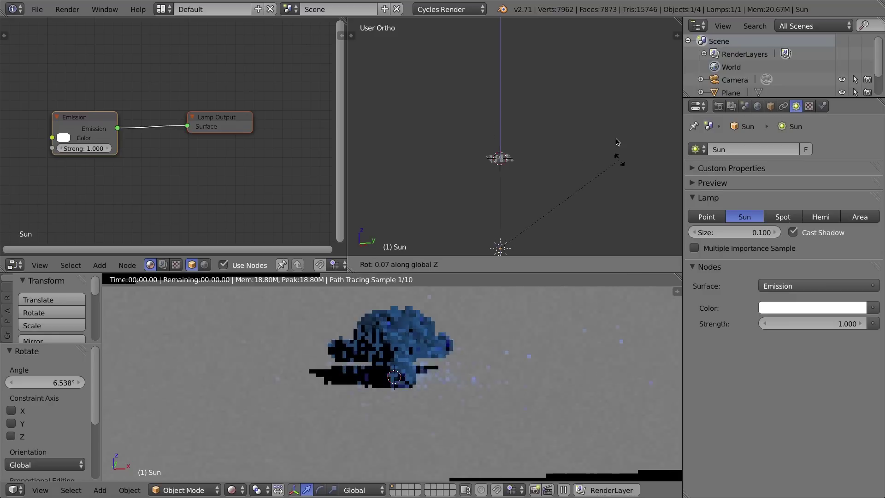
{"action": "left_click", "coordinate": [524, 89]}
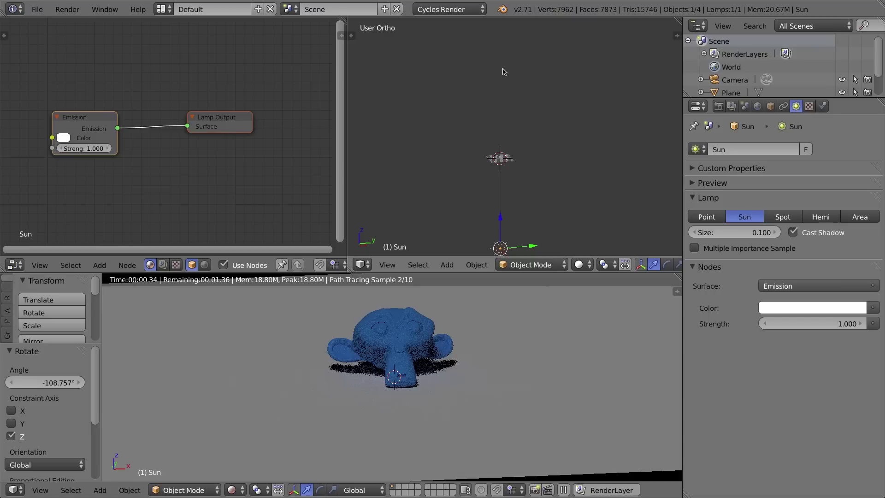
{"action": "middle_click_drag", "start_coordinate": [509, 180], "coordinate": [504, 150]}
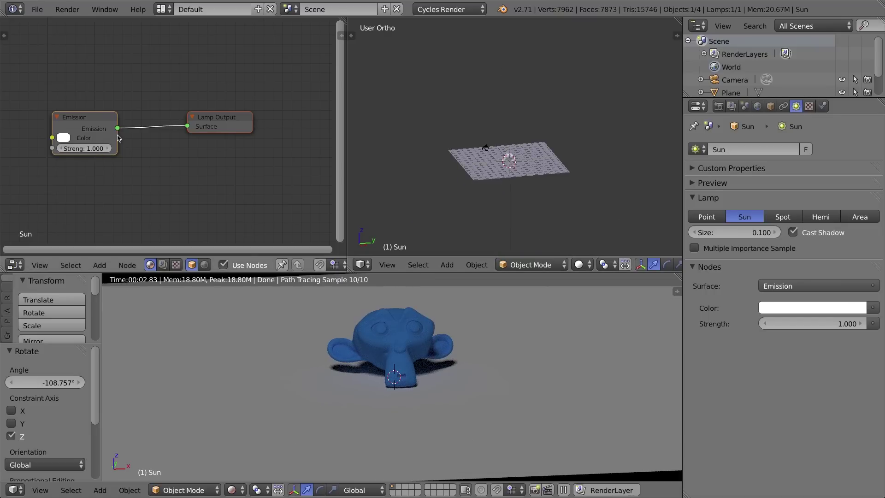
Tint the sun lamp's emission color pale blue (R 0.834, G 0.916, B 1.000), and raise its green component for a faint mint white
{"action": "left_click_drag", "start_coordinate": [116, 135], "coordinate": [142, 135]}
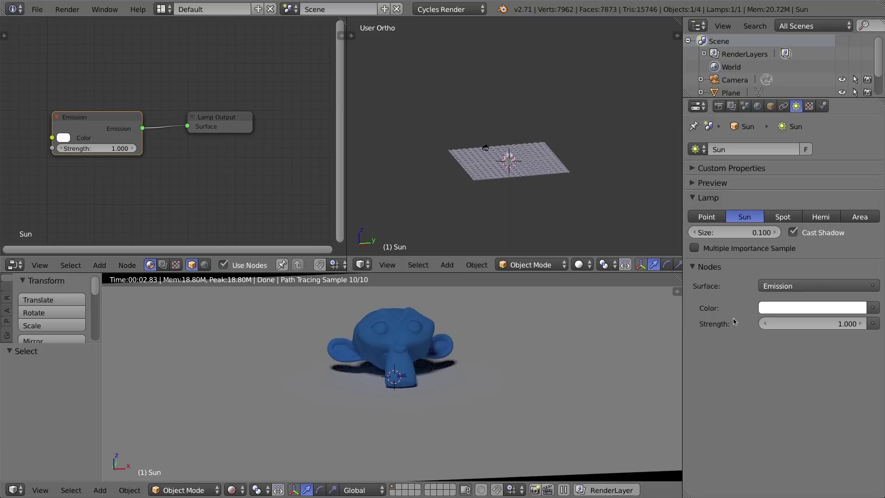
{"action": "left_click", "coordinate": [797, 309]}
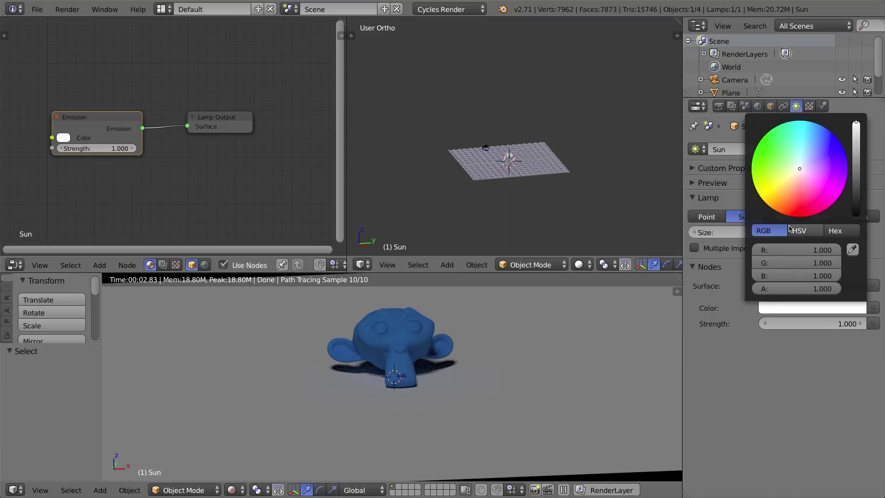
{"action": "left_click_drag", "start_coordinate": [801, 162], "coordinate": [801, 165]}
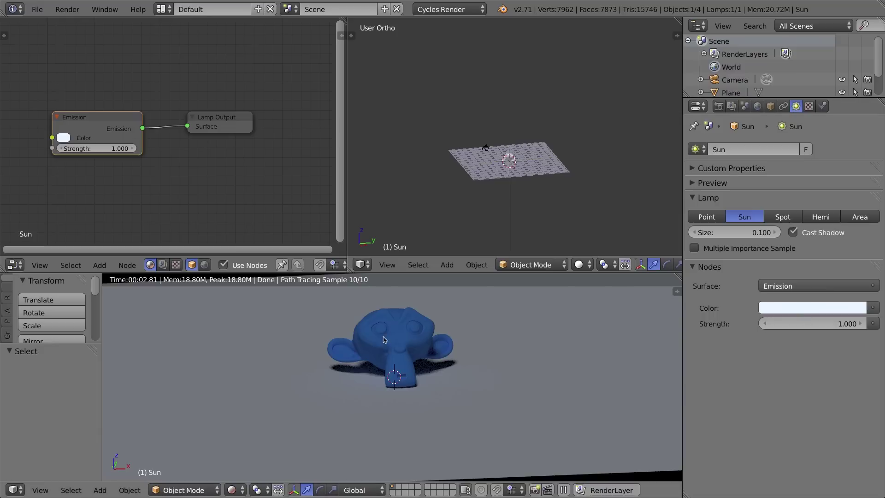
{"action": "left_click", "coordinate": [822, 308]}
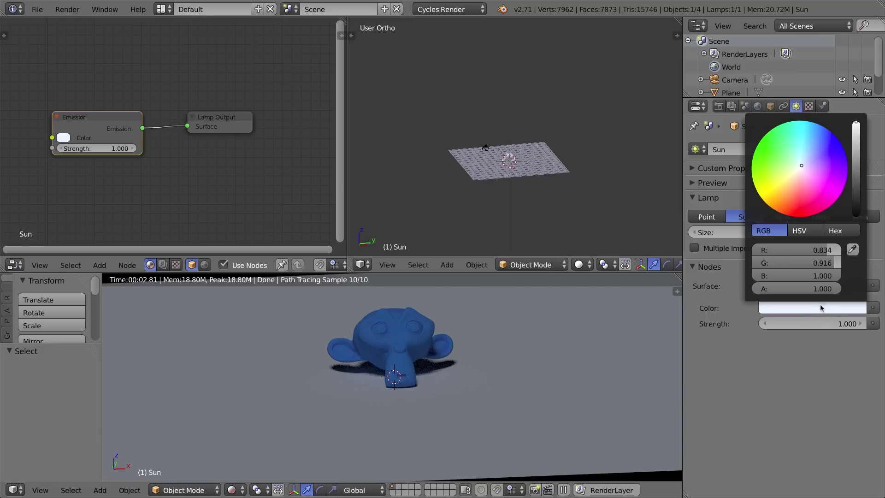
{"action": "left_click_drag", "start_coordinate": [829, 263], "coordinate": [843, 251]}
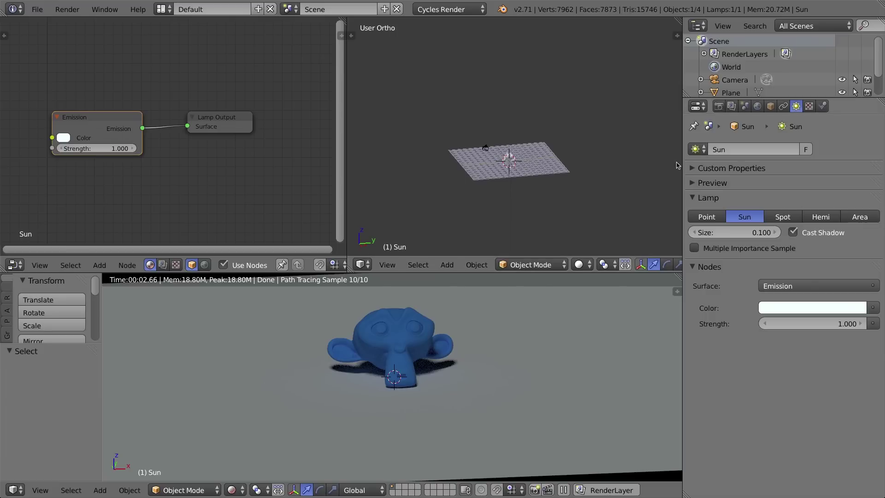
Delete the sun lamp from the scene
{"action": "scroll", "coordinate": [529, 160], "scroll_direction": "up", "scroll_amount": 1}
{"action": "scroll", "coordinate": [529, 159], "scroll_direction": "up", "scroll_amount": 4}
{"action": "scroll", "coordinate": [519, 175], "scroll_direction": "down", "scroll_amount": 8}
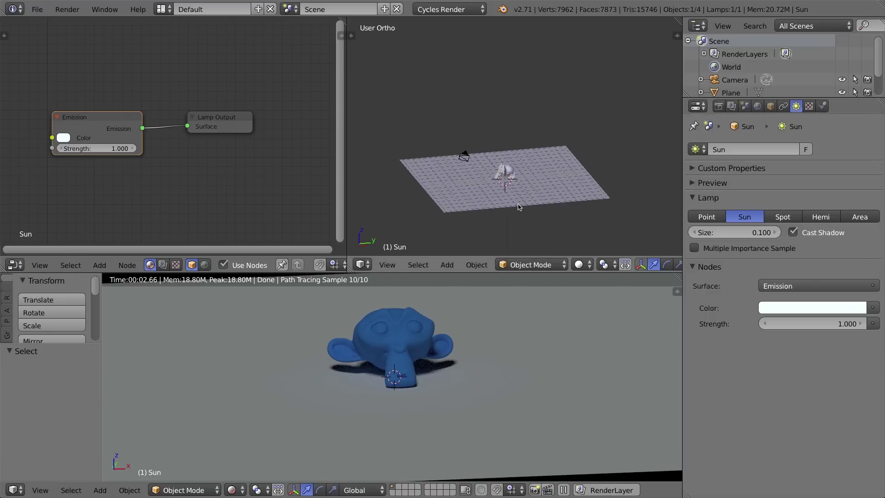
{"action": "middle_click_drag", "start_coordinate": [507, 185], "coordinate": [518, 232]}
{"action": "key", "text": "x"}
{"action": "left_click", "coordinate": [527, 223]}
Add an area lamp at the origin and raise it about 6.96 units along Z above the monkey head
{"action": "scroll", "coordinate": [526, 162], "scroll_direction": "up", "scroll_amount": 13}
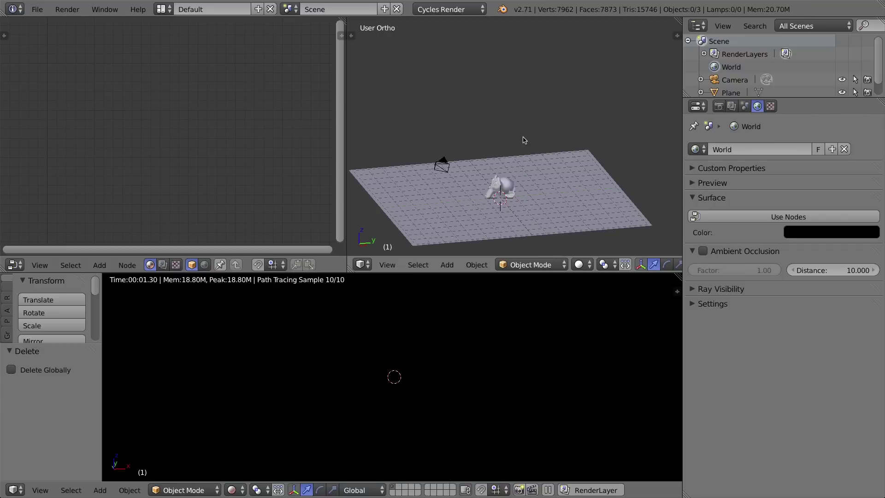
{"action": "scroll", "coordinate": [524, 140], "scroll_direction": "down", "scroll_amount": 4}
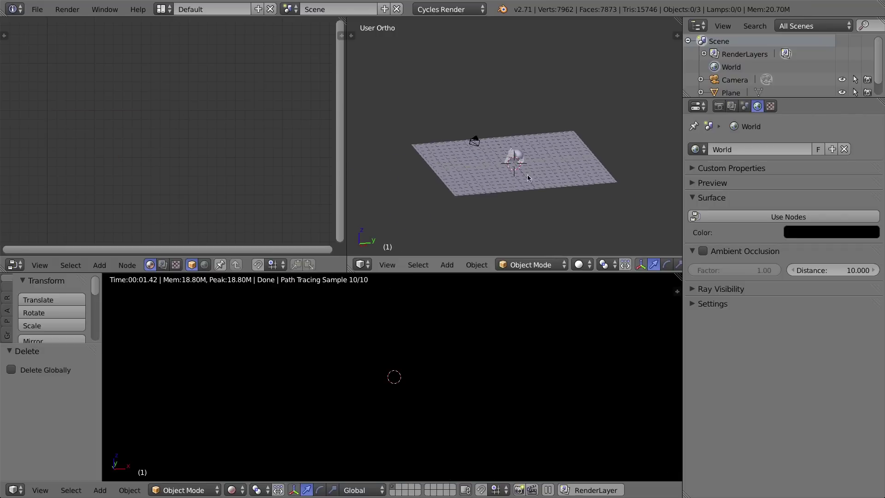
{"action": "middle_click_drag", "start_coordinate": [529, 174], "coordinate": [548, 162]}
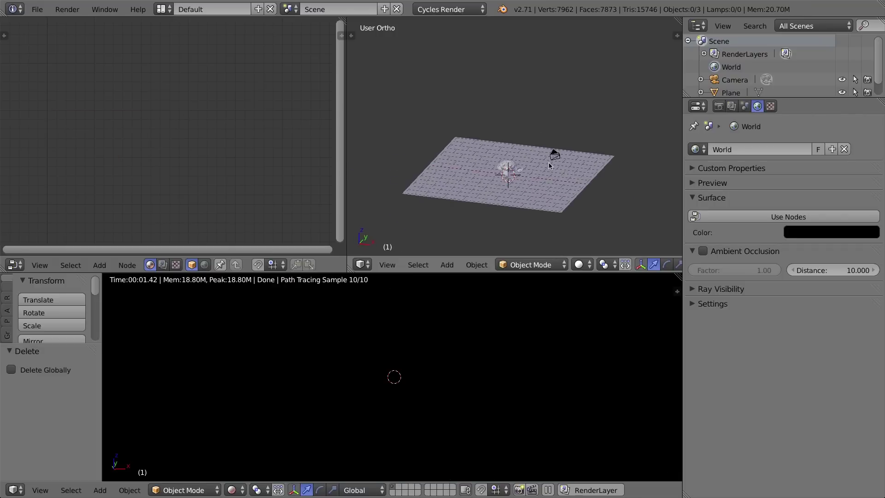
{"action": "key", "text": "shift+a"}
{"action": "mouse_move", "coordinate": [548, 179]}
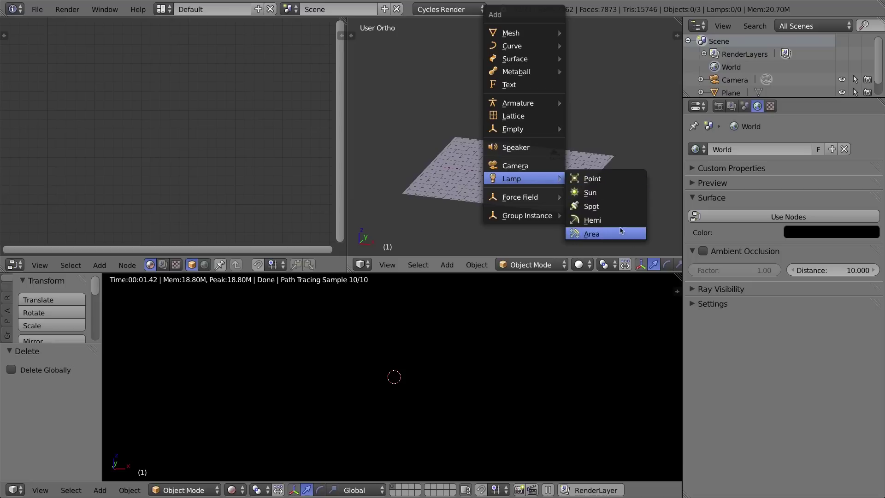
{"action": "left_click", "coordinate": [593, 231]}
{"action": "left_click_drag", "start_coordinate": [508, 149], "coordinate": [507, 81]}
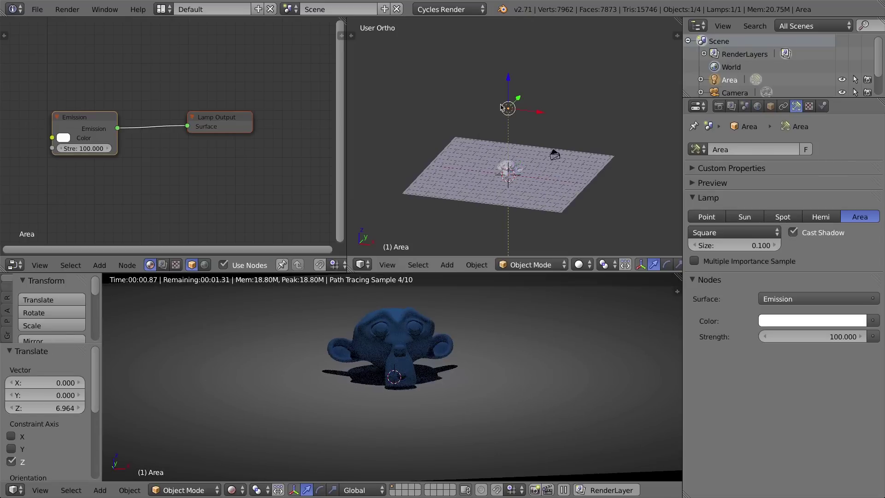
Change the area lamp's shape to Rectangle with Size X and Size Y both set to 10
{"action": "middle_click_drag", "start_coordinate": [526, 110], "coordinate": [455, 106]}
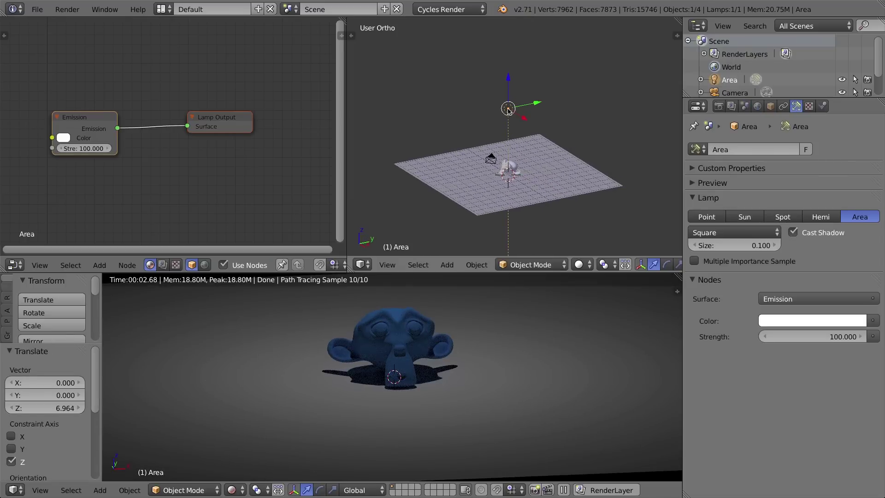
{"action": "scroll", "coordinate": [509, 109], "scroll_direction": "up", "scroll_amount": 4}
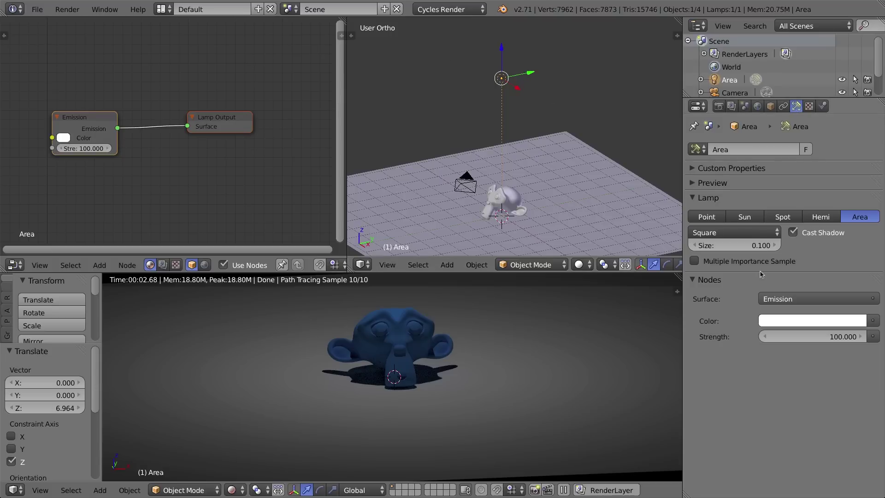
{"action": "left_click", "coordinate": [741, 233]}
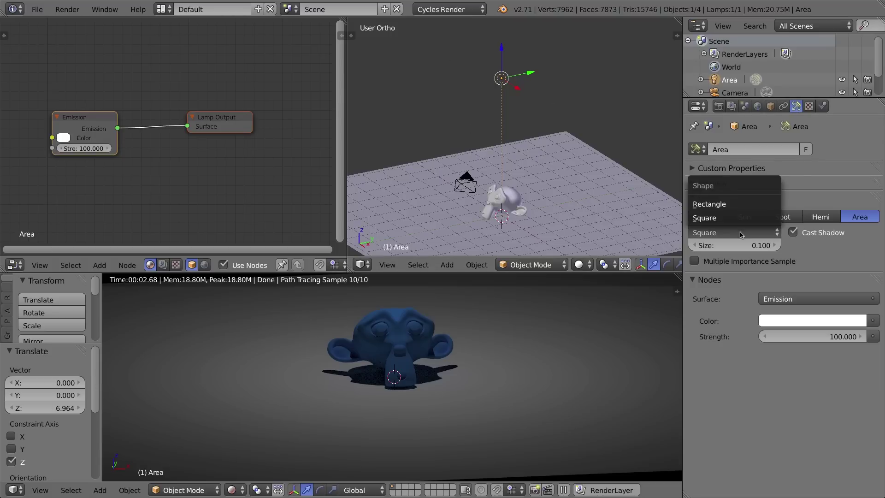
{"action": "left_click", "coordinate": [742, 208]}
{"action": "left_click", "coordinate": [769, 244]}
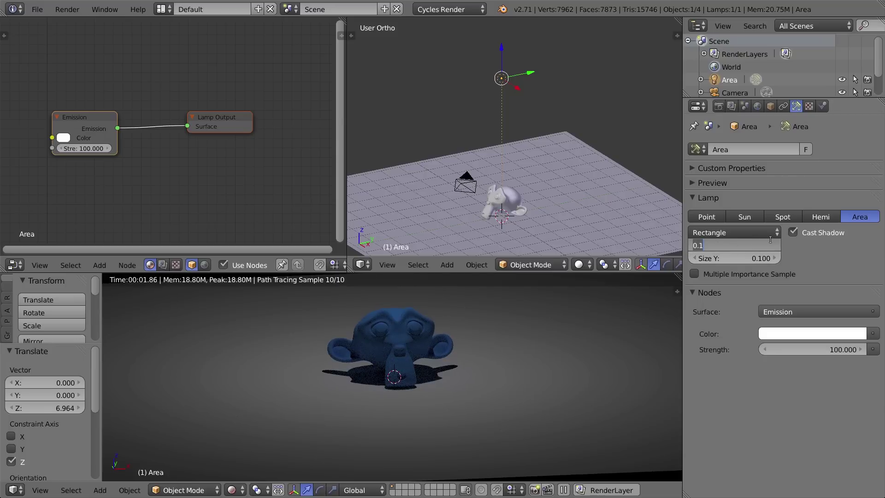
{"action": "type", "text": "1"}
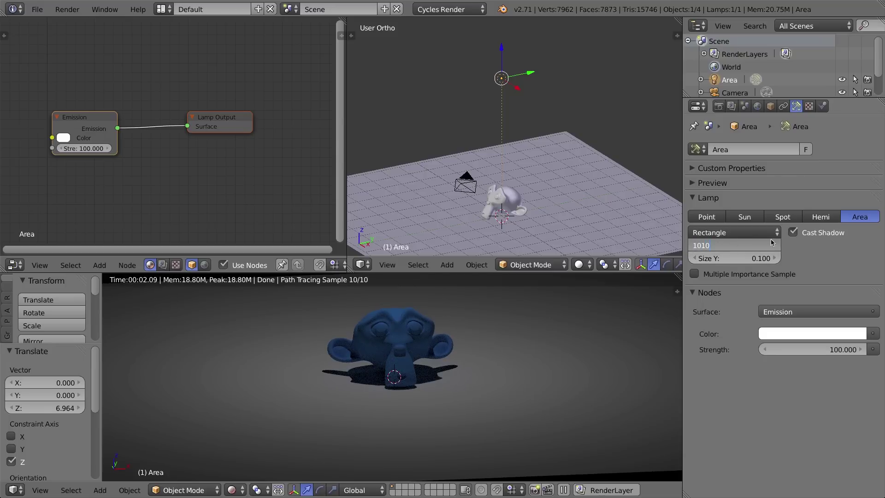
{"action": "type", "text": "010"}
{"action": "key", "text": "Return"}
{"action": "left_click", "coordinate": [751, 245]}
{"action": "type", "text": "10"}
{"action": "key", "text": "Return"}
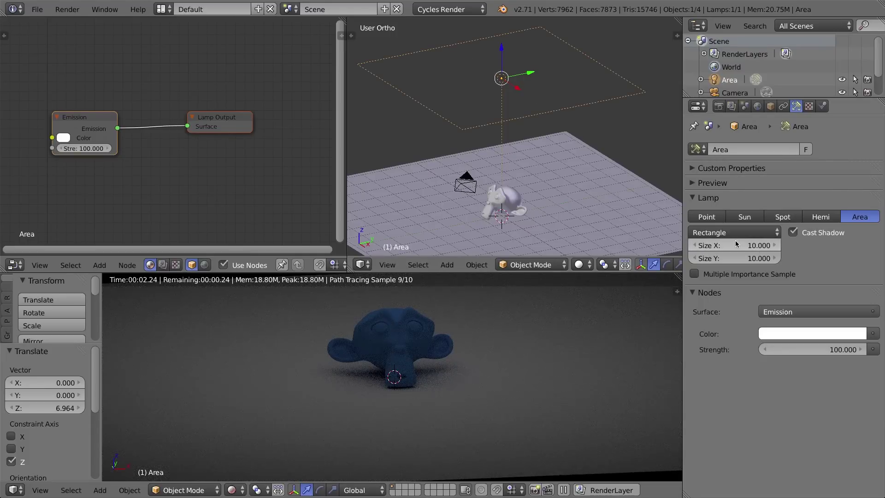
Set the rectangular area lamp's Size X to 5
{"action": "left_click", "coordinate": [735, 244]}
{"action": "type", "text": "5"}
{"action": "key", "text": "Return"}
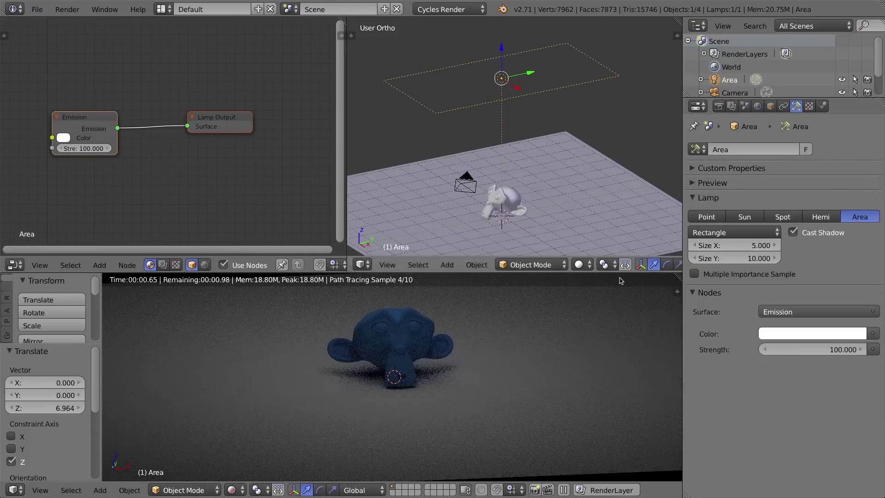
Switch the area lamp's shape back to Square and set its size to 10
{"action": "left_click", "coordinate": [725, 232]}
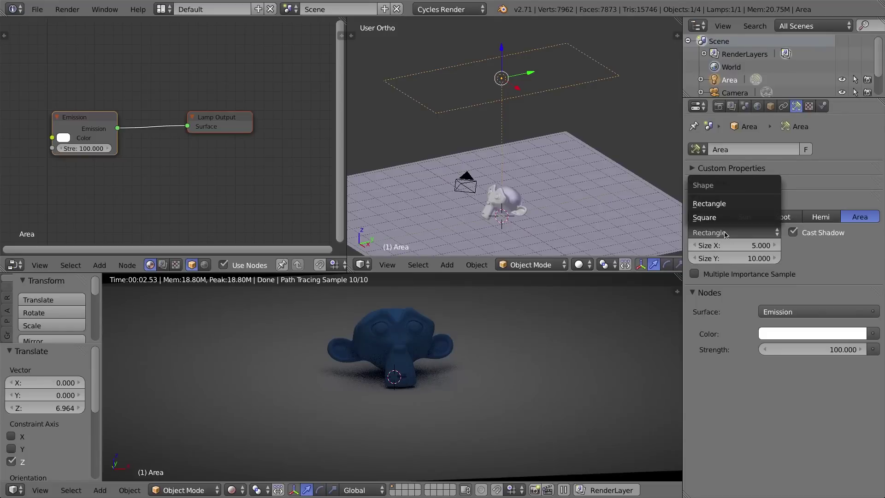
{"action": "left_click", "coordinate": [723, 221]}
{"action": "left_click", "coordinate": [726, 246]}
{"action": "type", "text": "10"}
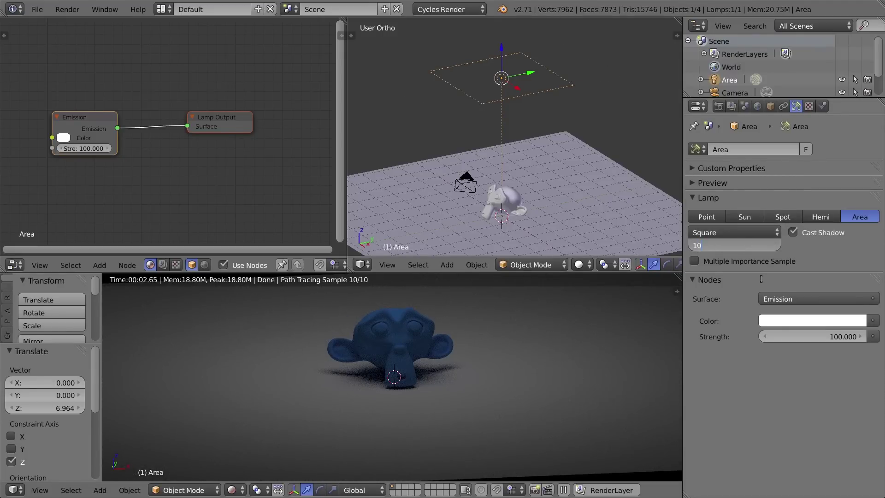
{"action": "key", "text": "Return"}
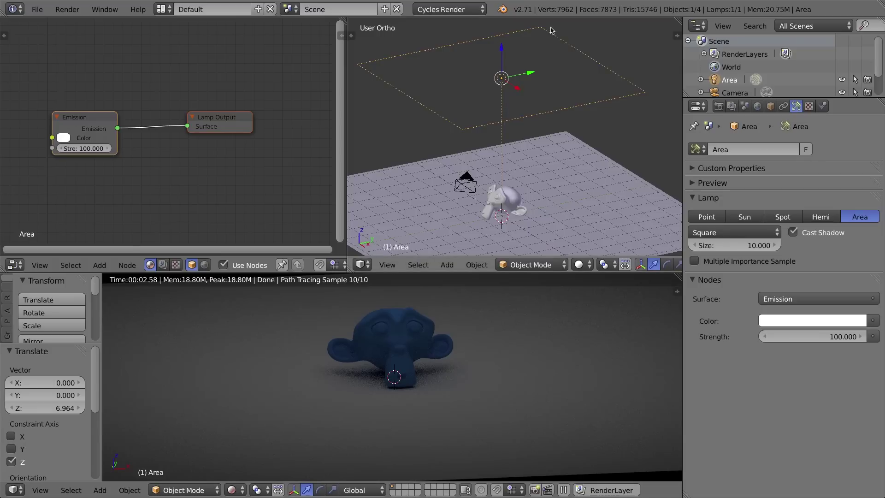
Reduce the square area lamp's size to 1
{"action": "left_click", "coordinate": [757, 246]}
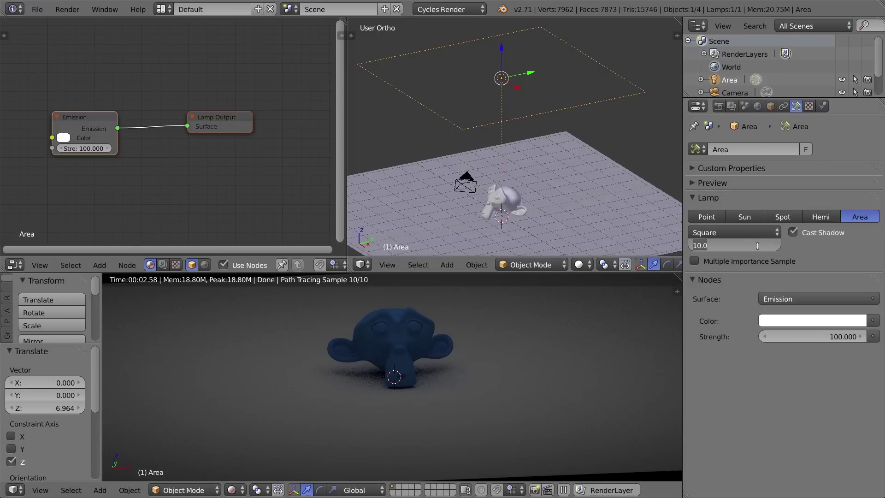
{"action": "type", "text": "1"}
{"action": "key", "text": "Return"}
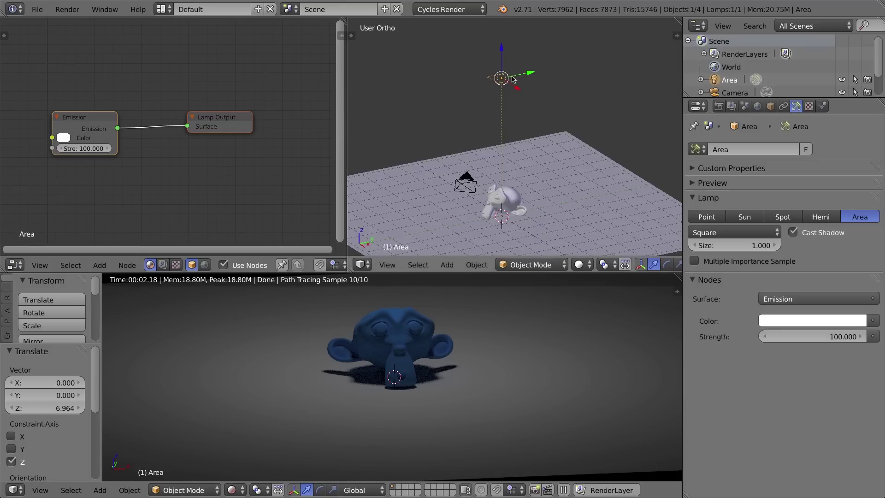
Raise the area lamp along Z by about 32 and 9 units, and lower it back near the plane, the last move about 4 units
{"action": "scroll", "coordinate": [511, 78], "scroll_direction": "down", "scroll_amount": 8}
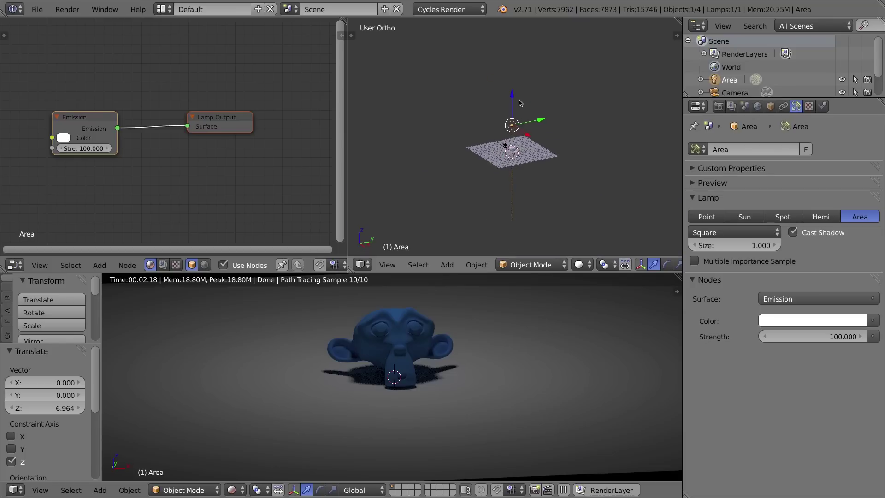
{"action": "left_click_drag", "start_coordinate": [516, 103], "coordinate": [523, 249]}
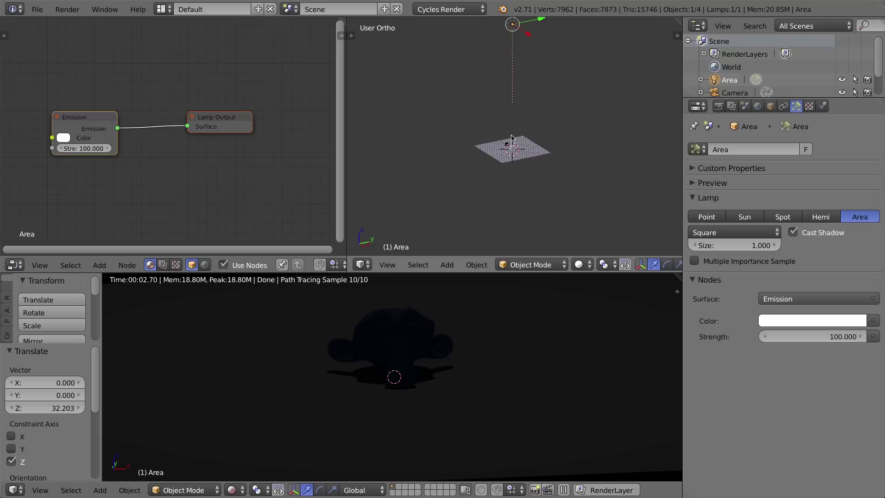
{"action": "middle_click_drag", "start_coordinate": [526, 58], "coordinate": [514, 115], "text": "shift"}
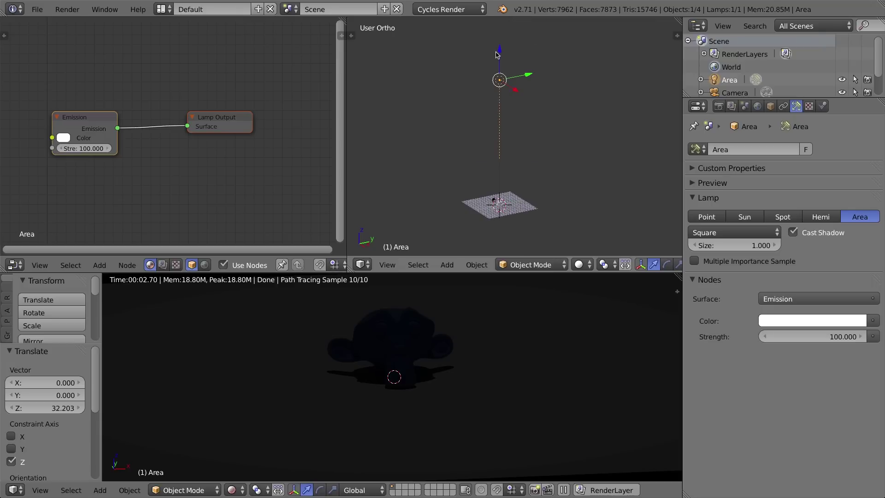
{"action": "left_click_drag", "start_coordinate": [500, 54], "coordinate": [504, 26]}
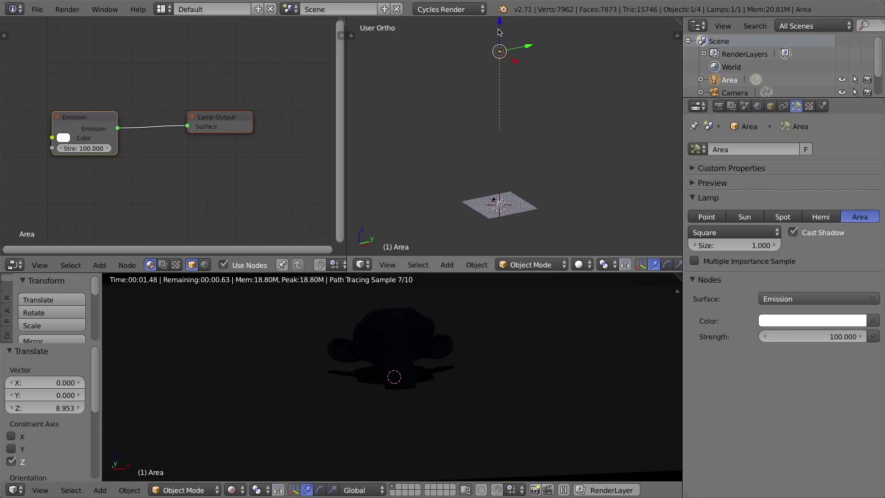
{"action": "left_click_drag", "start_coordinate": [502, 28], "coordinate": [502, 125]}
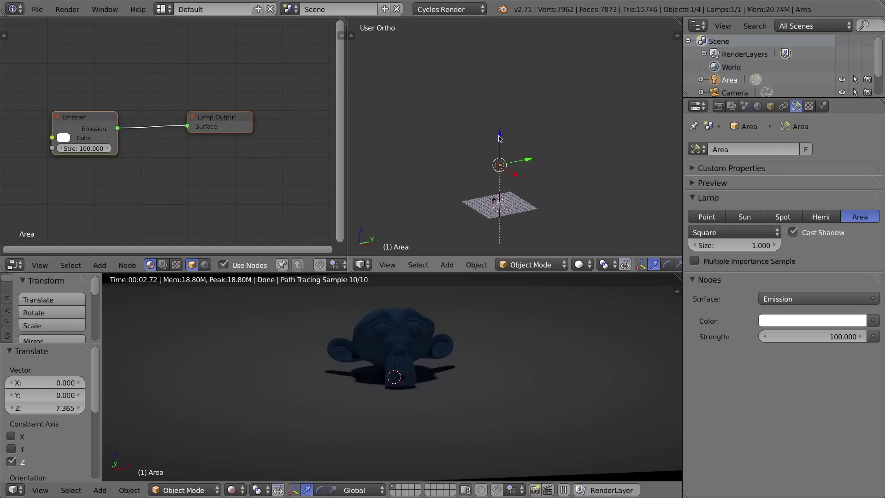
{"action": "left_click_drag", "start_coordinate": [500, 139], "coordinate": [500, 151]}
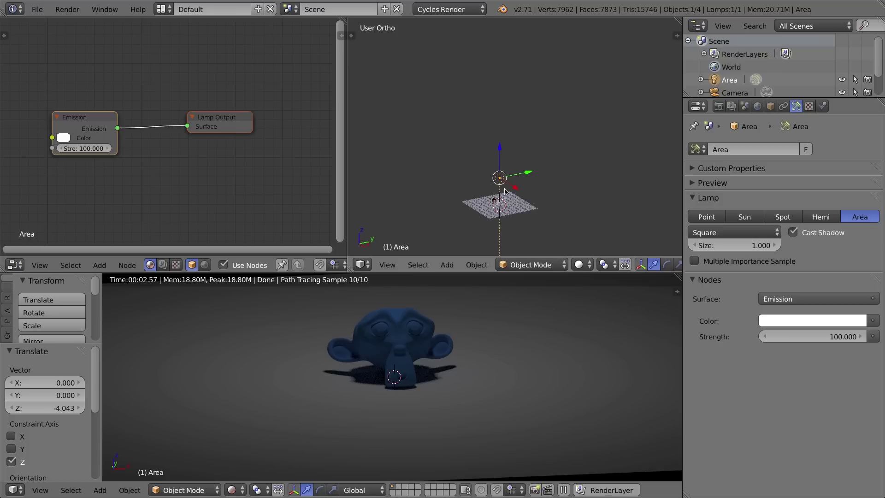
Move the area lamp's Emission node closer to the Lamp Output node to free space in front of it
{"action": "middle_click_drag", "start_coordinate": [100, 141], "coordinate": [139, 114]}
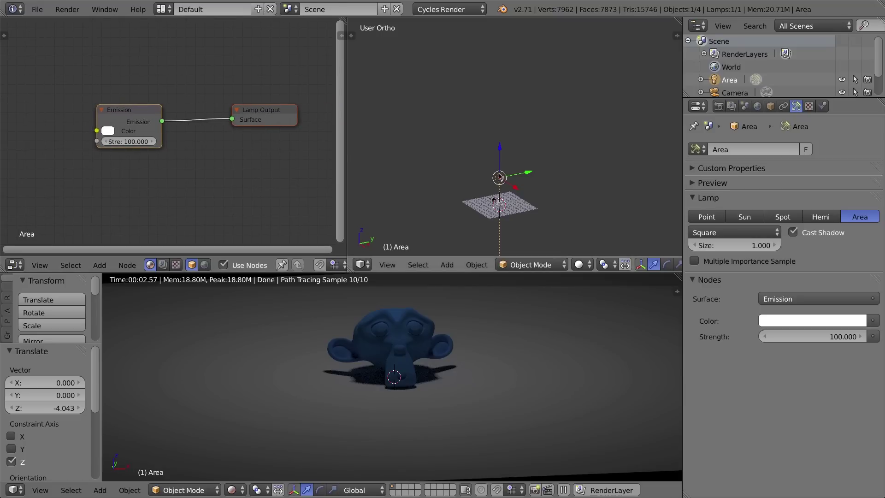
{"action": "left_click_drag", "start_coordinate": [147, 112], "coordinate": [185, 123]}
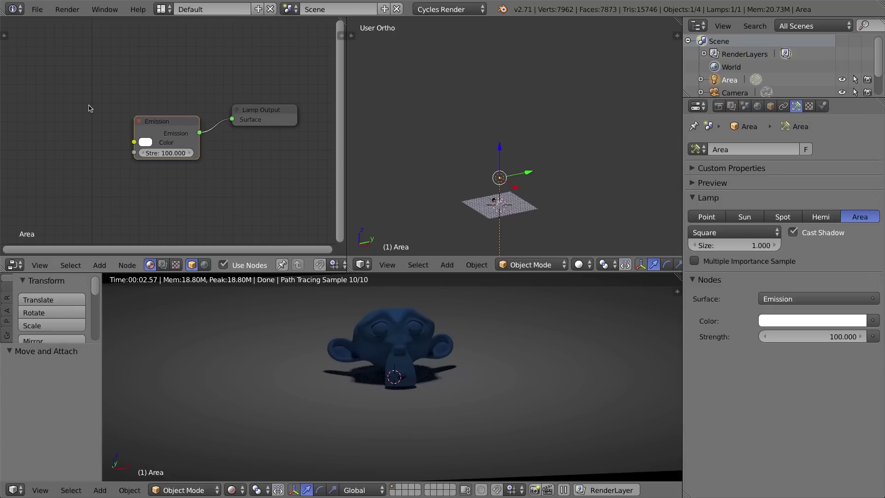
{"action": "key", "text": "shift+a"}
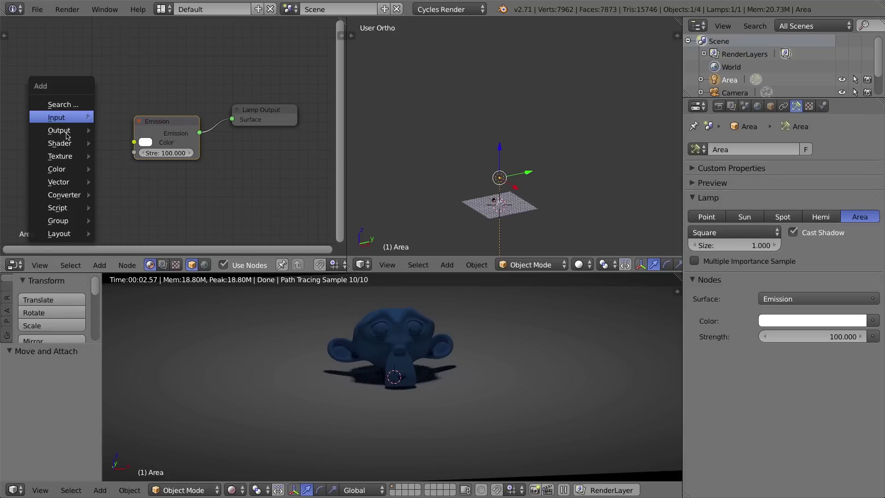
{"action": "mouse_move", "coordinate": [70, 167]}
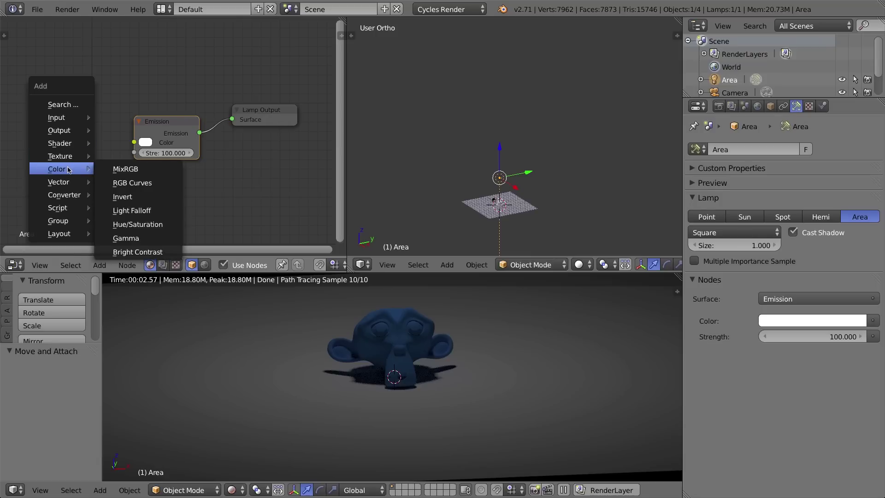
{"action": "left_click", "coordinate": [99, 265]}
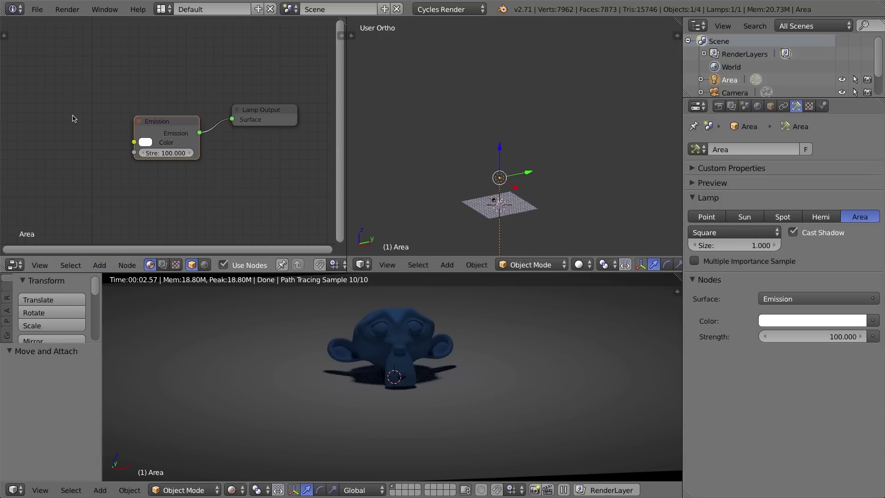
Add a Light Falloff node and place it in front of the Emission node
{"action": "key", "text": "shift+a"}
{"action": "mouse_move", "coordinate": [60, 181]}
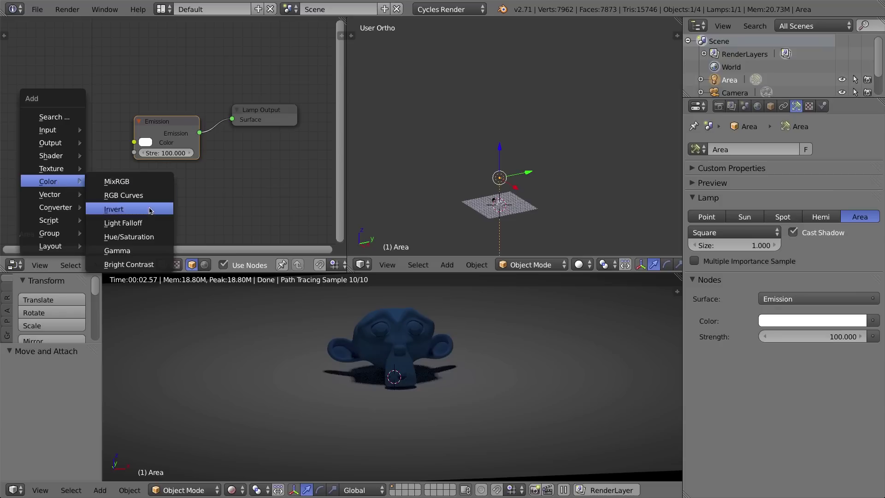
{"action": "left_click", "coordinate": [128, 223]}
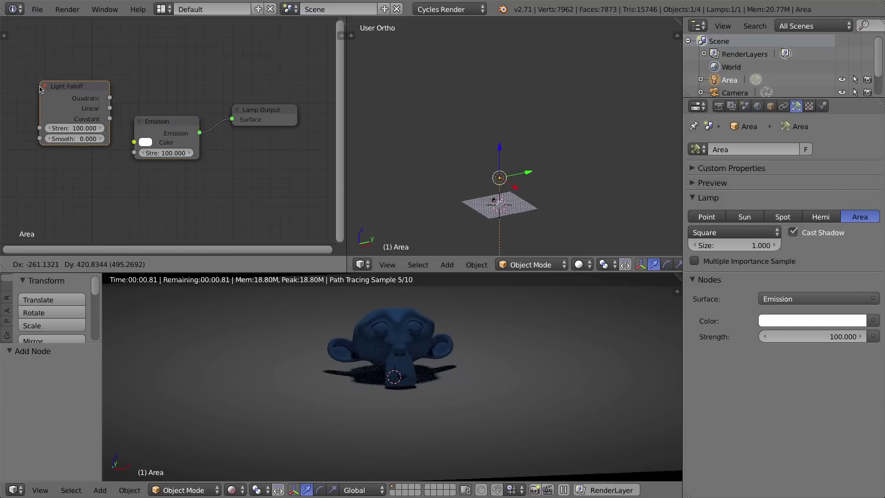
{"action": "left_click", "coordinate": [54, 190]}
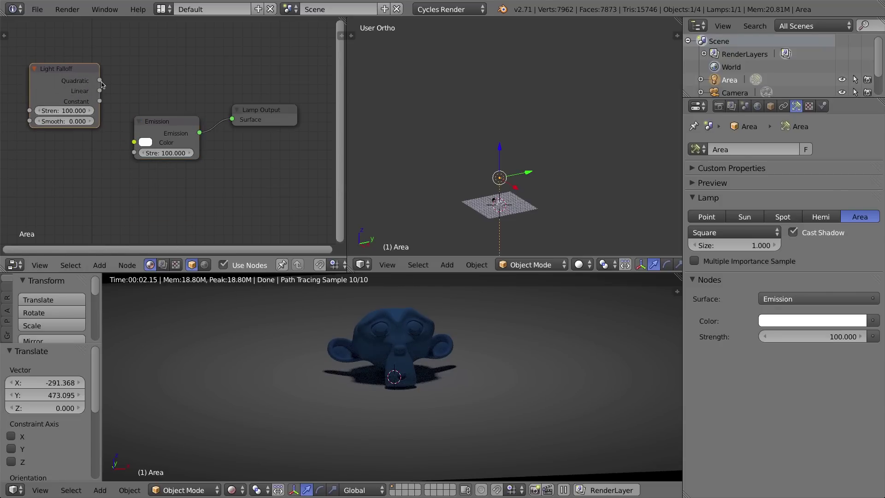
Link the Light Falloff's Quadratic output to the Emission Strength, cut the link to compare, and reconnect it
{"action": "left_click_drag", "start_coordinate": [100, 82], "coordinate": [135, 153]}
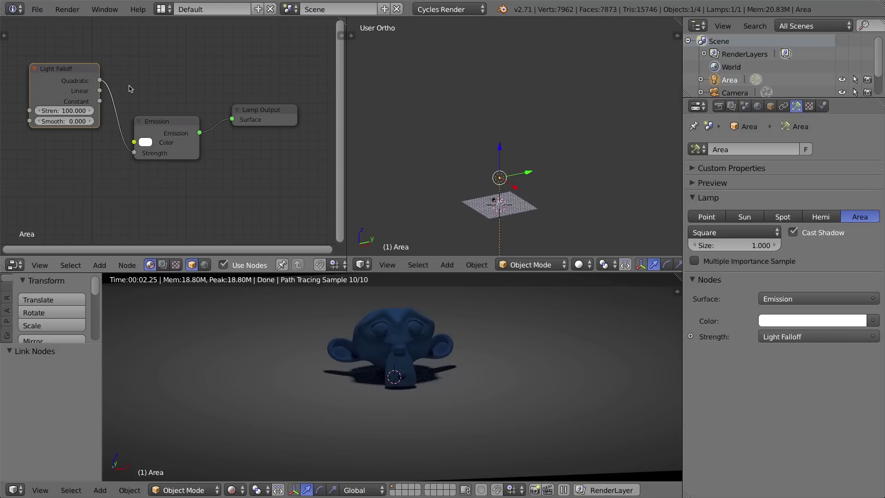
{"action": "right_click_drag", "start_coordinate": [130, 87], "coordinate": [117, 112], "text": "ctrl"}
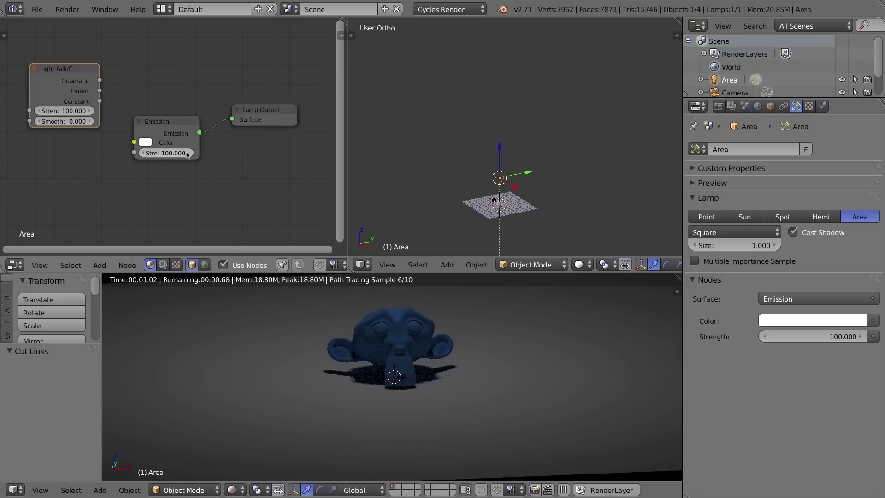
{"action": "left_click", "coordinate": [101, 80]}
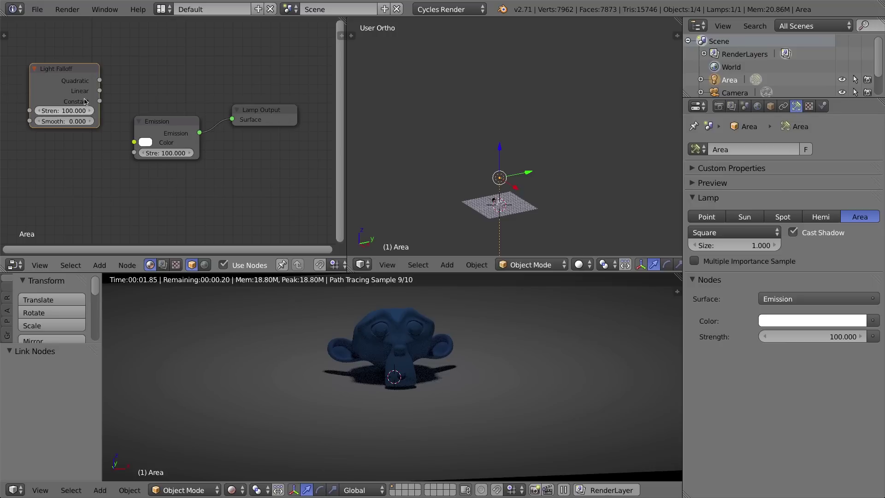
{"action": "left_click_drag", "start_coordinate": [100, 81], "coordinate": [134, 153]}
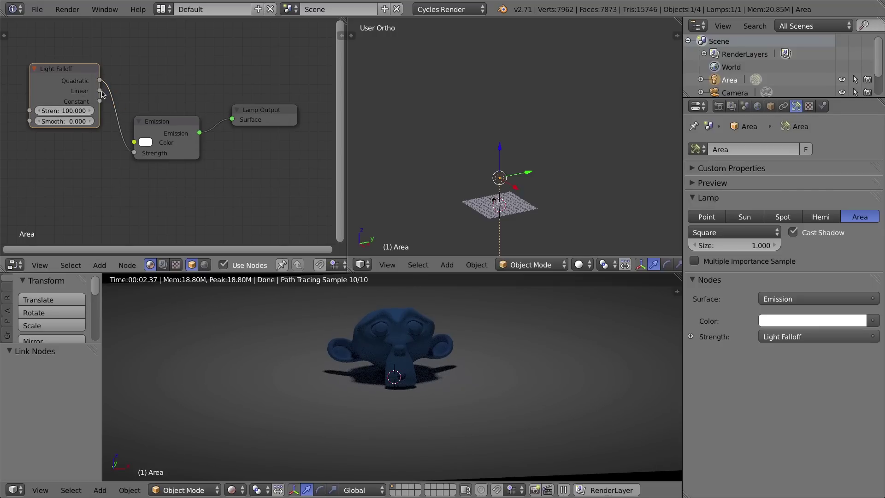
Feed the Emission Strength from the Light Falloff's Linear output instead of Quadratic
{"action": "left_click_drag", "start_coordinate": [100, 92], "coordinate": [134, 153]}
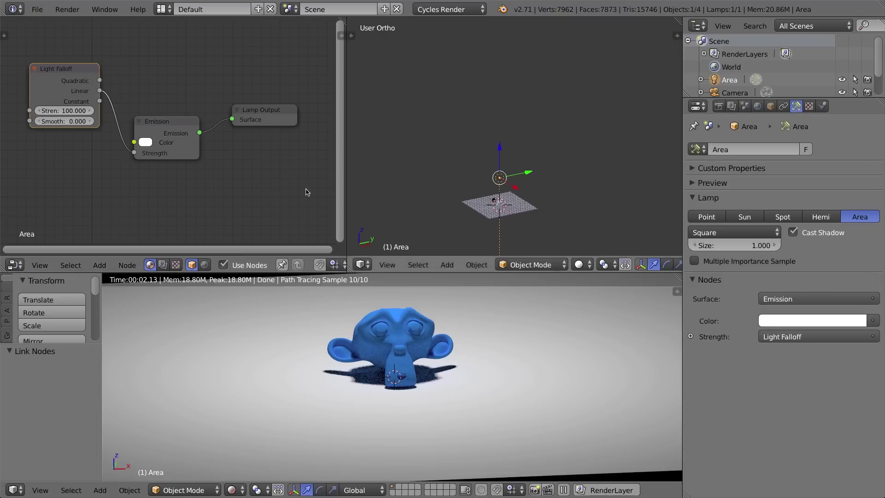
{"action": "scroll", "coordinate": [484, 168], "scroll_direction": "up", "scroll_amount": 3}
{"action": "middle_click_drag", "start_coordinate": [496, 201], "coordinate": [494, 98], "text": "shift"}
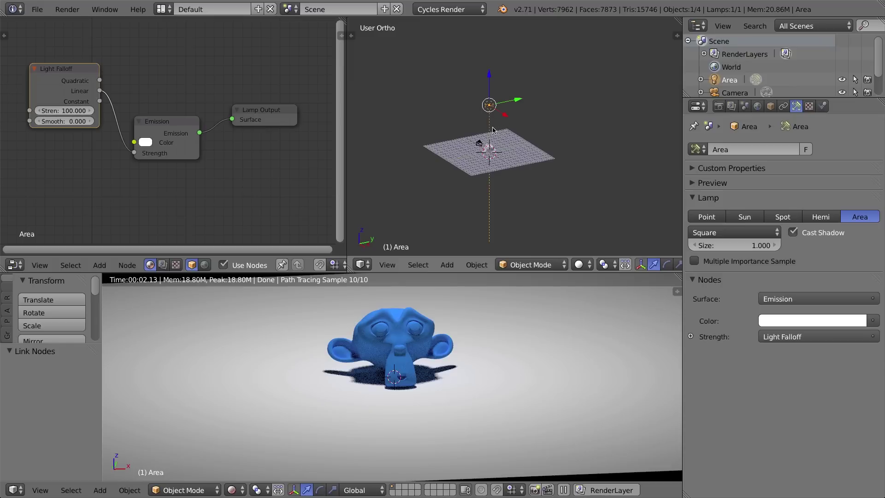
{"action": "scroll", "coordinate": [483, 100], "scroll_direction": "up", "scroll_amount": 3}
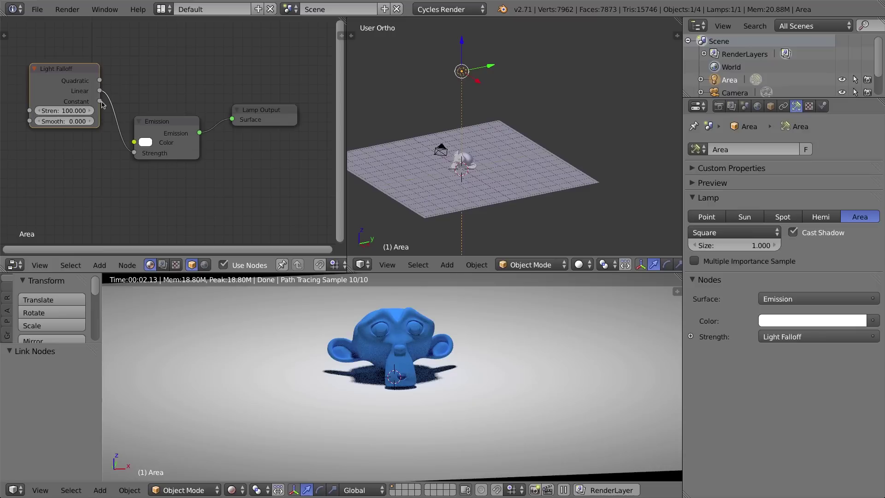
Feed the Emission Strength from the Light Falloff's Constant output and raise the area lamp about 0.56 units along Z
{"action": "left_click_drag", "start_coordinate": [100, 102], "coordinate": [134, 152]}
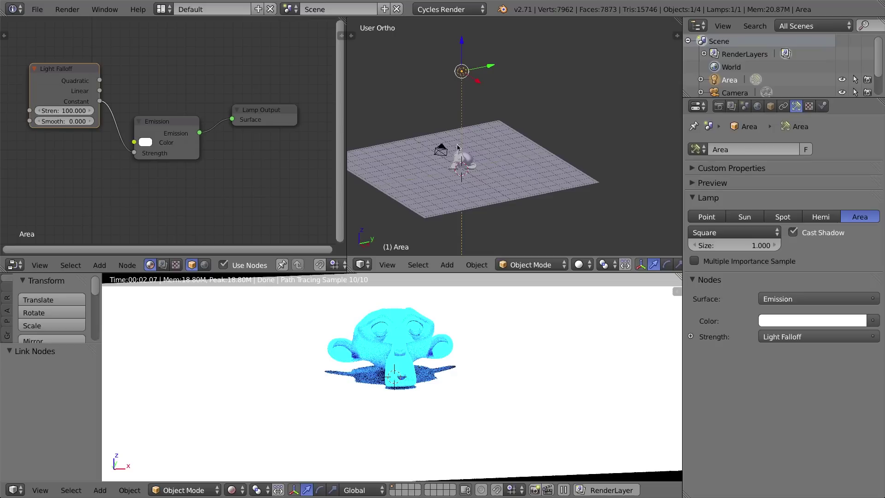
{"action": "left_click_drag", "start_coordinate": [462, 45], "coordinate": [462, 39]}
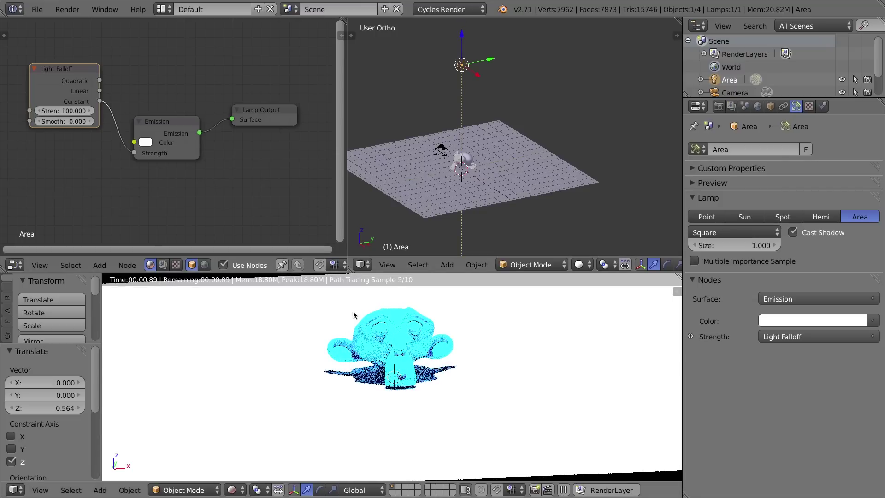
Set the Light Falloff node's Strength to 5, and increase it to 10
{"action": "left_click", "coordinate": [60, 111]}
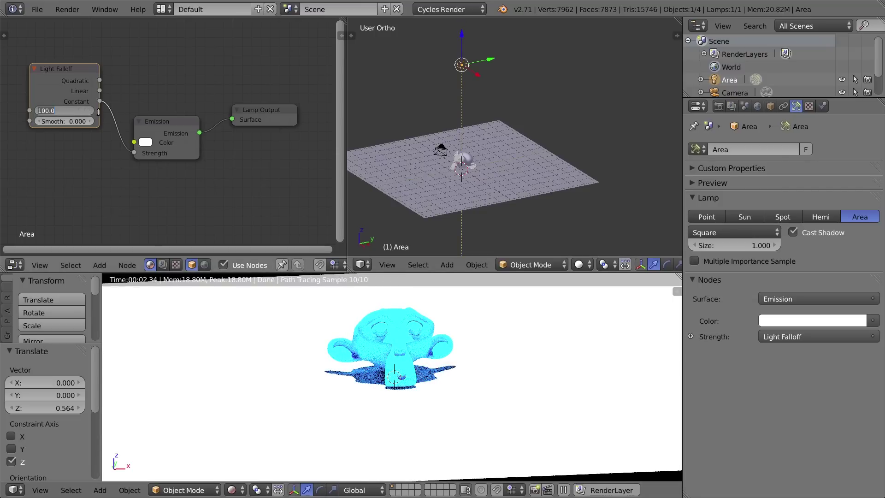
{"action": "type", "text": "5"}
{"action": "key", "text": "Return"}
{"action": "left_click", "coordinate": [66, 111]}
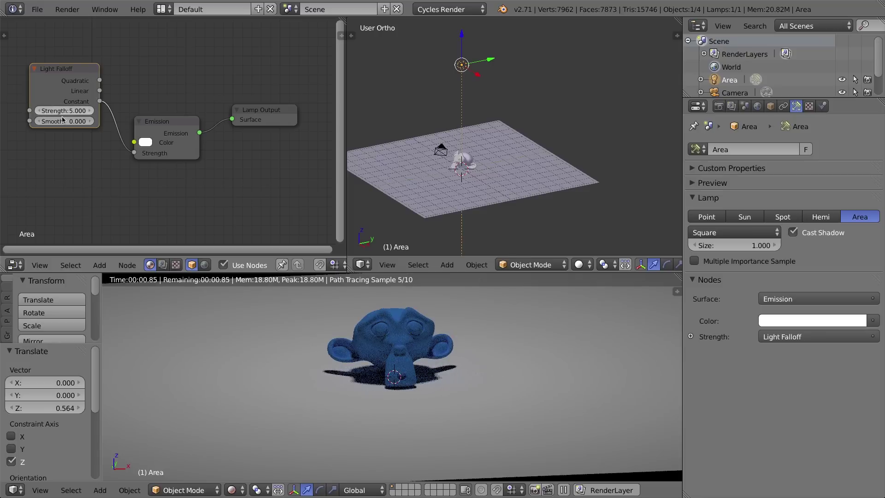
{"action": "type", "text": "10"}
{"action": "key", "text": "Return"}
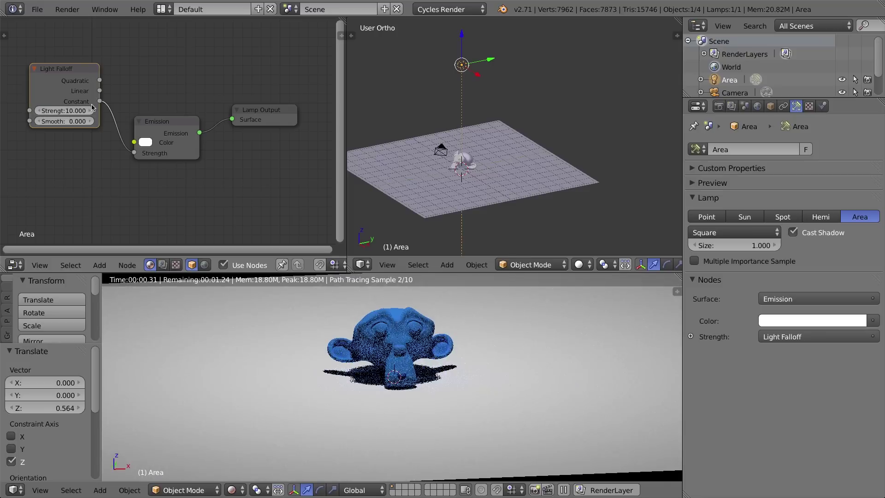
Raise the area lamp about 47 units along Z to test the Constant falloff, and lower it by about 45.5 units
{"action": "scroll", "coordinate": [482, 133], "scroll_direction": "down", "scroll_amount": 2}
{"action": "scroll", "coordinate": [482, 132], "scroll_direction": "down", "scroll_amount": 3}
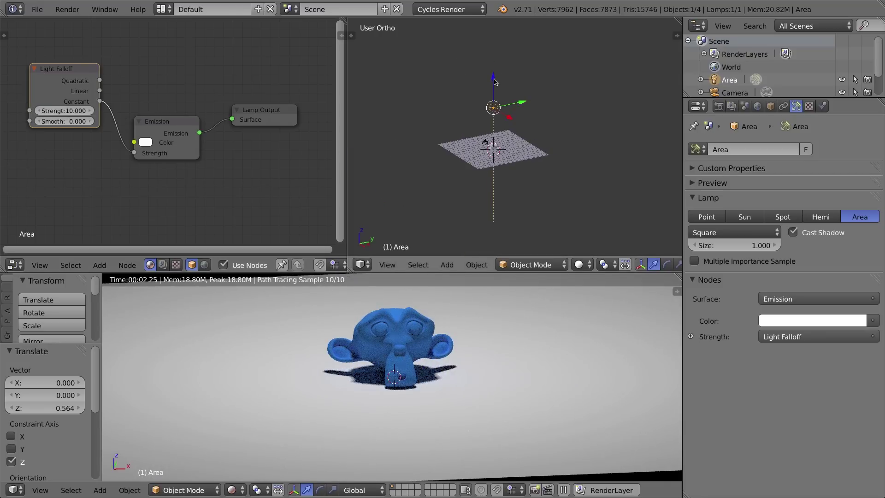
{"action": "key", "text": "g"}
{"action": "key", "text": "z"}
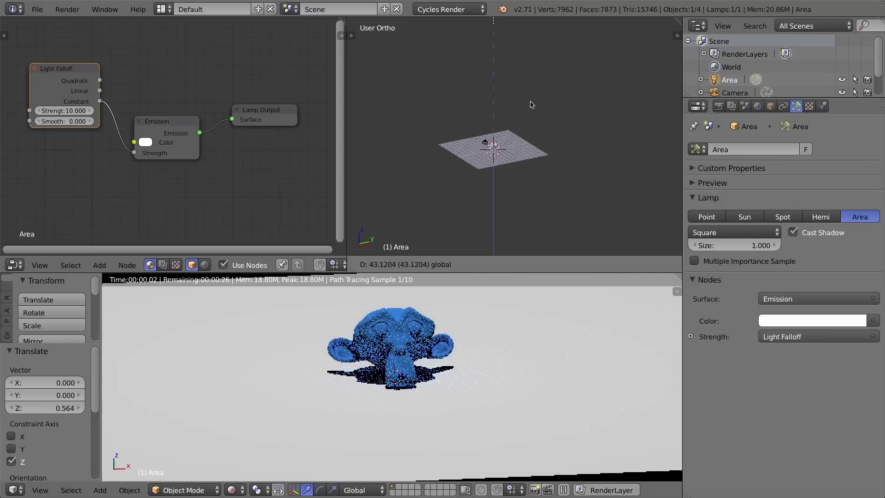
{"action": "left_click", "coordinate": [531, 102]}
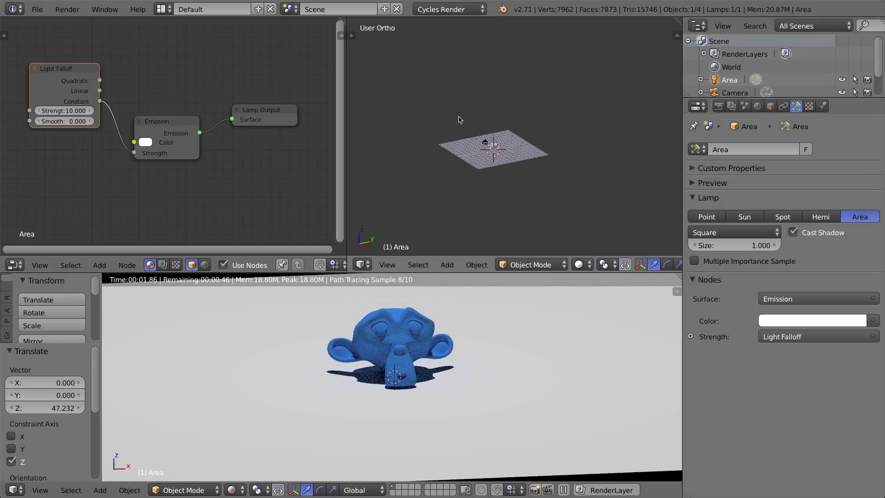
{"action": "scroll", "coordinate": [433, 196], "scroll_direction": "down", "scroll_amount": 5}
{"action": "left_click_drag", "start_coordinate": [510, 30], "coordinate": [510, 99]}
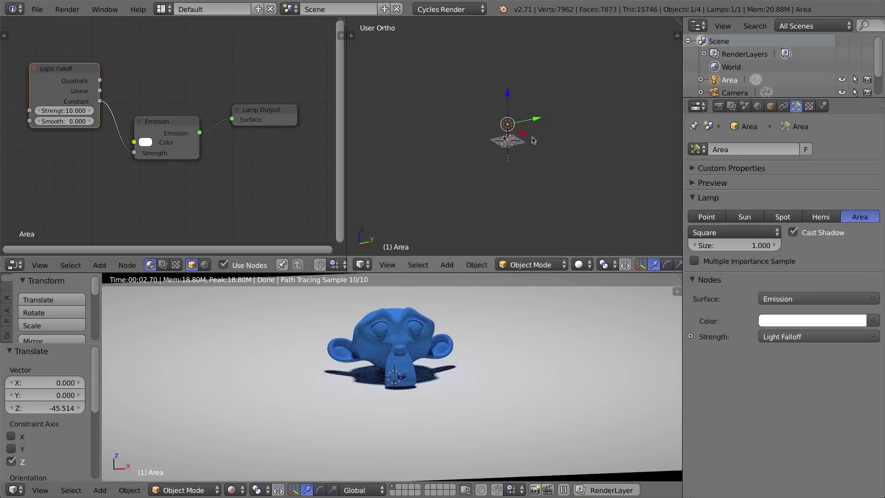
Set the square area lamp's size to 10 with the Constant falloff in use
{"action": "scroll", "coordinate": [599, 184], "scroll_direction": "up", "scroll_amount": 7}
{"action": "left_click", "coordinate": [757, 245]}
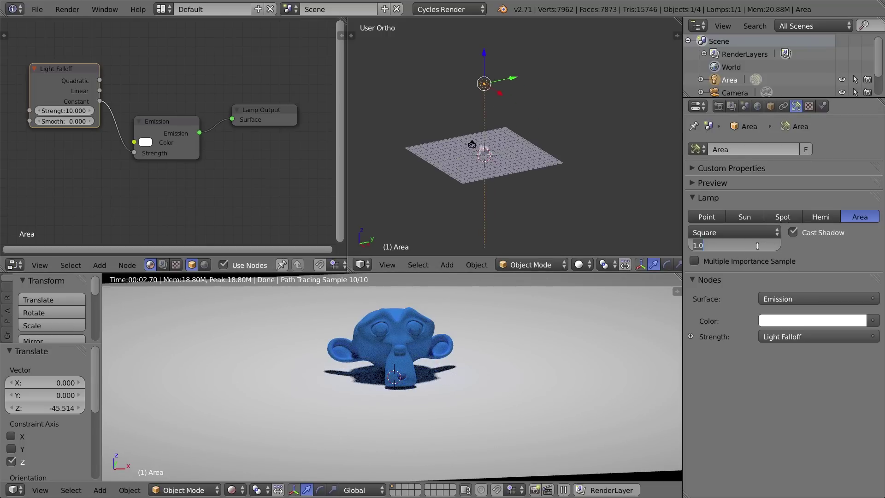
{"action": "type", "text": "10"}
{"action": "key", "text": "Return"}
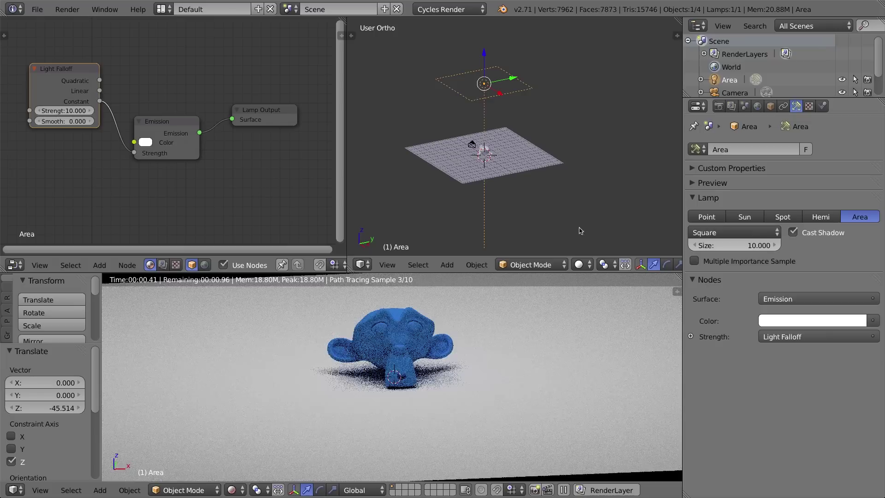
Try a size of 100 on the square area lamp and view its full outline around the plane
{"action": "left_click", "coordinate": [757, 246]}
{"action": "type", "text": "100"}
{"action": "key", "text": "Return"}
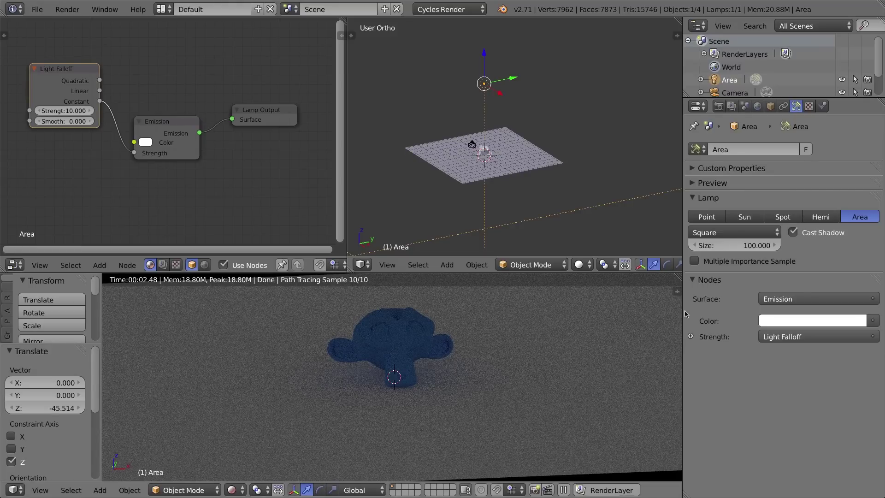
{"action": "scroll", "coordinate": [551, 174], "scroll_direction": "down", "scroll_amount": 4}
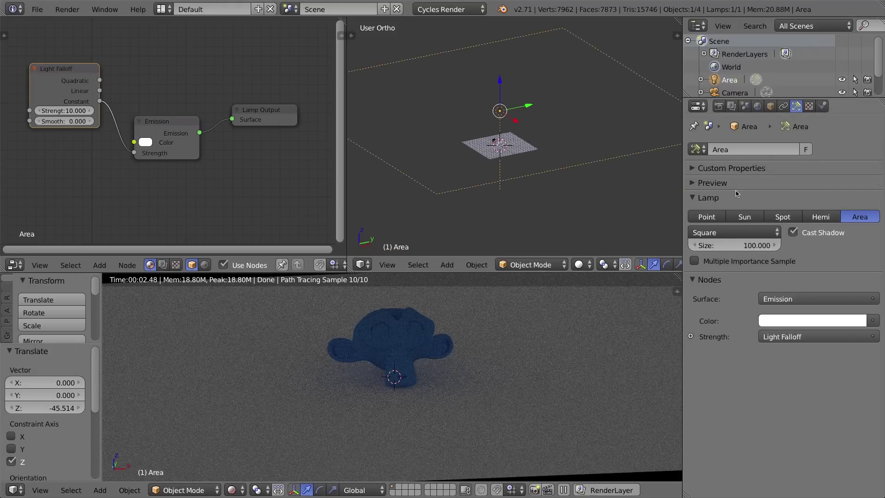
Bring the square area lamp's size back to 10
{"action": "left_click", "coordinate": [757, 246]}
{"action": "type", "text": "100.0"}
{"action": "key", "text": "Return"}
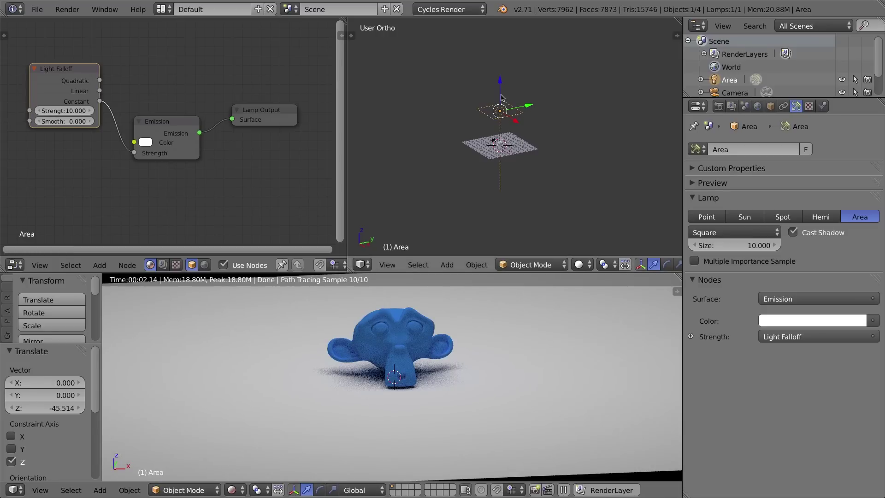
Raise the area lamp about 201 units along Z and set its size to 100
{"action": "scroll", "coordinate": [504, 94], "scroll_direction": "down", "scroll_amount": 8}
{"action": "left_click_drag", "start_coordinate": [513, 103], "coordinate": [533, 217]}
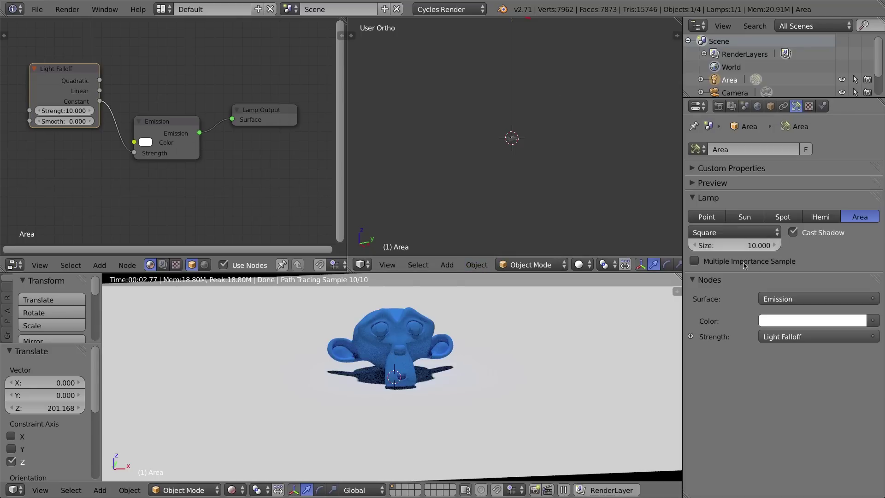
{"action": "left_click", "coordinate": [752, 245]}
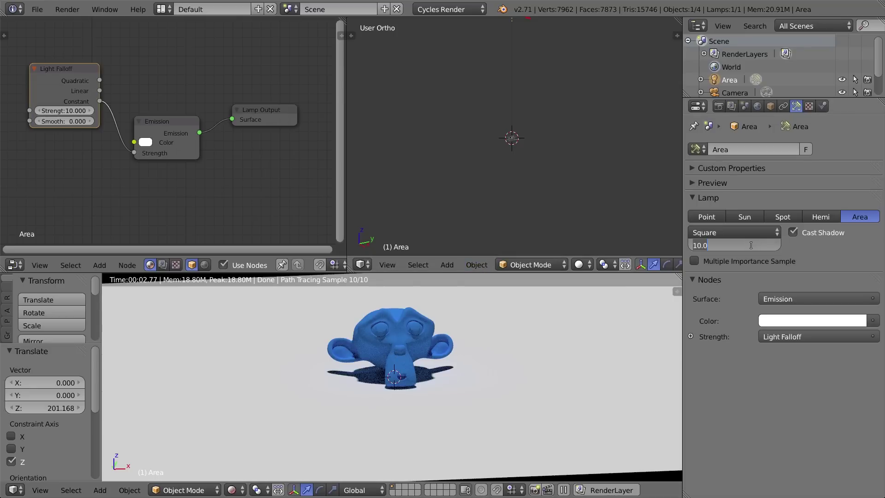
{"action": "type", "text": "100"}
{"action": "key", "text": "Return"}
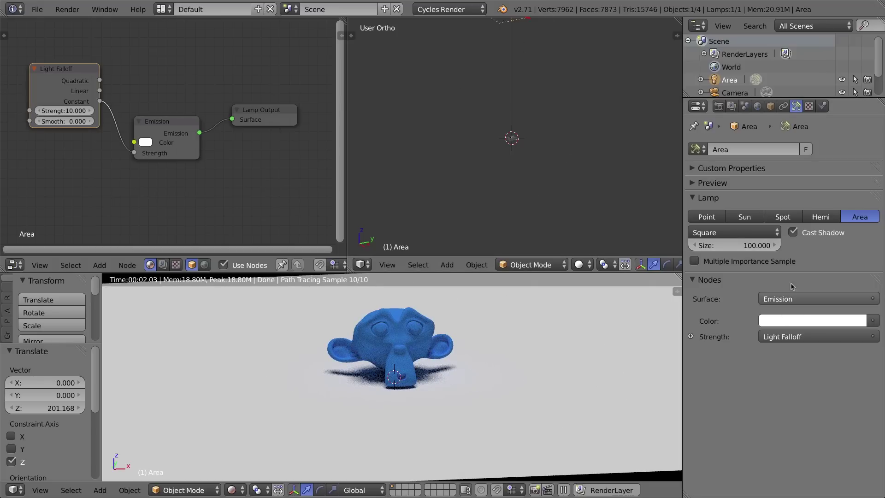
Enable Multiple Importance Sample on the area lamp and, after trying a size of 10000, set its size to 1000
{"action": "left_click", "coordinate": [694, 261]}
{"action": "left_click", "coordinate": [756, 245]}
{"action": "type", "text": "10000"}
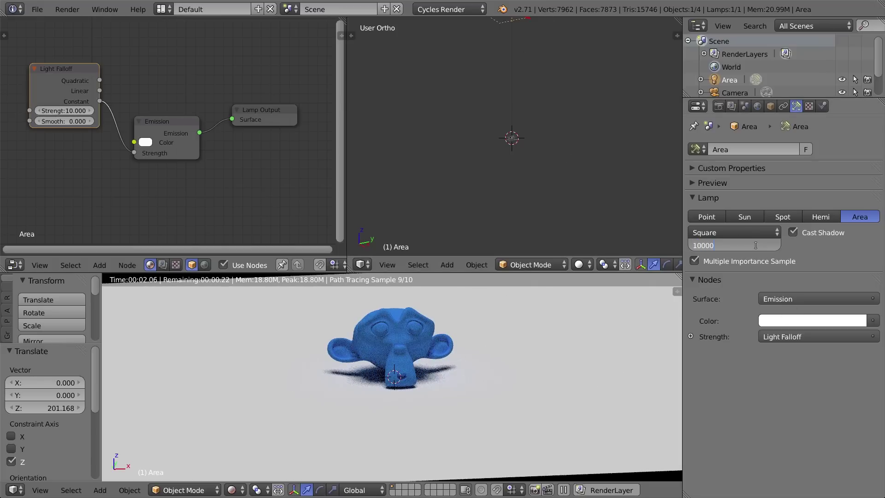
{"action": "key", "text": "Return"}
{"action": "left_click", "coordinate": [756, 245]}
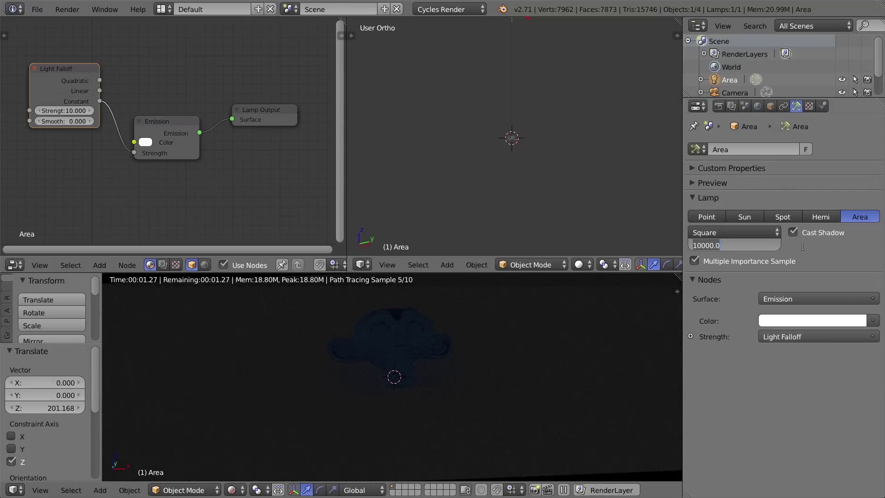
{"action": "type", "text": "1000"}
{"action": "key", "text": "Return"}
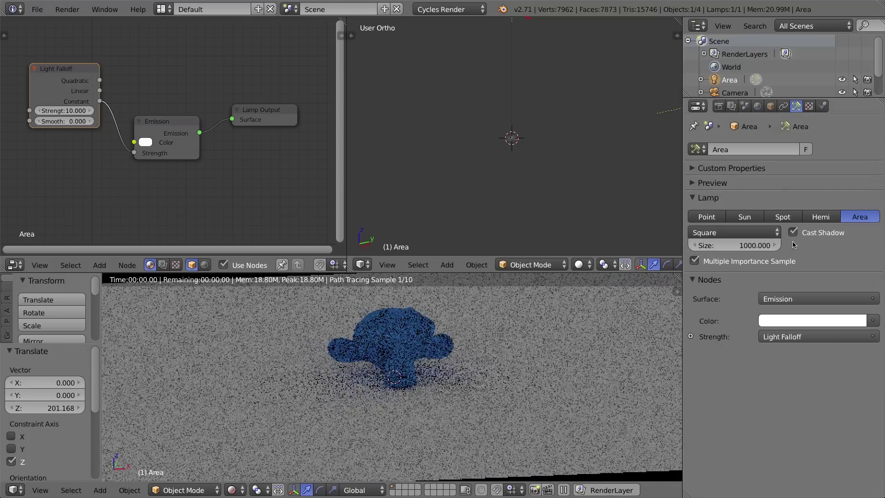
Set the Light Falloff strength to 36, render the still image and enlarge the lower area to view it
{"action": "left_click_drag", "start_coordinate": [68, 111], "coordinate": [108, 112]}
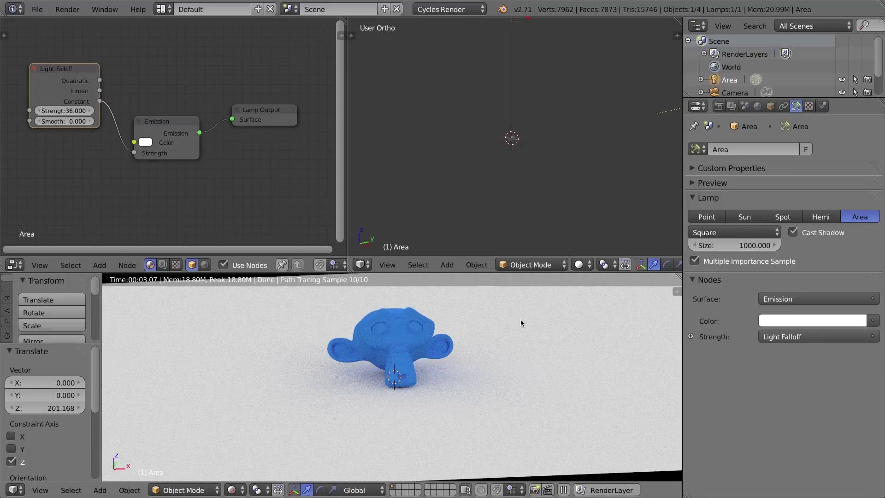
{"action": "left_click", "coordinate": [718, 107]}
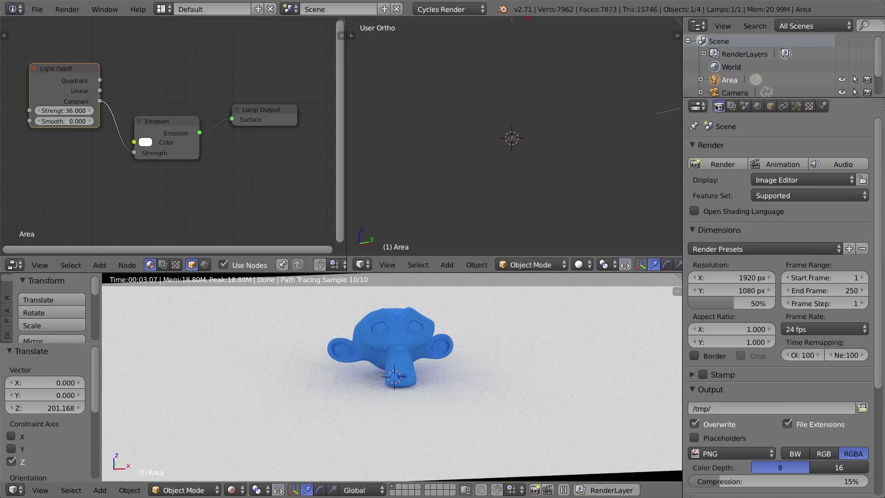
{"action": "left_click", "coordinate": [723, 164]}
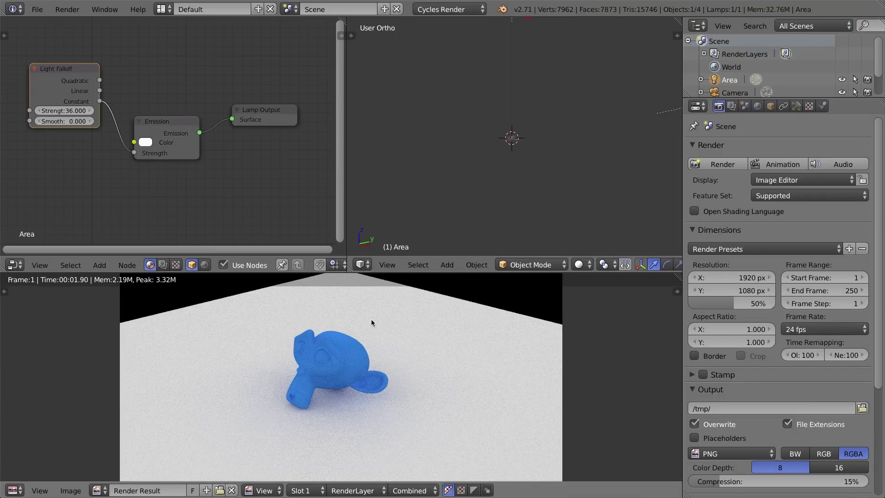
{"action": "left_click_drag", "start_coordinate": [334, 274], "coordinate": [412, 192]}
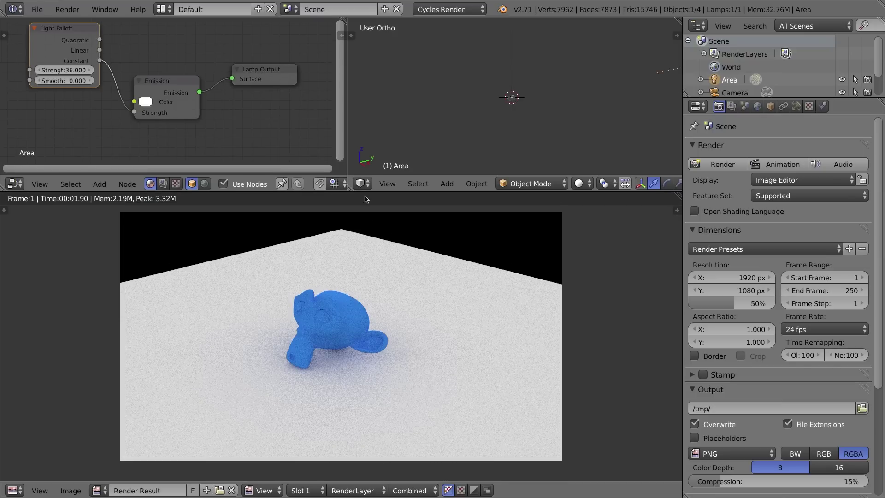
{"action": "key", "text": "Escape"}
Turn the rendered viewport behind the monkey head, render the image again to compare the angles, and close the result
{"action": "middle_click_drag", "start_coordinate": [351, 325], "coordinate": [359, 296]}
{"action": "right_click", "coordinate": [382, 272]}
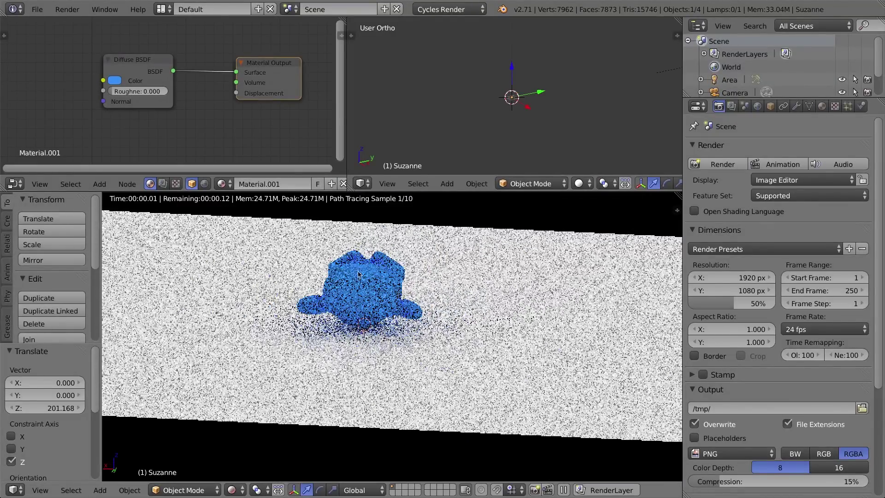
{"action": "key", "text": "F12"}
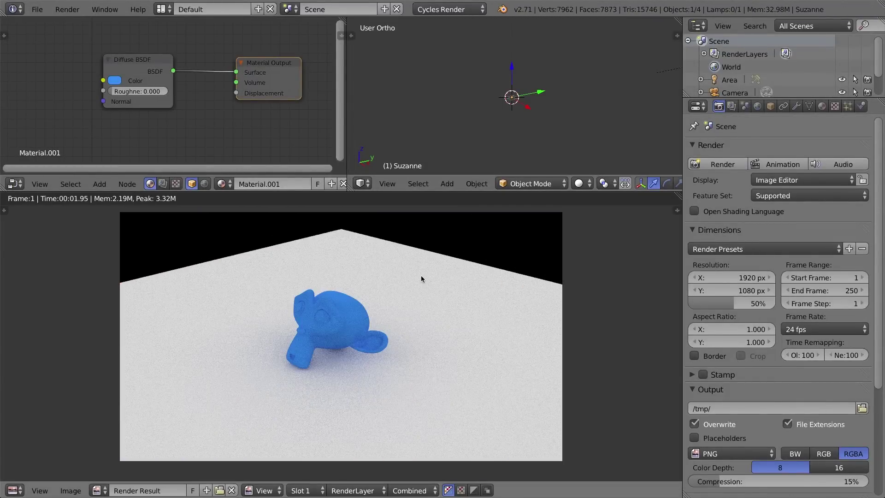
{"action": "key", "text": "Escape"}
Select the scene camera and switch the rendered viewport to the camera's view
{"action": "scroll", "coordinate": [499, 97], "scroll_direction": "up", "scroll_amount": 4}
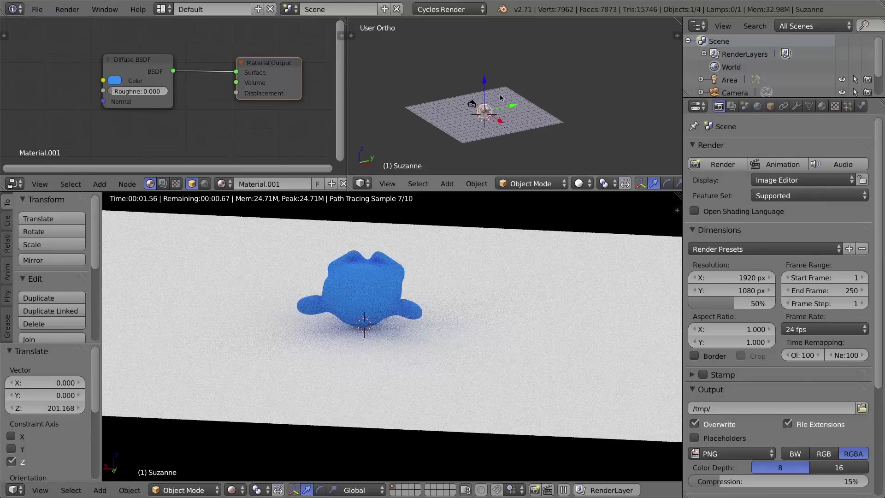
{"action": "right_click", "coordinate": [470, 105]}
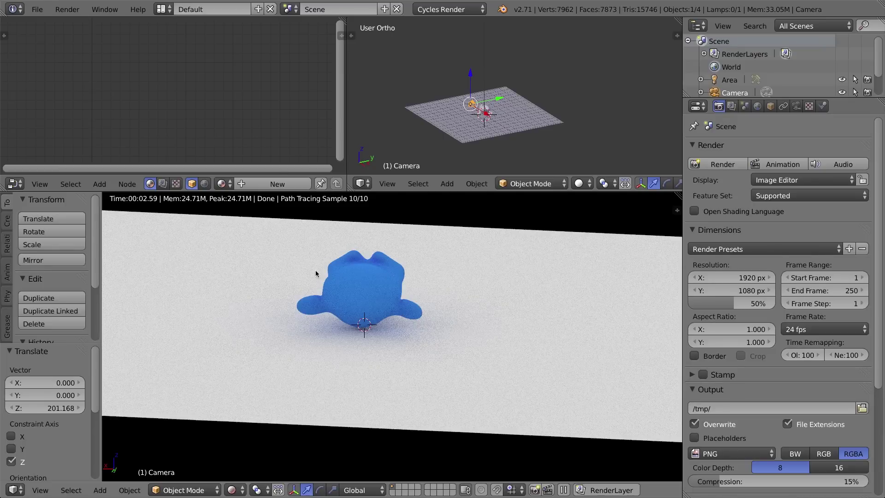
{"action": "key", "text": "KP_0"}
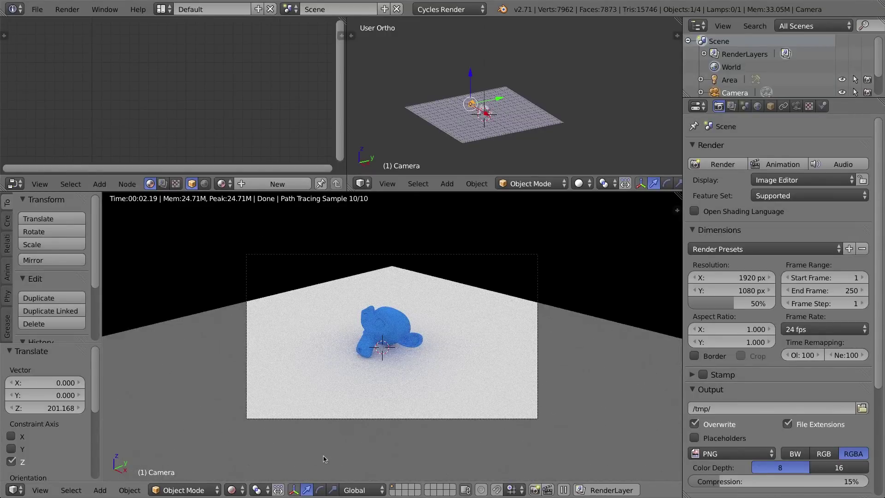
{"action": "key", "text": "KP_0"}
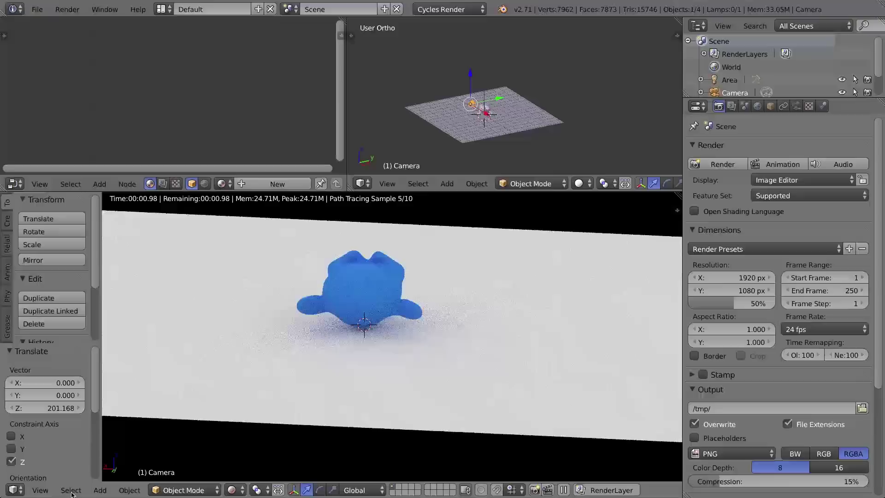
{"action": "left_click", "coordinate": [40, 490]}
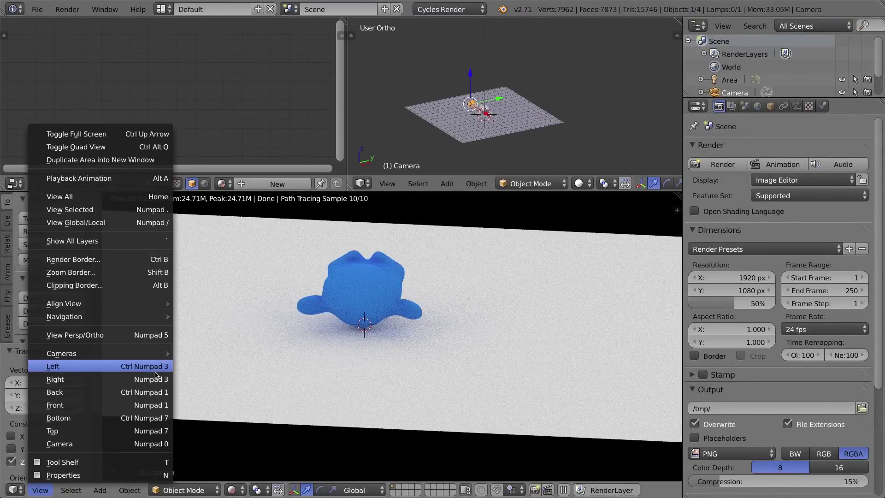
{"action": "left_click", "coordinate": [124, 445]}
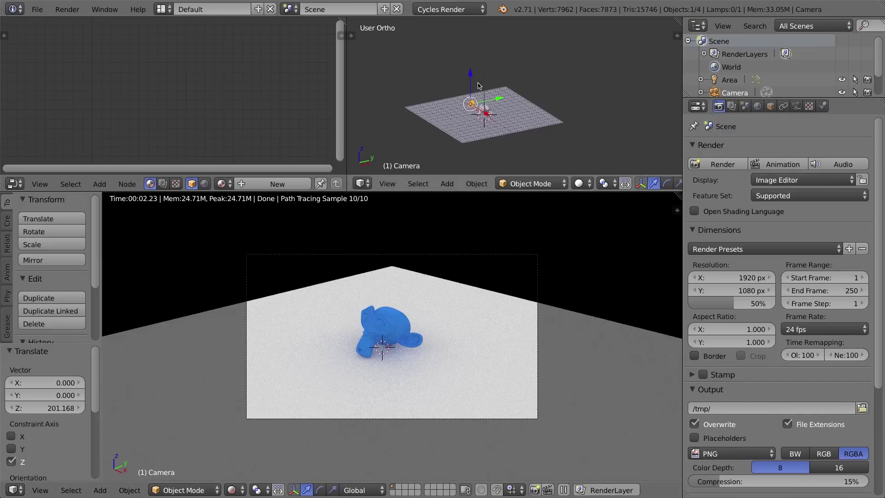
Move the camera by about -1.04 along Z and about -1.03 along Y while looking through it
{"action": "left_click_drag", "start_coordinate": [470, 75], "coordinate": [471, 83]}
{"action": "middle_click_drag", "start_coordinate": [514, 102], "coordinate": [496, 112]}
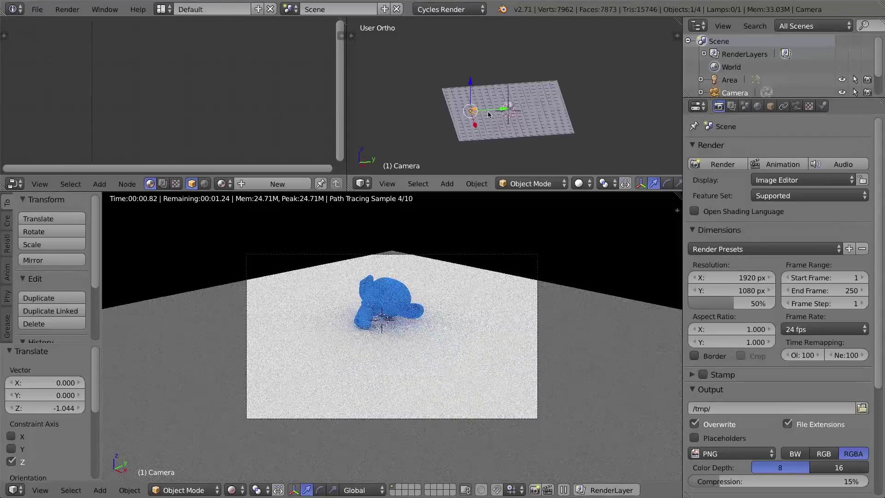
{"action": "mouse_move", "coordinate": [496, 110]}
{"action": "left_mouse_down"}
{"action": "mouse_move", "coordinate": [515, 111]}
{"action": "mouse_move", "coordinate": [504, 110]}
{"action": "left_mouse_up"}
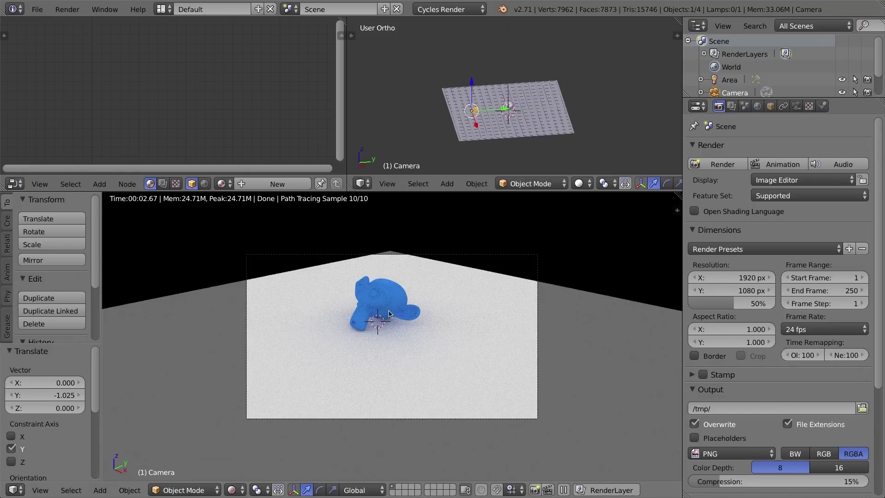
Leave the camera view to look around the plane freely, and return to the camera view
{"action": "key", "text": "KP_0"}
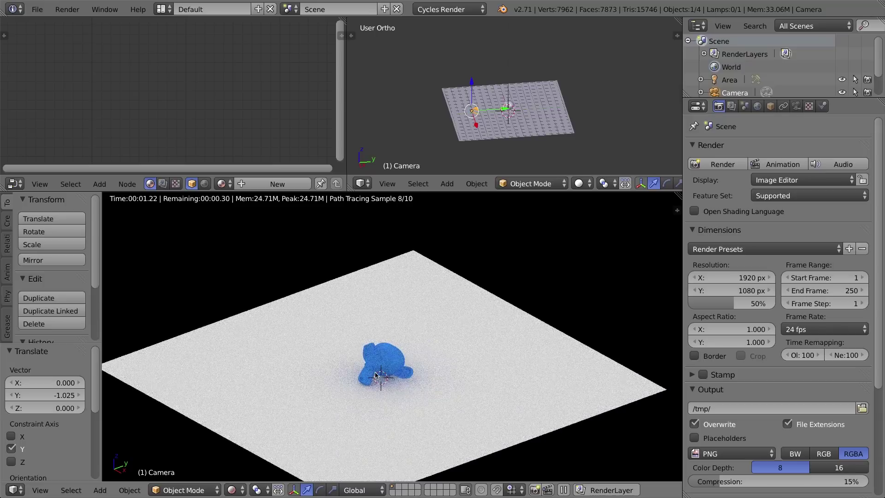
{"action": "key", "text": "KP_0"}
{"action": "middle_click_drag", "start_coordinate": [436, 307], "coordinate": [425, 348]}
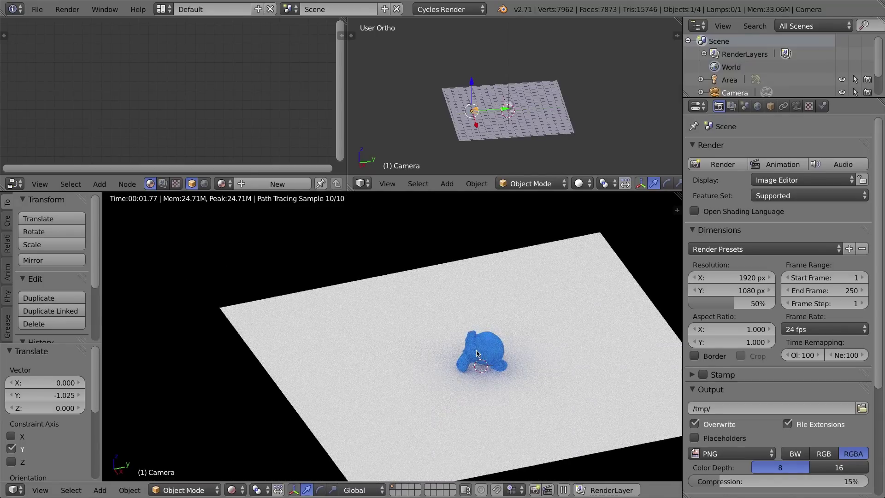
{"action": "key", "text": "KP_0"}
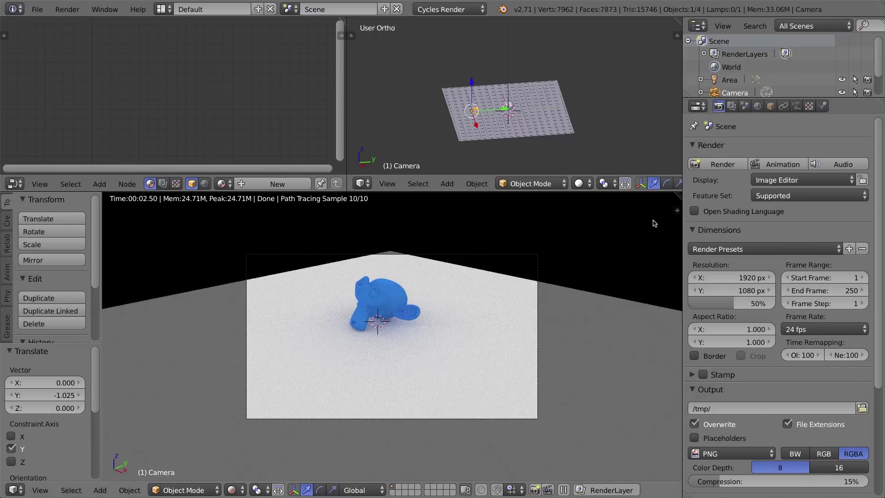
Show the rendered viewport's properties, widen them to read the full labels, and enable Lock Camera to View
{"action": "mouse_move", "coordinate": [677, 211]}
{"action": "left_mouse_down"}
{"action": "mouse_move", "coordinate": [571, 215]}
{"action": "mouse_move", "coordinate": [675, 211]}
{"action": "left_mouse_up"}
{"action": "key", "text": "n"}
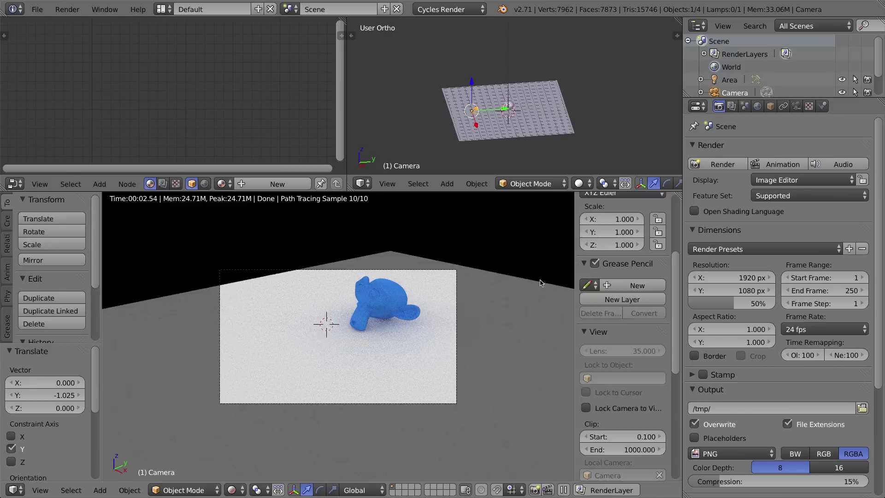
{"action": "key", "text": "n"}
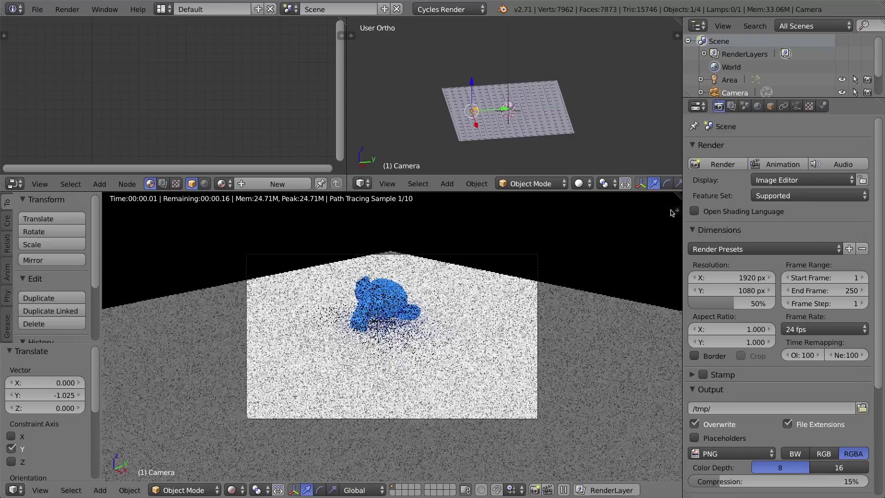
{"action": "key", "text": "n"}
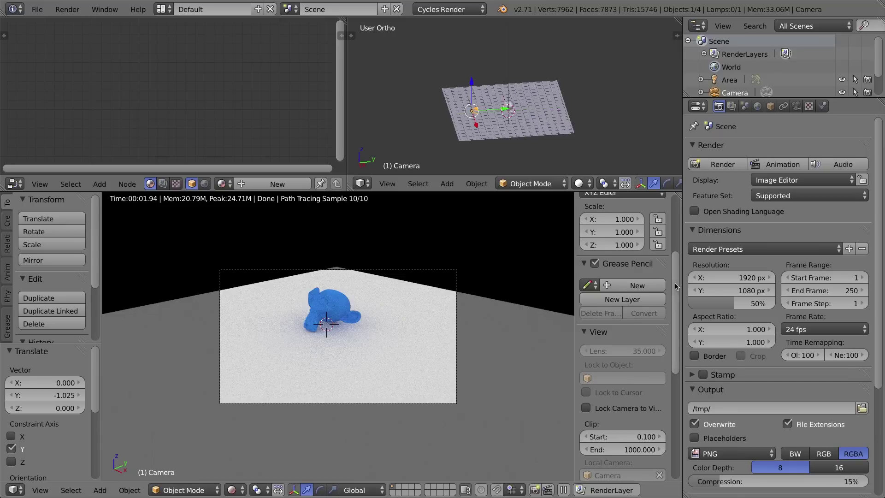
{"action": "scroll", "coordinate": [675, 283], "scroll_direction": "down", "scroll_amount": 6}
{"action": "scroll", "coordinate": [675, 290], "scroll_direction": "up", "scroll_amount": 5}
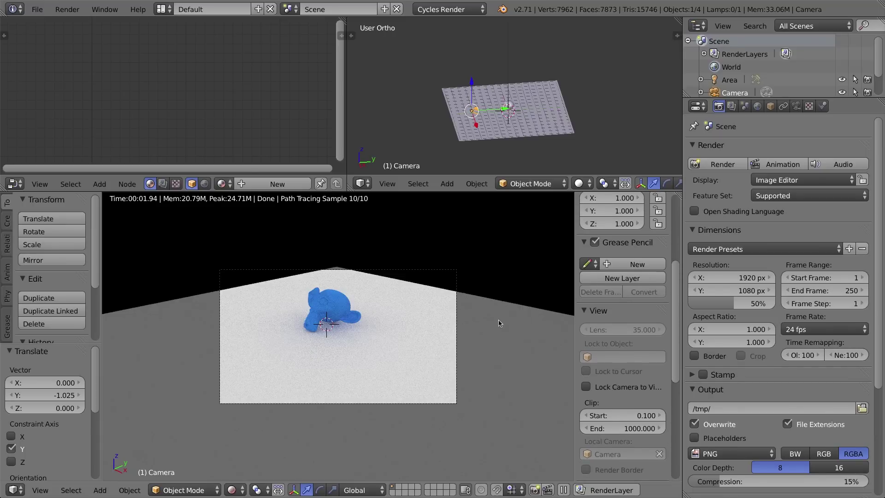
{"action": "left_click_drag", "start_coordinate": [573, 288], "coordinate": [490, 289]}
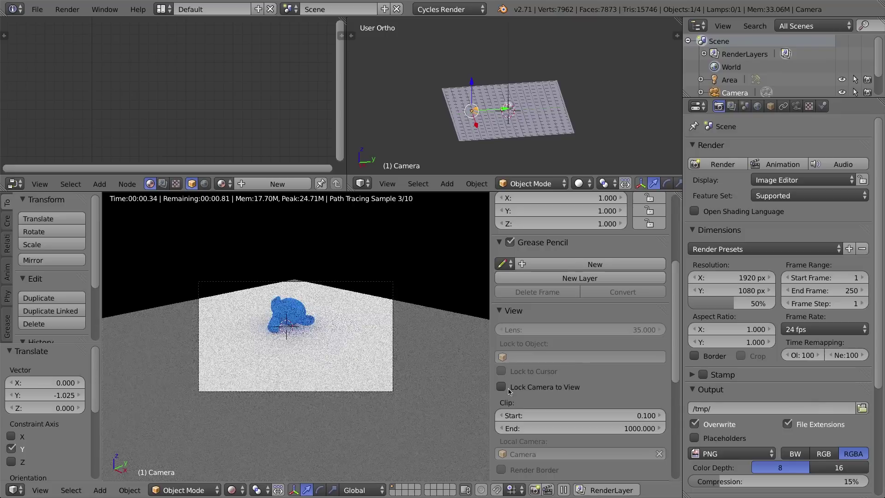
{"action": "left_click", "coordinate": [502, 388]}
Reframe the camera by panning and orbiting in its locked view, watching it up close in the other 3D view
{"action": "middle_click_drag", "start_coordinate": [337, 345], "coordinate": [332, 304], "text": "shift"}
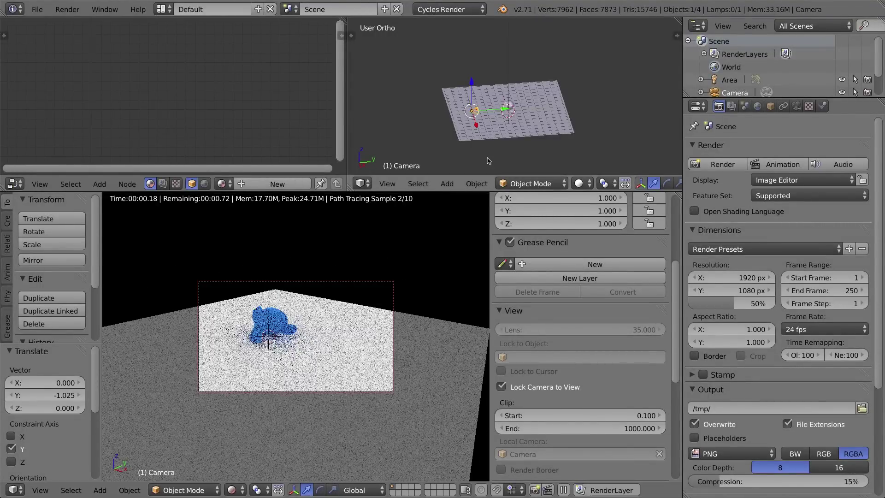
{"action": "scroll", "coordinate": [413, 158], "scroll_direction": "up", "scroll_amount": 5}
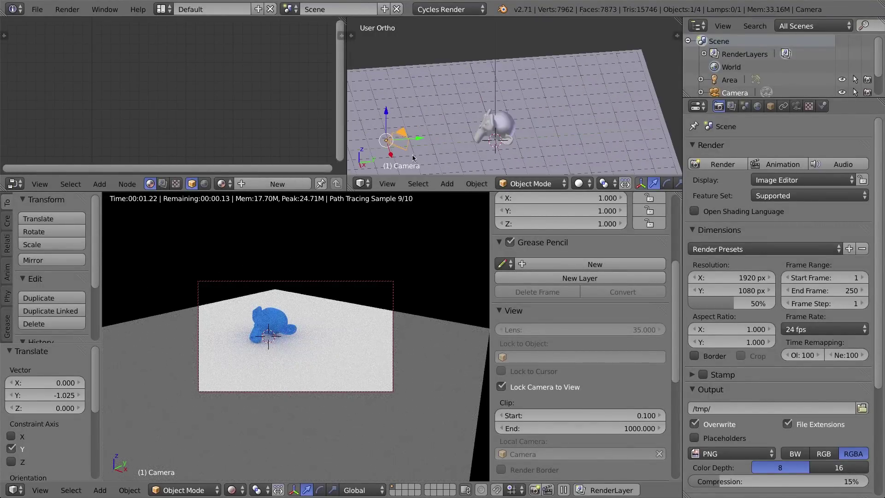
{"action": "middle_click_drag", "start_coordinate": [413, 157], "coordinate": [438, 130], "text": "shift"}
{"action": "middle_click_drag", "start_coordinate": [282, 316], "coordinate": [308, 345]}
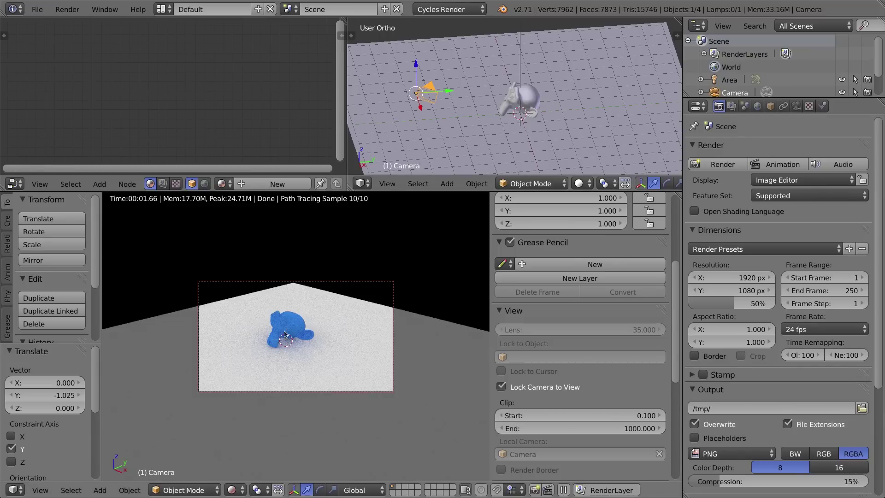
Select the monkey head and swing the locked camera around it to a lower, closer view of its face
{"action": "right_click", "coordinate": [284, 324]}
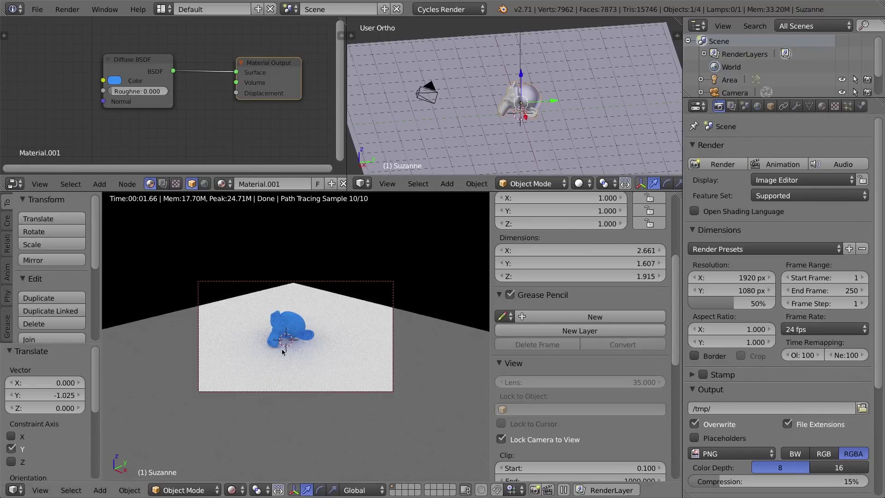
{"action": "middle_click_drag", "start_coordinate": [315, 344], "coordinate": [154, 328]}
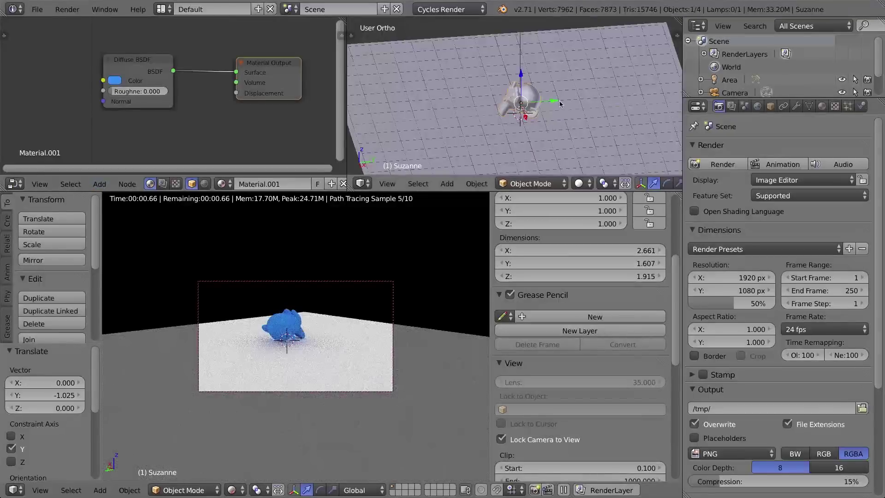
{"action": "scroll", "coordinate": [476, 96], "scroll_direction": "down", "scroll_amount": 5}
{"action": "middle_click_drag", "start_coordinate": [392, 277], "coordinate": [119, 310]}
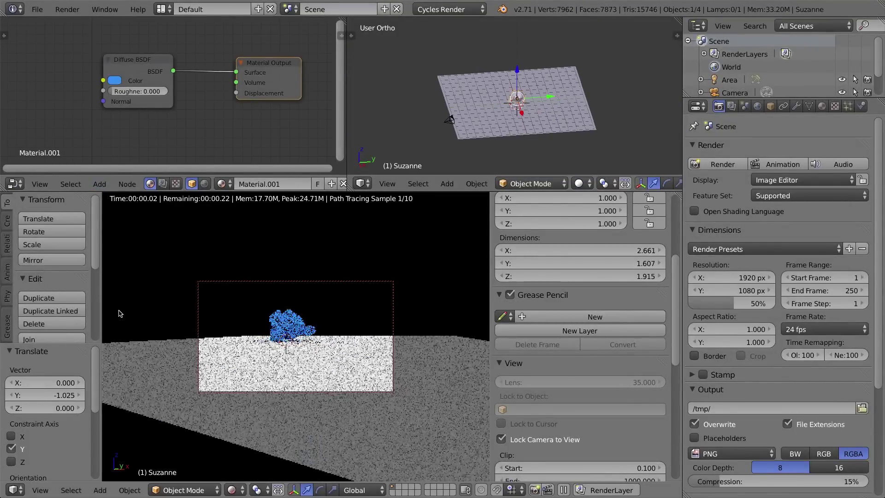
{"action": "middle_click_drag", "start_coordinate": [193, 325], "coordinate": [290, 320]}
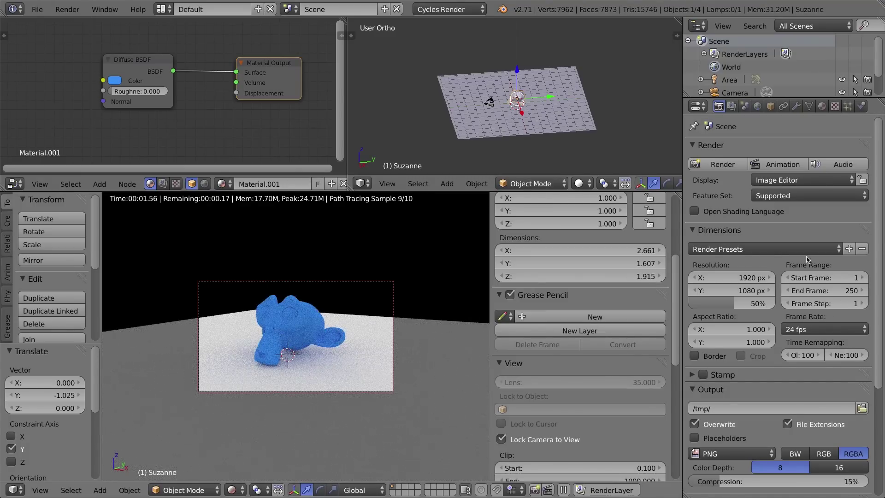
Render a still of the monkey head from the repositioned camera and return to the 3D view
{"action": "left_click", "coordinate": [720, 164]}
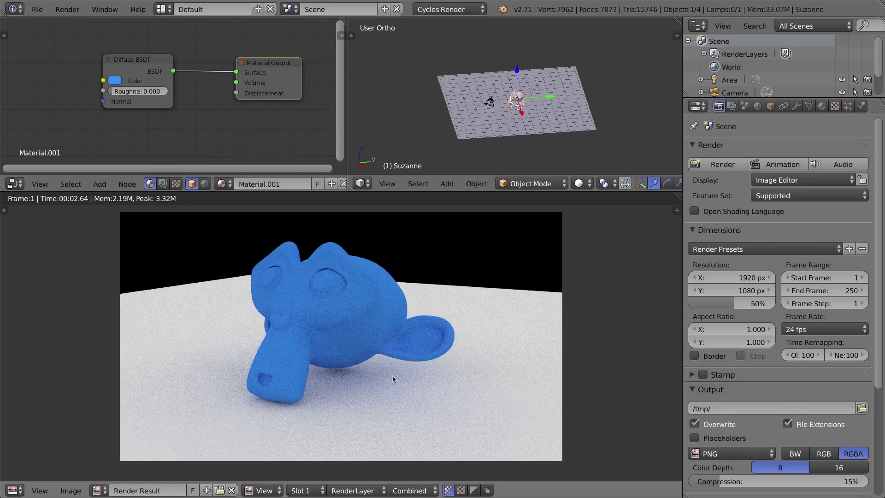
{"action": "key", "text": "Escape"}
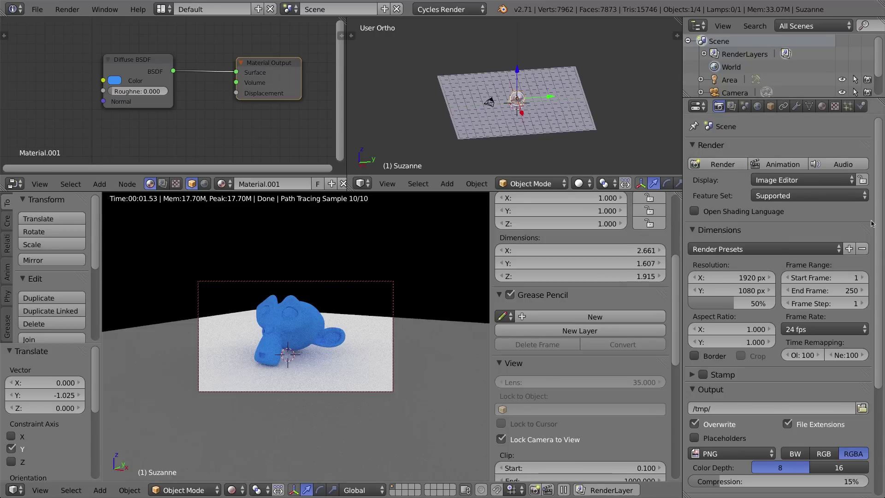
Expand the Sampling settings, keep the camera view in Rendered shading, and set the preview samples to 50
{"action": "scroll", "coordinate": [875, 212], "scroll_direction": "down", "scroll_amount": 6}
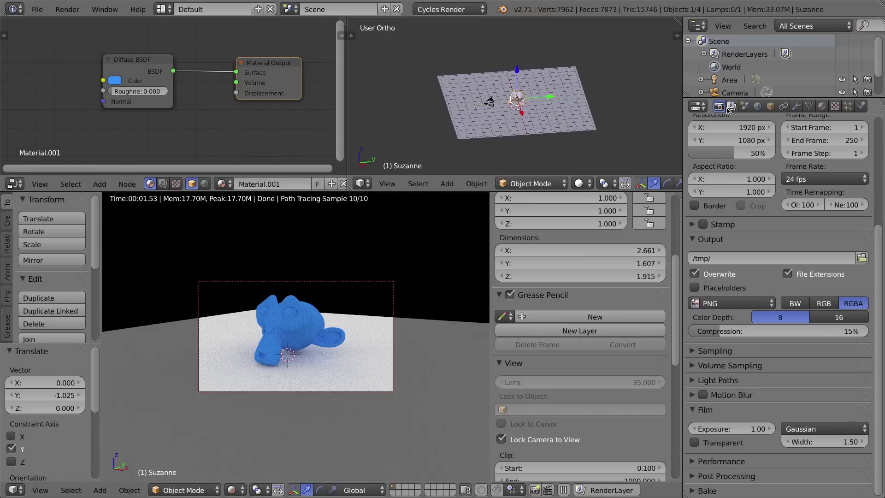
{"action": "left_click", "coordinate": [694, 352]}
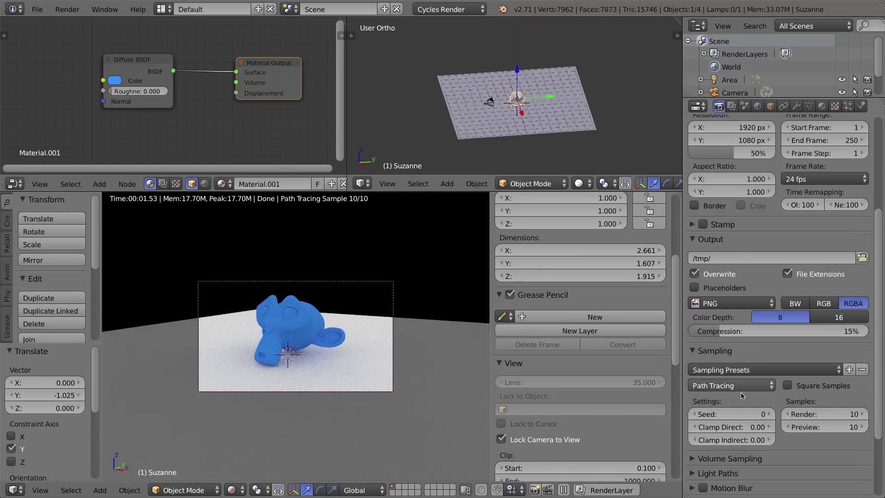
{"action": "scroll", "coordinate": [741, 389], "scroll_direction": "down", "scroll_amount": 3}
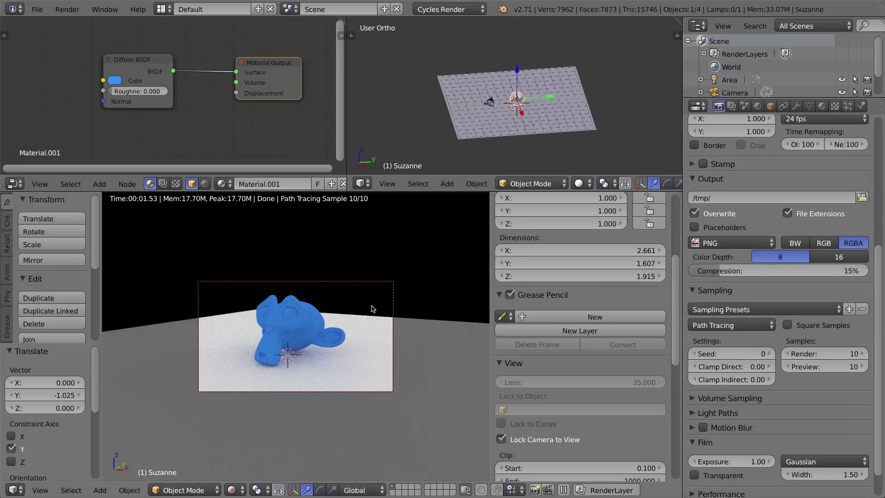
{"action": "left_click", "coordinate": [242, 489]}
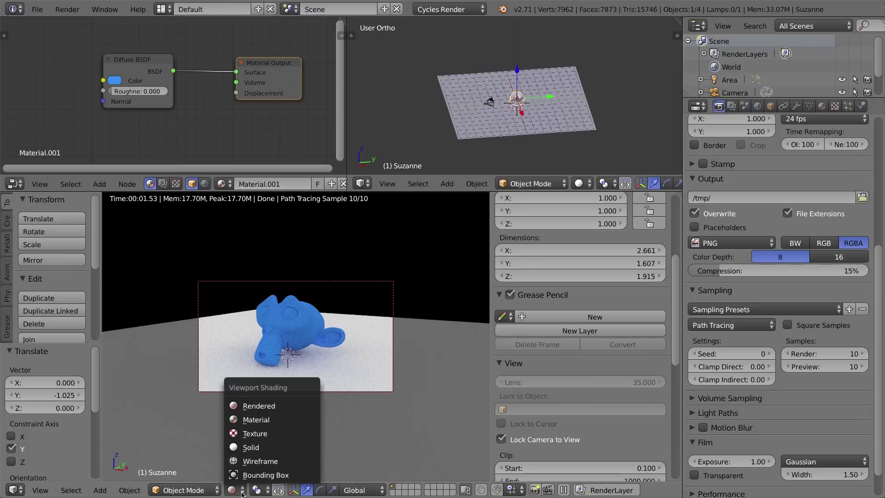
{"action": "left_click", "coordinate": [274, 406]}
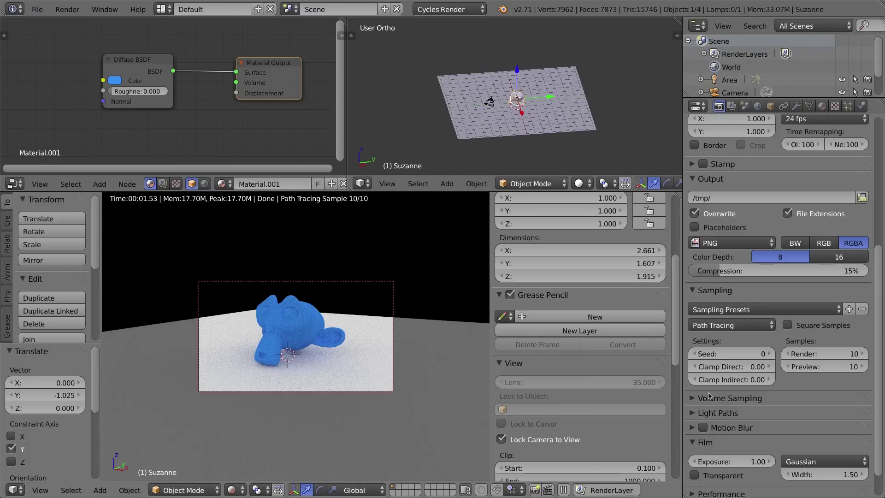
{"action": "left_click", "coordinate": [835, 367]}
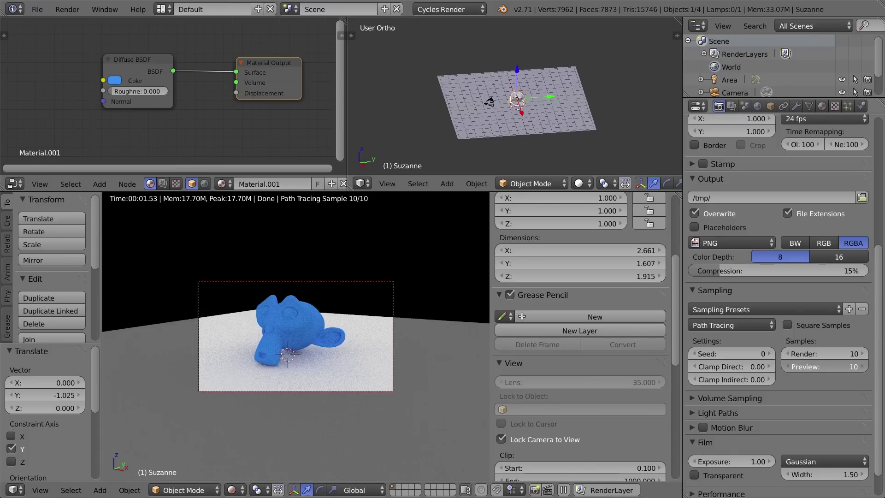
{"action": "type", "text": "50"}
{"action": "key", "text": "Return"}
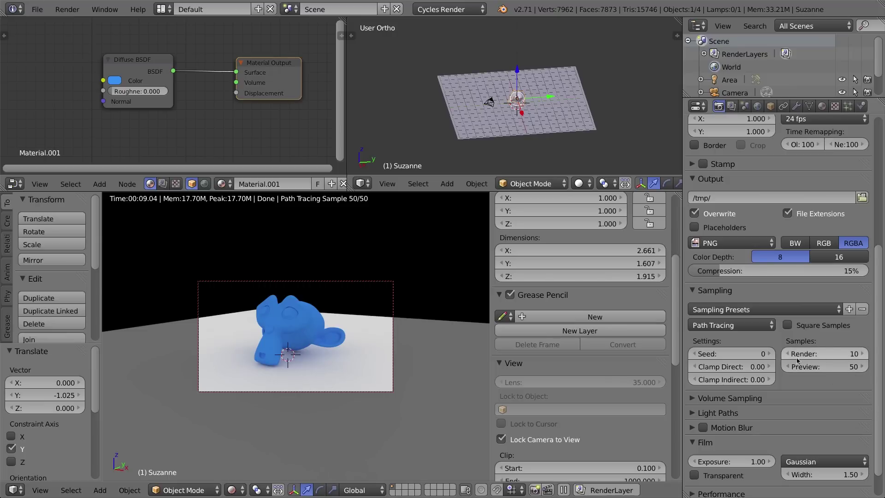
Set the preview samples to 0 so the rendered viewport keeps sampling without a limit
{"action": "left_click", "coordinate": [824, 367]}
{"action": "type", "text": "0"}
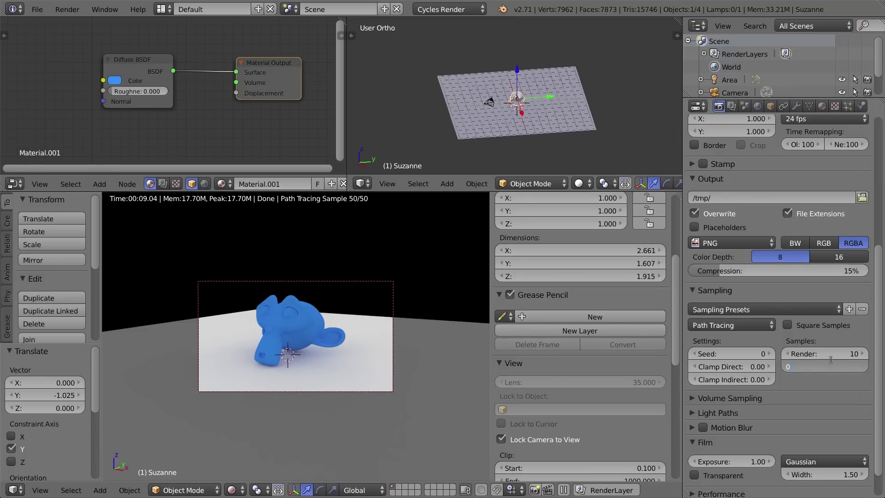
{"action": "key", "text": "Return"}
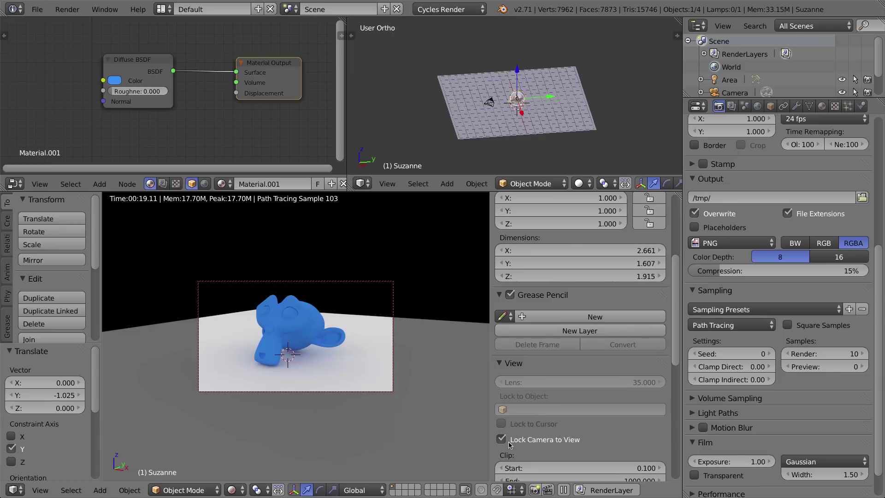
Narrow the rendered view's properties region, then hide it and the tool shelf to enlarge the camera view
{"action": "left_click_drag", "start_coordinate": [491, 432], "coordinate": [572, 416]}
{"action": "key", "text": "t"}
{"action": "key", "text": "n"}
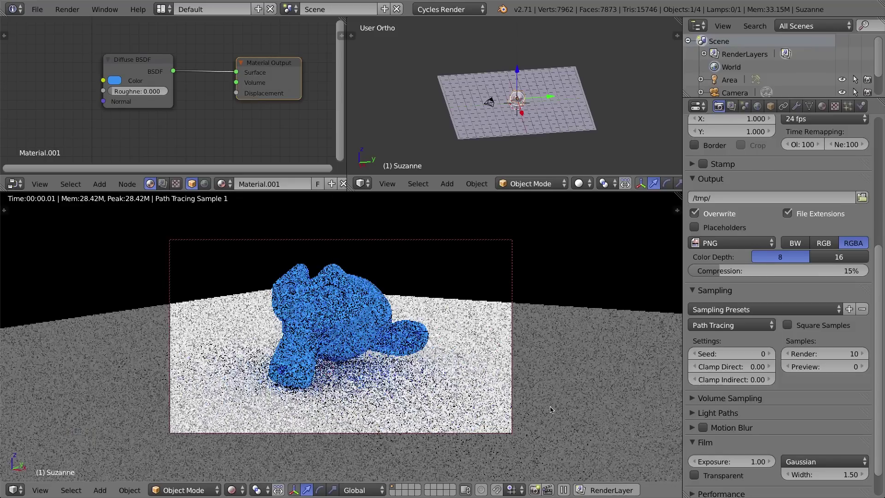
Disable Lock Camera to View, hide the properties again, and enlarge the camera frame without moving the camera
{"action": "key", "text": "n"}
{"action": "left_click", "coordinate": [607, 442]}
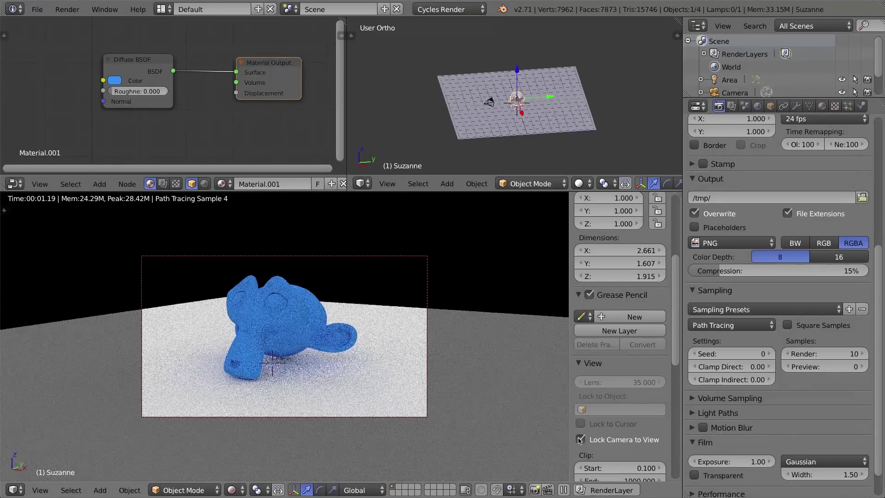
{"action": "key", "text": "n"}
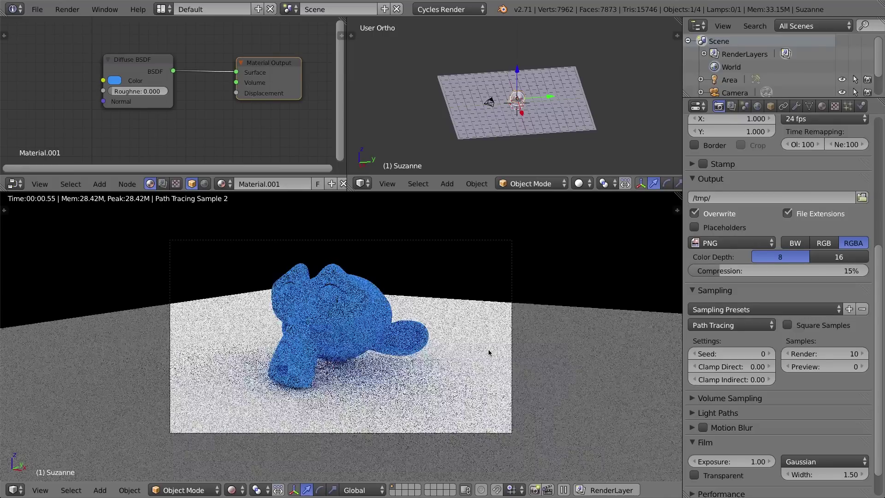
{"action": "scroll", "coordinate": [506, 216], "scroll_direction": "up", "scroll_amount": 1}
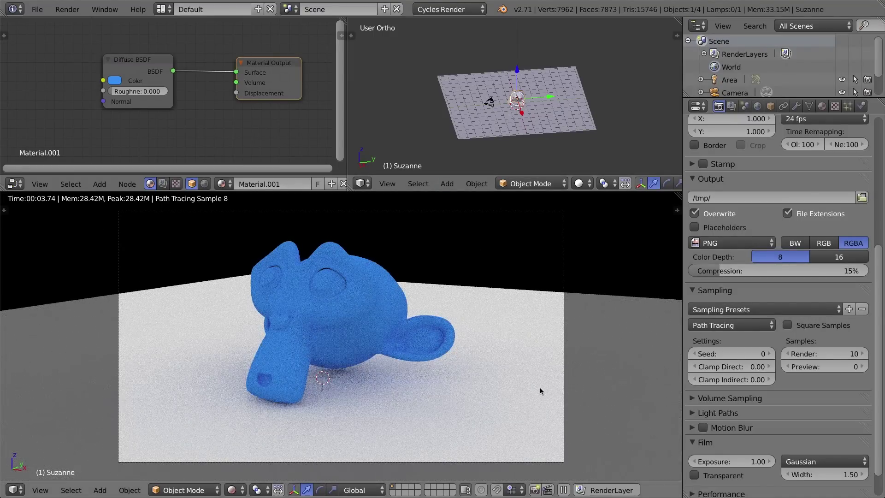
Toggle Lock Camera to View on and back off, test zooming the unlocked camera view, and hide the properties
{"action": "key", "text": "n"}
{"action": "left_click", "coordinate": [580, 439]}
{"action": "left_click", "coordinate": [580, 439]}
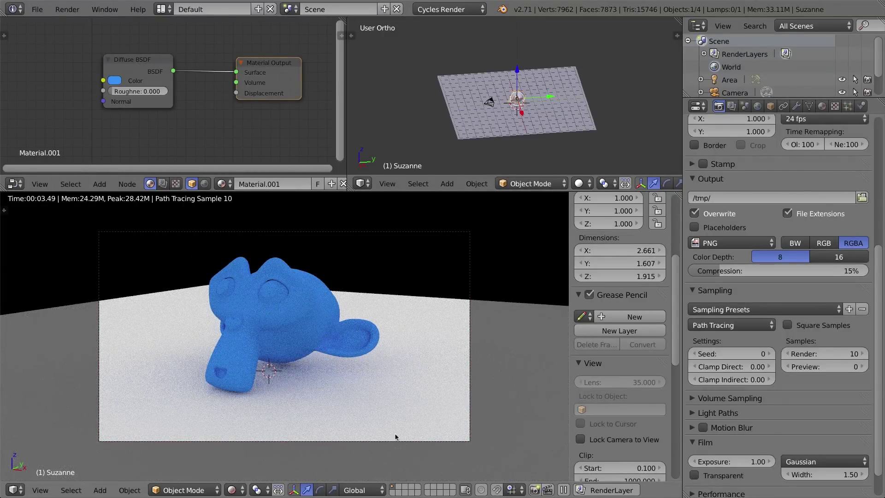
{"action": "scroll", "coordinate": [542, 363], "scroll_direction": "up", "scroll_amount": 2}
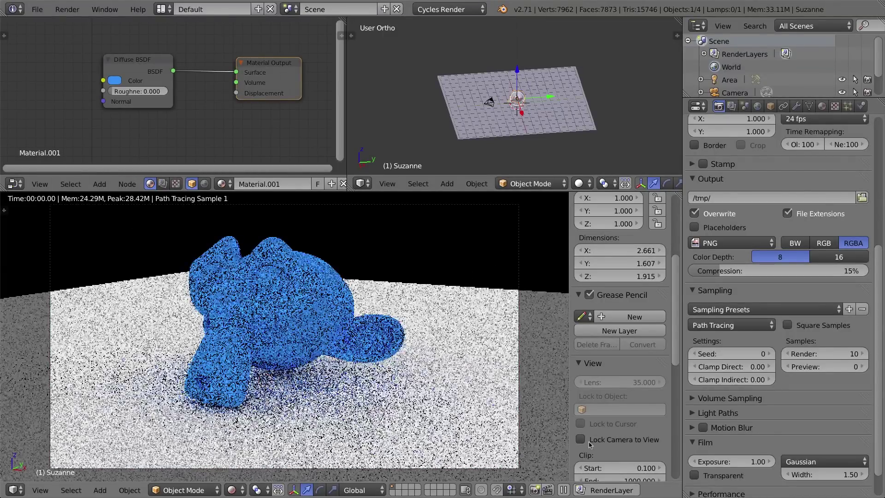
{"action": "key", "text": "n"}
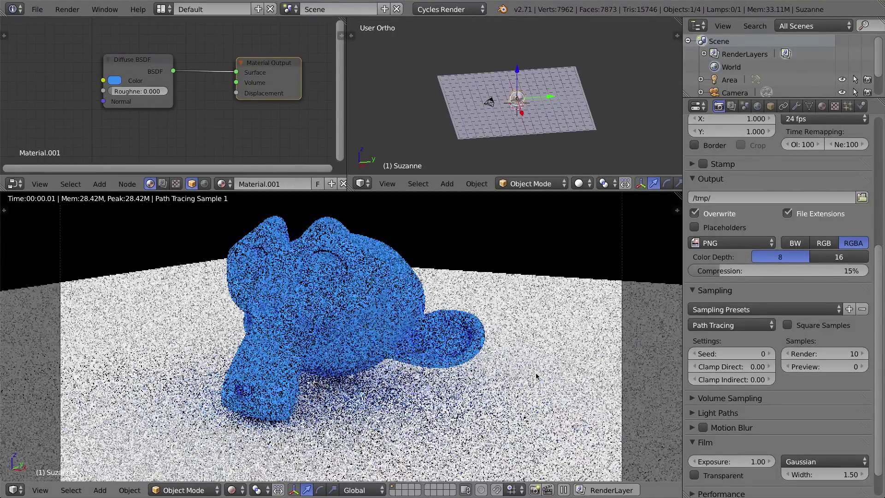
{"action": "scroll", "coordinate": [604, 344], "scroll_direction": "down", "scroll_amount": 1}
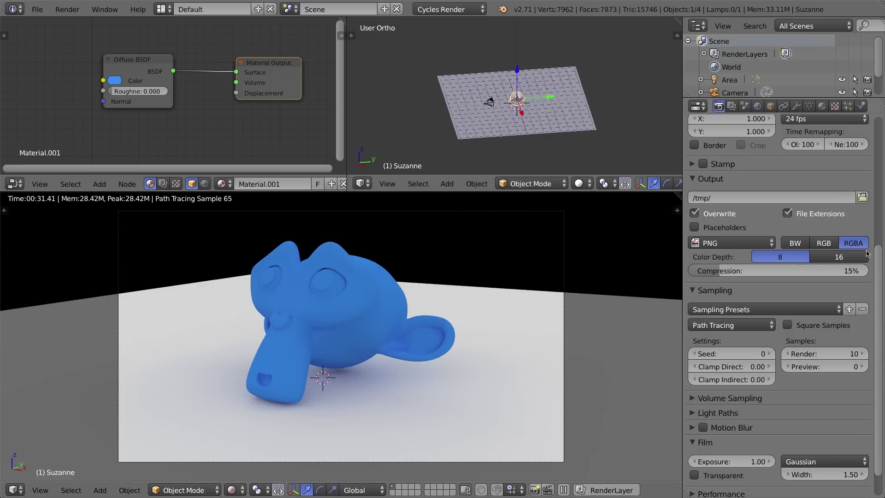
Set the final render samples to 500
{"action": "scroll", "coordinate": [880, 268], "scroll_direction": "up", "scroll_amount": 10}
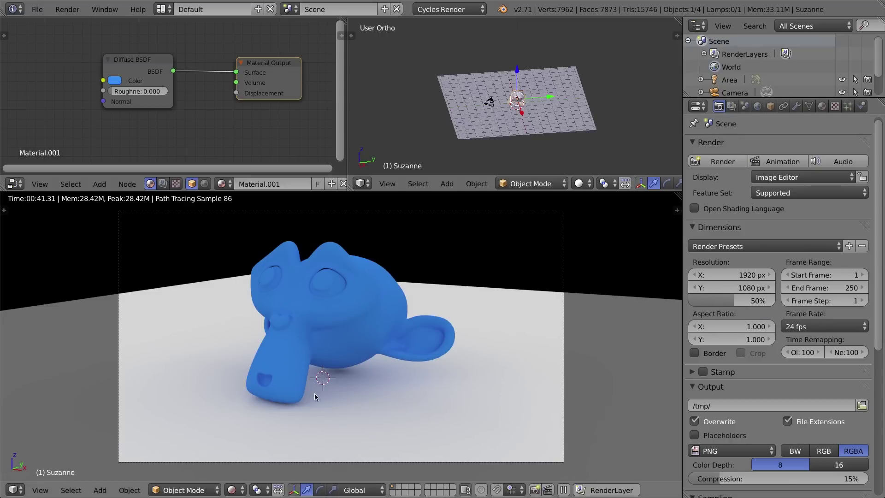
{"action": "left_click_drag", "start_coordinate": [880, 308], "coordinate": [871, 481]}
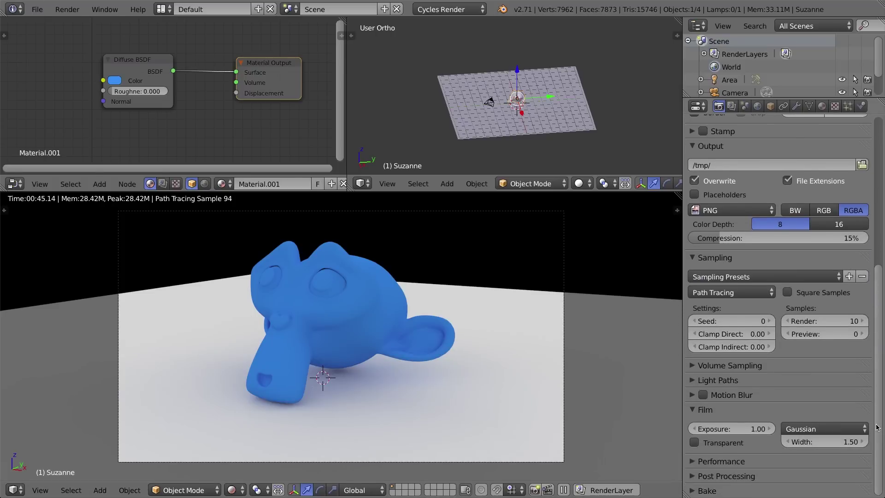
{"action": "left_click", "coordinate": [856, 322]}
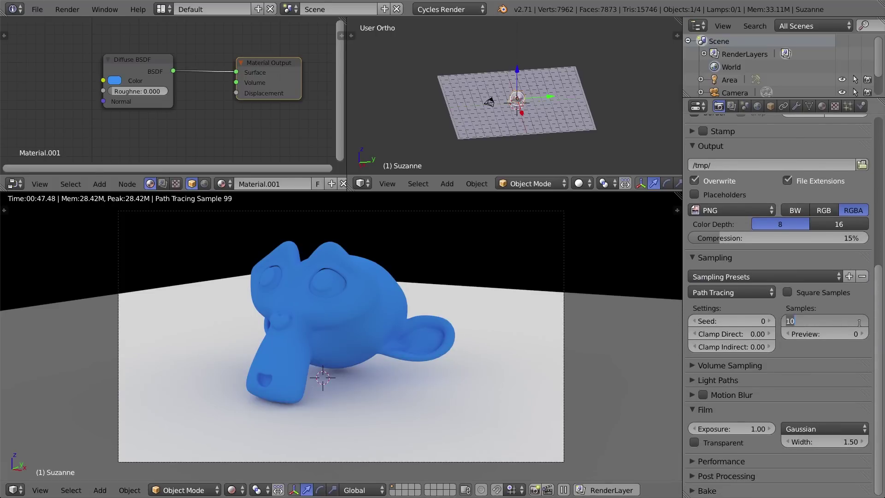
{"action": "type", "text": "500"}
{"action": "key", "text": "Return"}
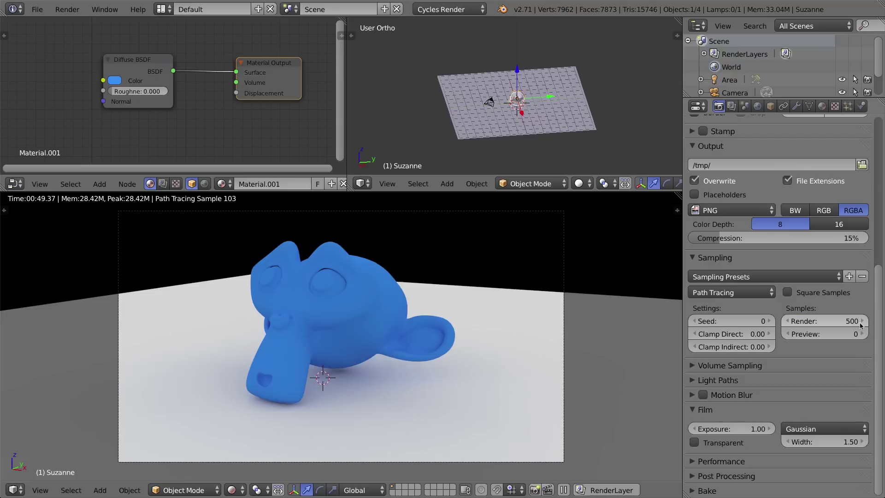
Set the final render samples to 100
{"action": "left_click", "coordinate": [829, 321]}
{"action": "type", "text": "100"}
{"action": "key", "text": "Return"}
Render the scene with the new sample count and switch the image editor back to the 3D view
{"action": "scroll", "coordinate": [709, 134], "scroll_direction": "up", "scroll_amount": 5}
{"action": "scroll", "coordinate": [710, 134], "scroll_direction": "up", "scroll_amount": 5}
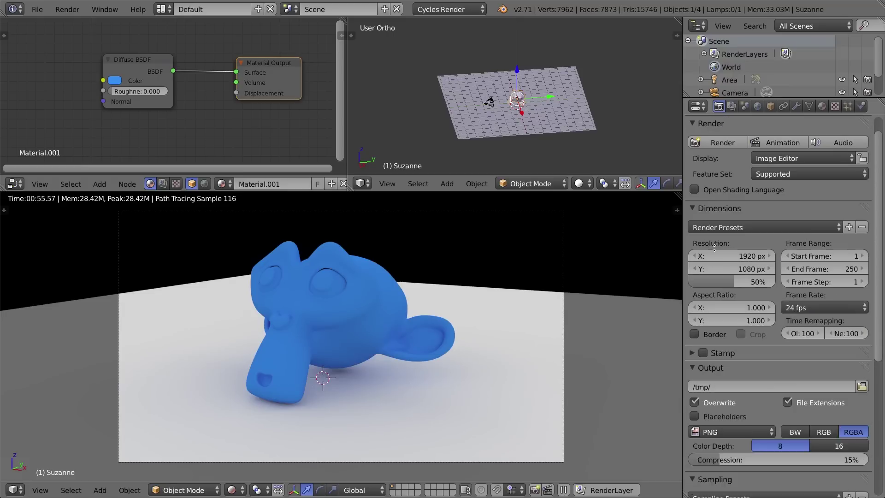
{"action": "left_click", "coordinate": [722, 165]}
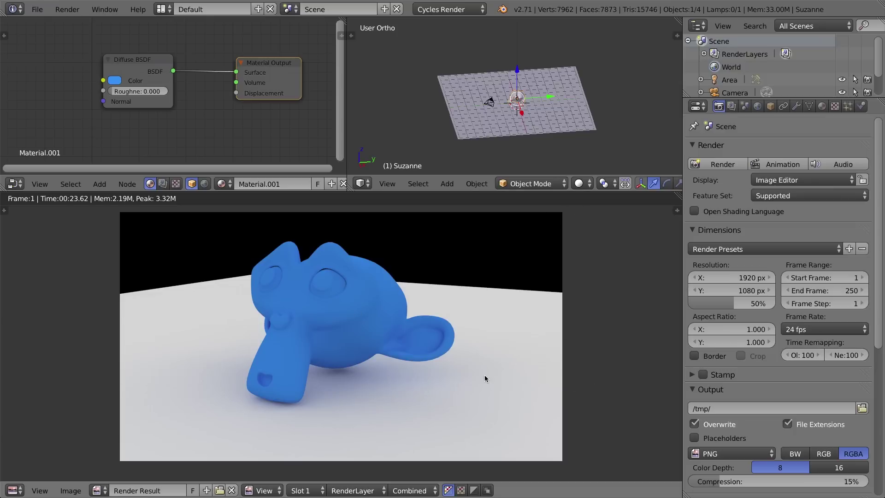
{"action": "key", "text": "shift+F5"}
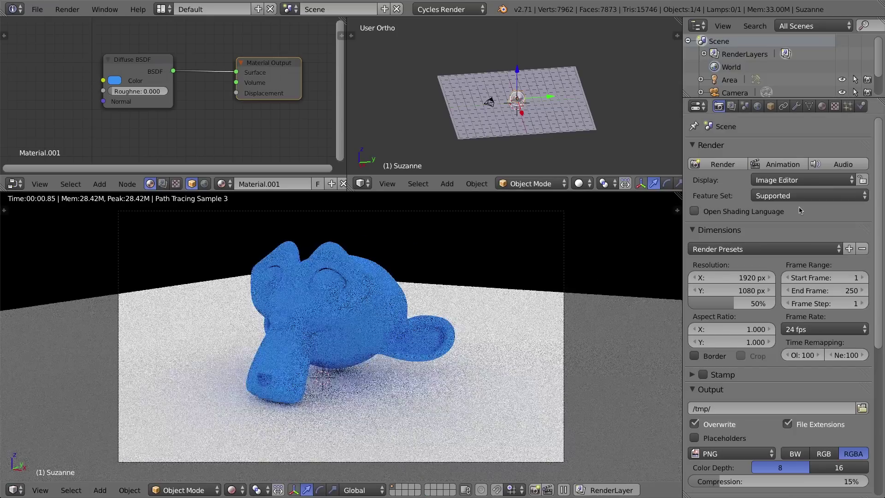
Change the render display to New Window, render the image again, and reposition the render window
{"action": "left_click", "coordinate": [777, 181]}
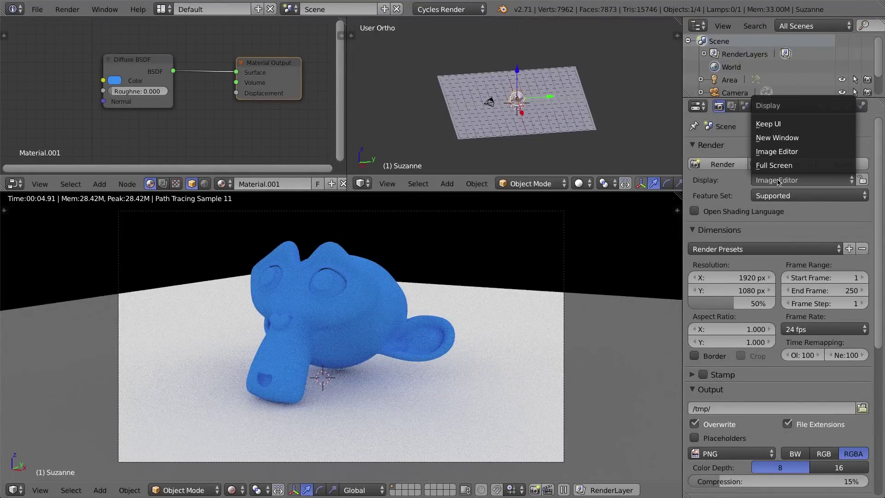
{"action": "left_click", "coordinate": [776, 137]}
{"action": "left_click", "coordinate": [722, 165]}
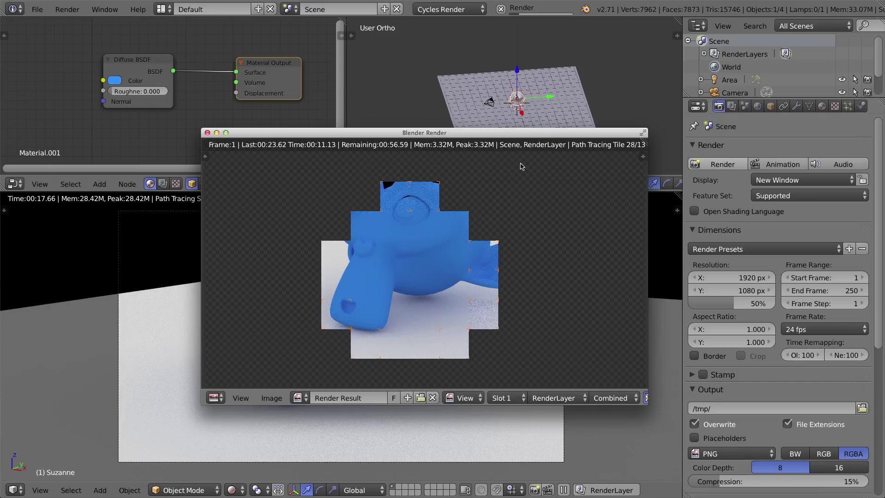
{"action": "left_click_drag", "start_coordinate": [485, 134], "coordinate": [450, 126]}
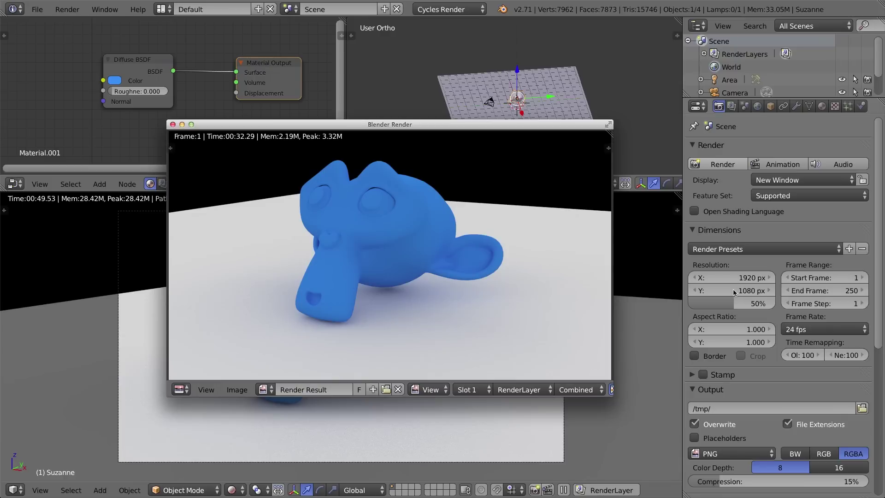
{"action": "left_click_drag", "start_coordinate": [379, 125], "coordinate": [430, 129]}
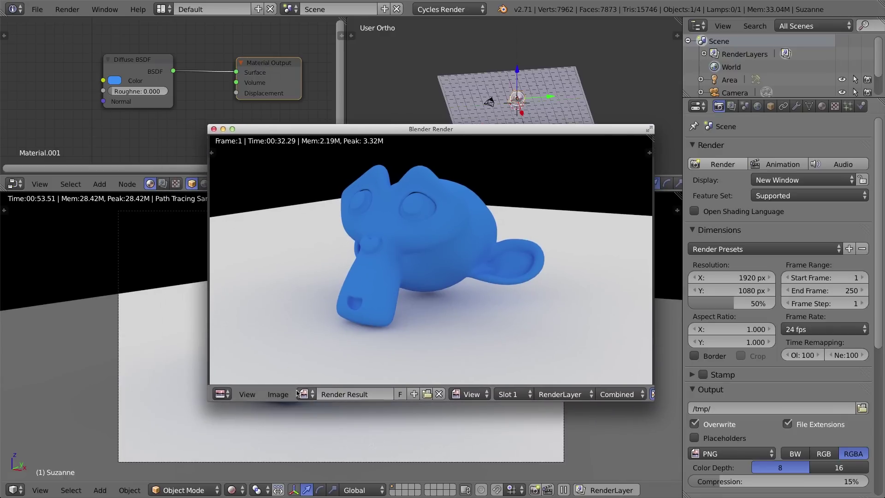
Start saving the render result as an image, and move and enlarge the render window to show the file browser
{"action": "left_click", "coordinate": [280, 394]}
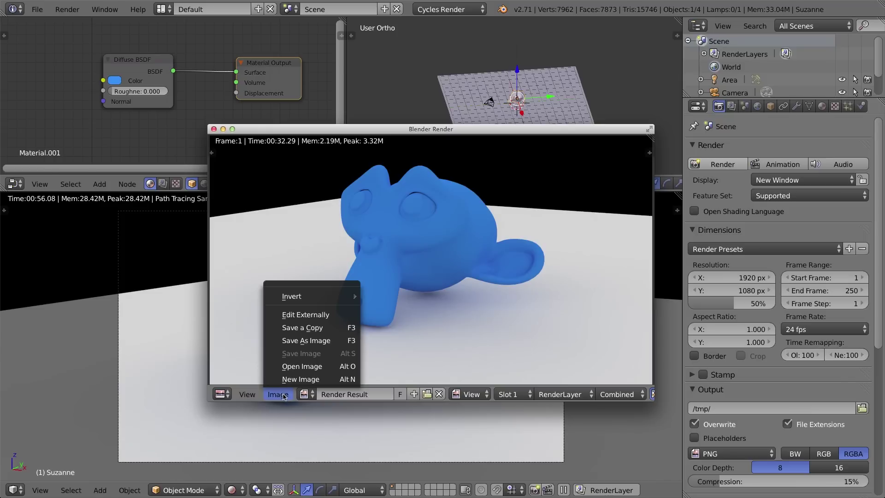
{"action": "left_click", "coordinate": [328, 341]}
{"action": "left_click_drag", "start_coordinate": [220, 130], "coordinate": [115, 62]}
{"action": "left_click_drag", "start_coordinate": [548, 348], "coordinate": [694, 446]}
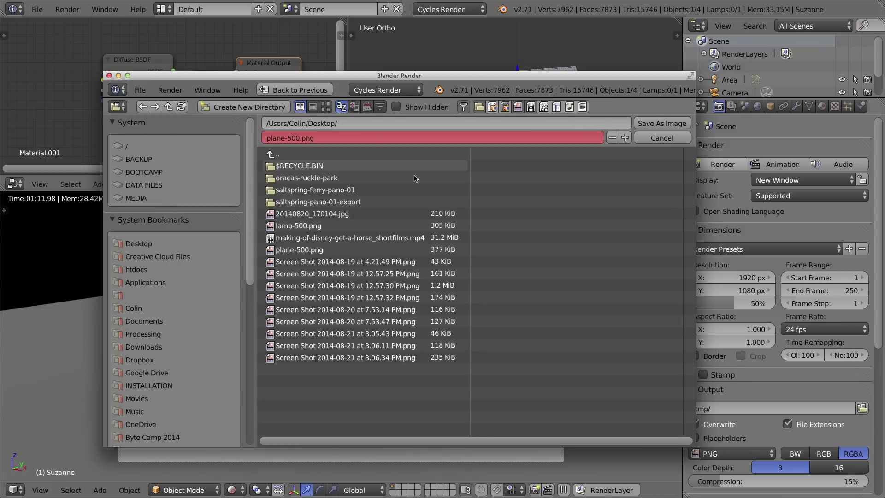
Change the image's file name to monkeyrender.png and look through the bookmarked folders
{"action": "left_click", "coordinate": [299, 137]}
{"action": "left_click_drag", "start_coordinate": [299, 137], "coordinate": [262, 137]}
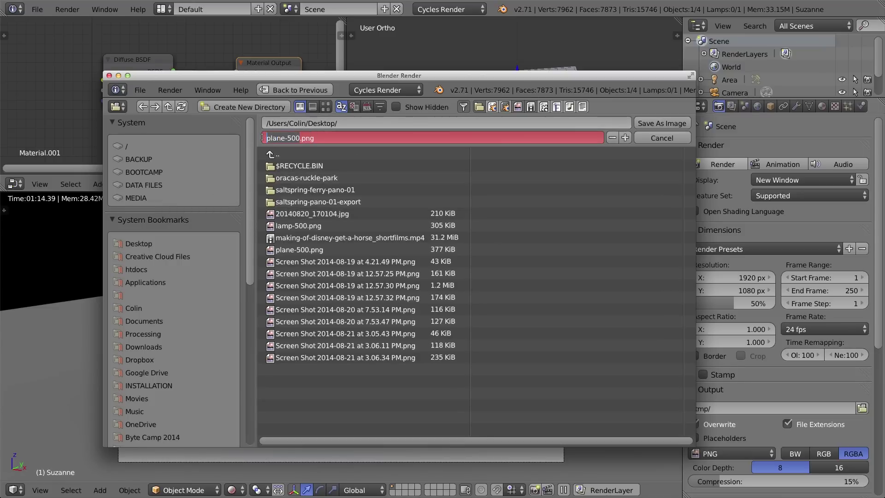
{"action": "key", "text": "BackSpace"}
{"action": "type", "text": "m"}
{"action": "key", "text": "BackSpace"}
{"action": "type", "text": "monkeyrender"}
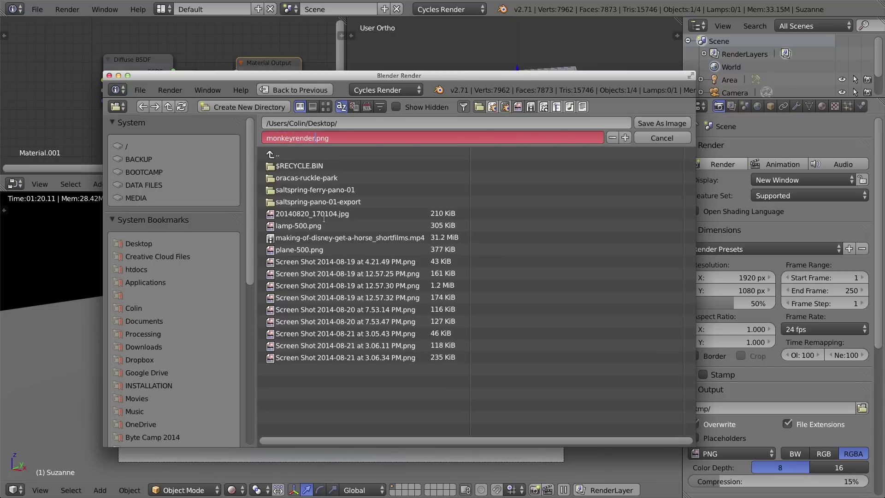
{"action": "key", "text": "Return"}
{"action": "scroll", "coordinate": [242, 276], "scroll_direction": "down", "scroll_amount": 10}
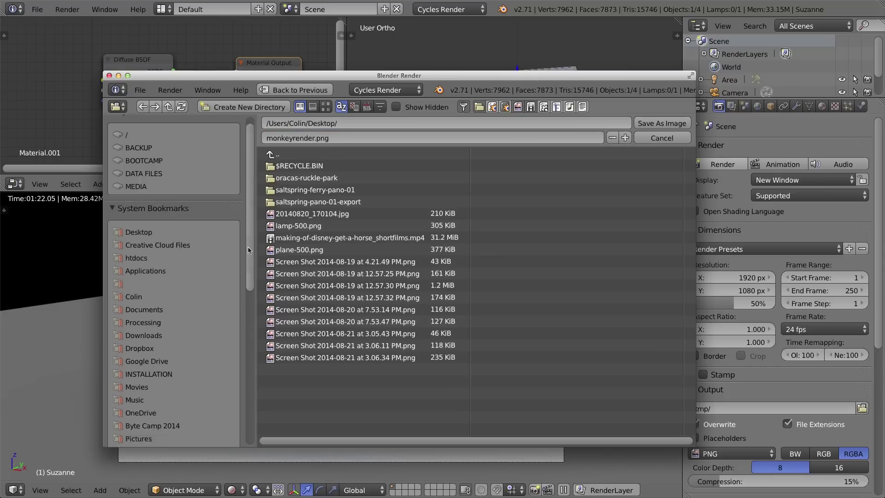
Check the available image file formats, save the render as PNG monkeyrender.png in the Desktop folder, and close the render window
{"action": "scroll", "coordinate": [240, 381], "scroll_direction": "down", "scroll_amount": 4}
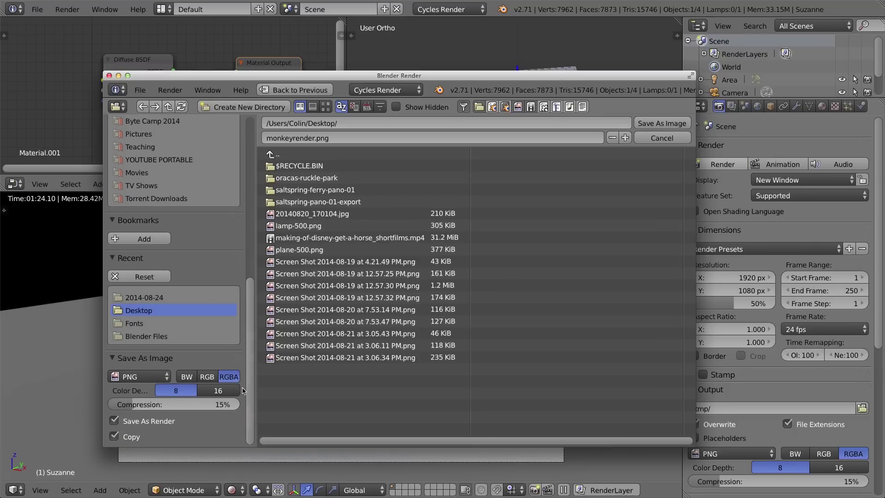
{"action": "left_click", "coordinate": [152, 377]}
{"action": "left_click", "coordinate": [153, 376]}
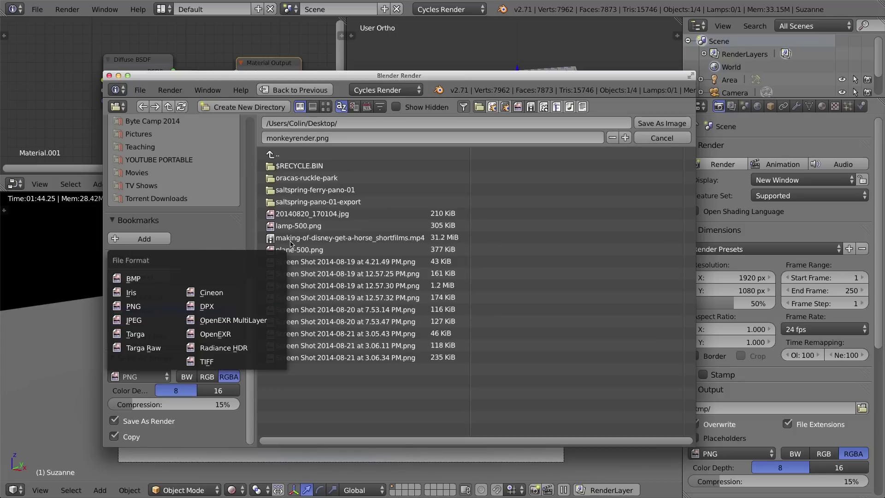
{"action": "left_click", "coordinate": [659, 123]}
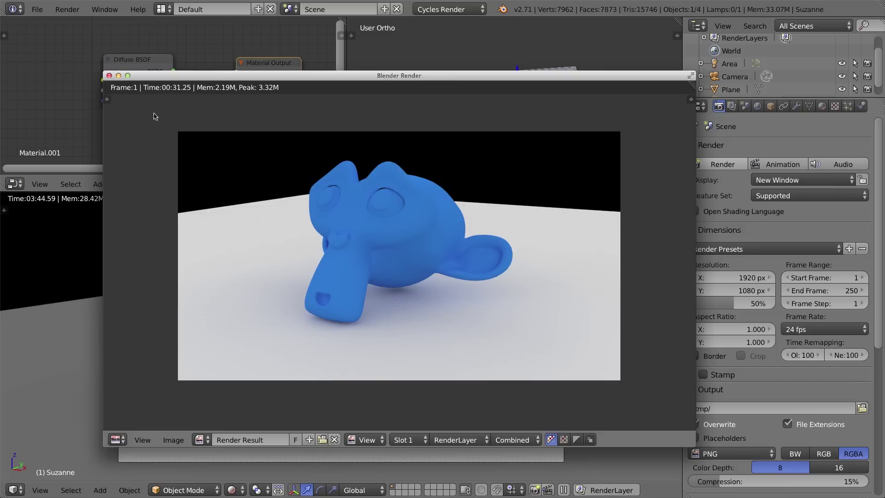
{"action": "left_click", "coordinate": [109, 76]}
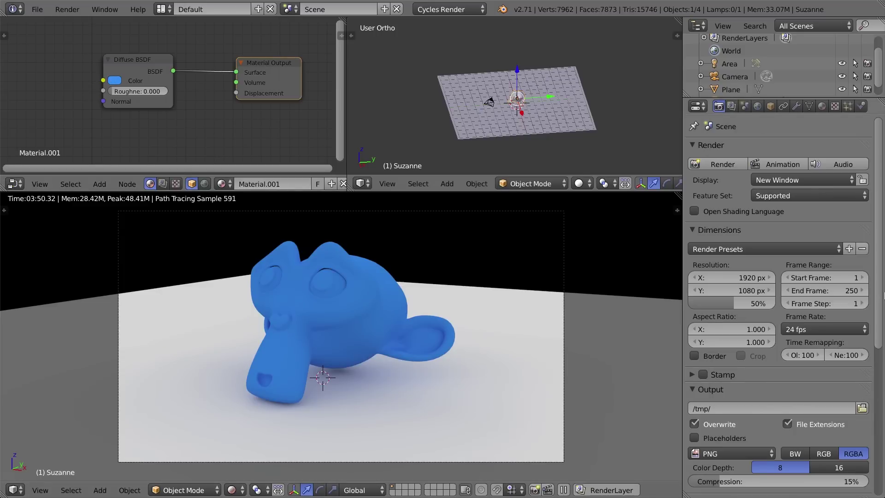
Set the render resolution percentage in the scene's dimension settings to 100%
{"action": "left_click", "coordinate": [694, 230]}
{"action": "left_click", "coordinate": [694, 230]}
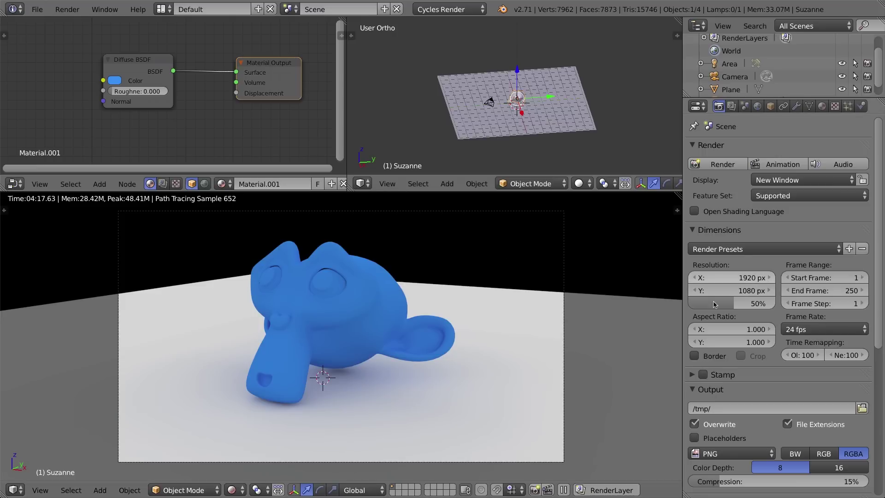
{"action": "left_click_drag", "start_coordinate": [734, 305], "coordinate": [779, 304]}
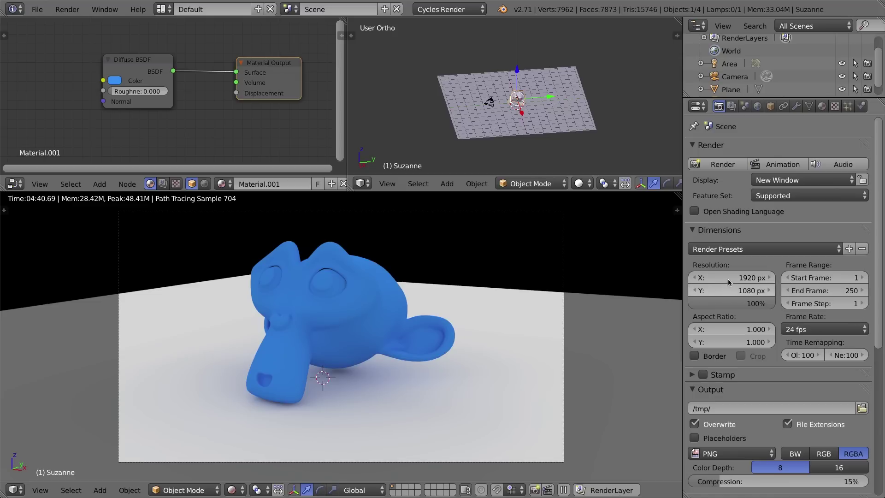
Set the render's X resolution to 1080 px so that the camera frame is square
{"action": "left_click", "coordinate": [752, 278]}
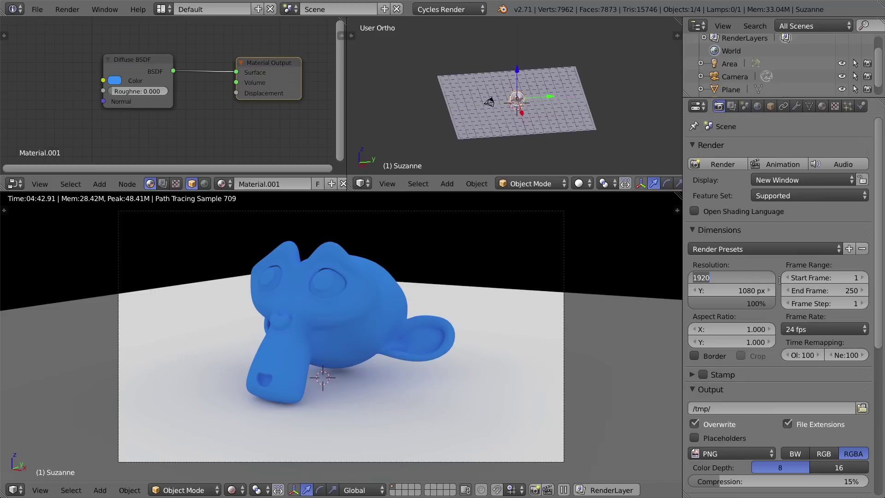
{"action": "type", "text": "1"}
{"action": "key", "text": "Return"}
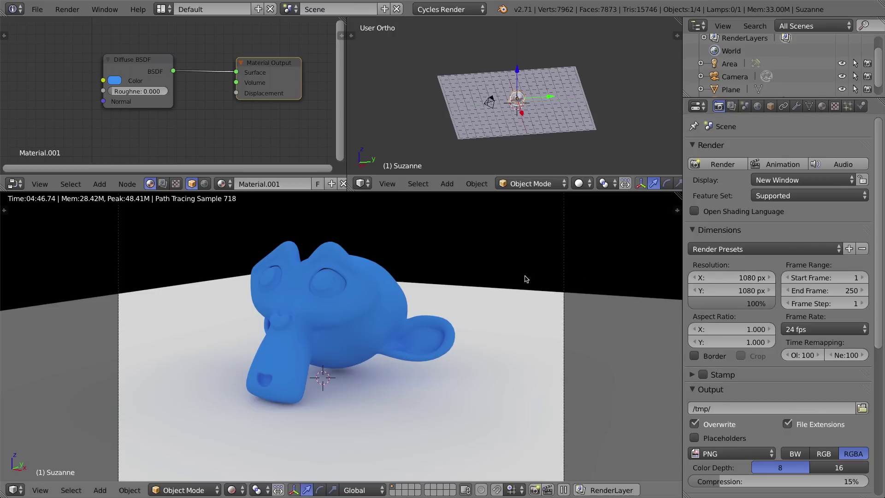
{"action": "scroll", "coordinate": [598, 259], "scroll_direction": "down", "scroll_amount": 3}
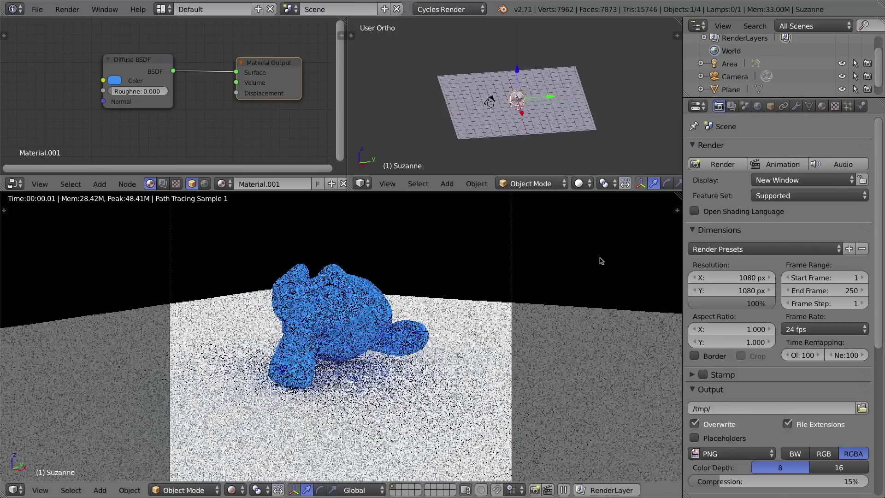